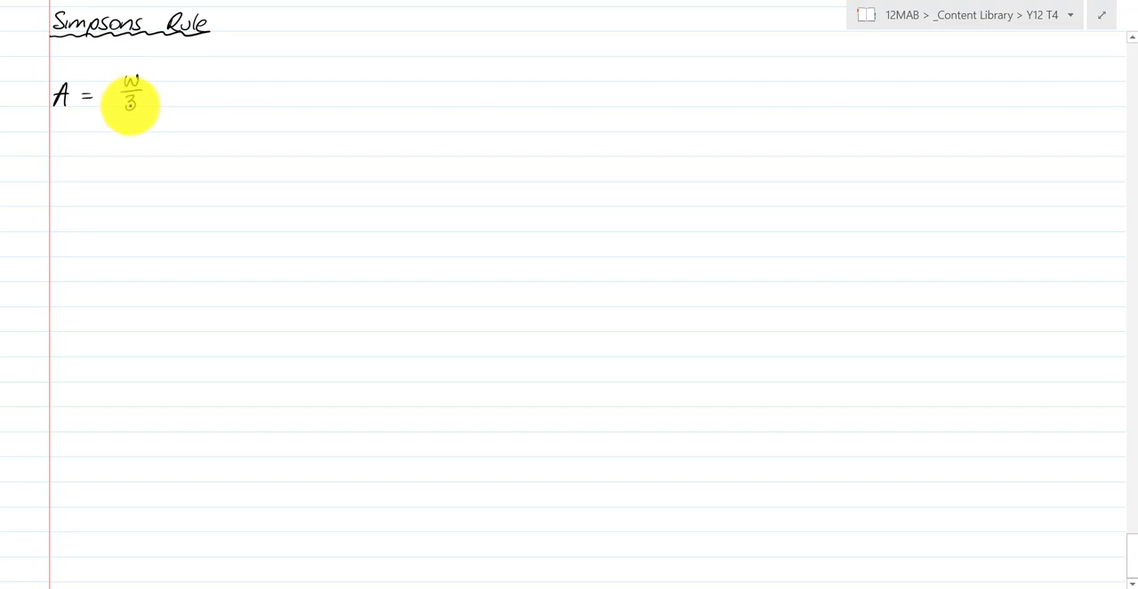
pyautogui.moveTo(163, 74)
pyautogui.mouseDown()
pyautogui.moveTo(155, 82)
pyautogui.moveTo(167, 106)
pyautogui.moveTo(173, 91)
pyautogui.moveTo(287, 94)
pyautogui.moveTo(231, 92)
pyautogui.moveTo(226, 105)
pyautogui.moveTo(330, 97)
pyautogui.mouseUp()
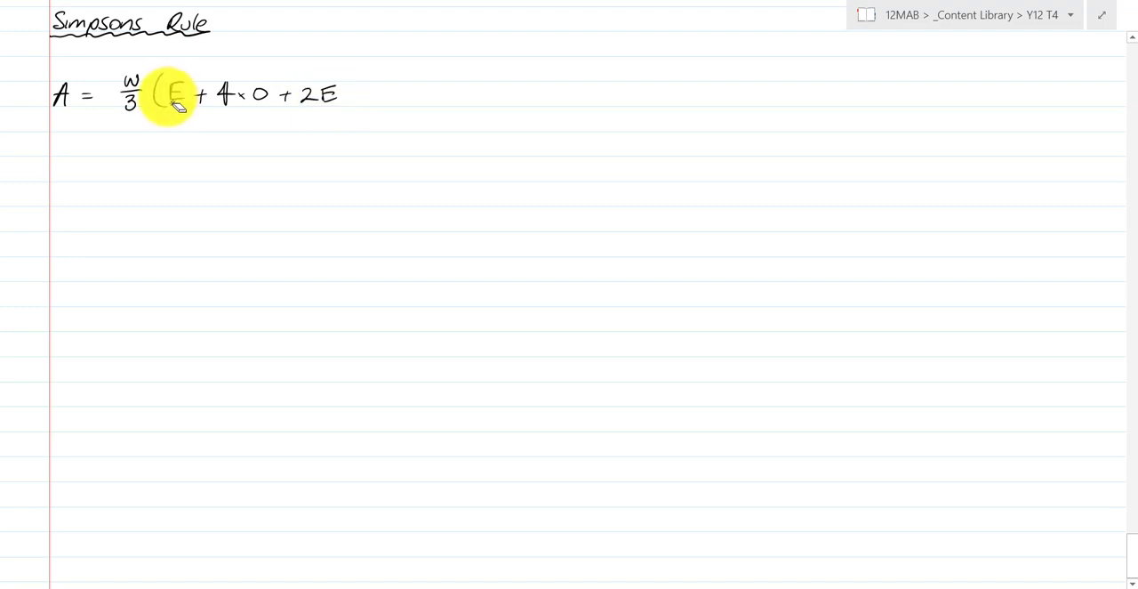
pyautogui.moveTo(178, 104); pyautogui.dragTo(178, 106)
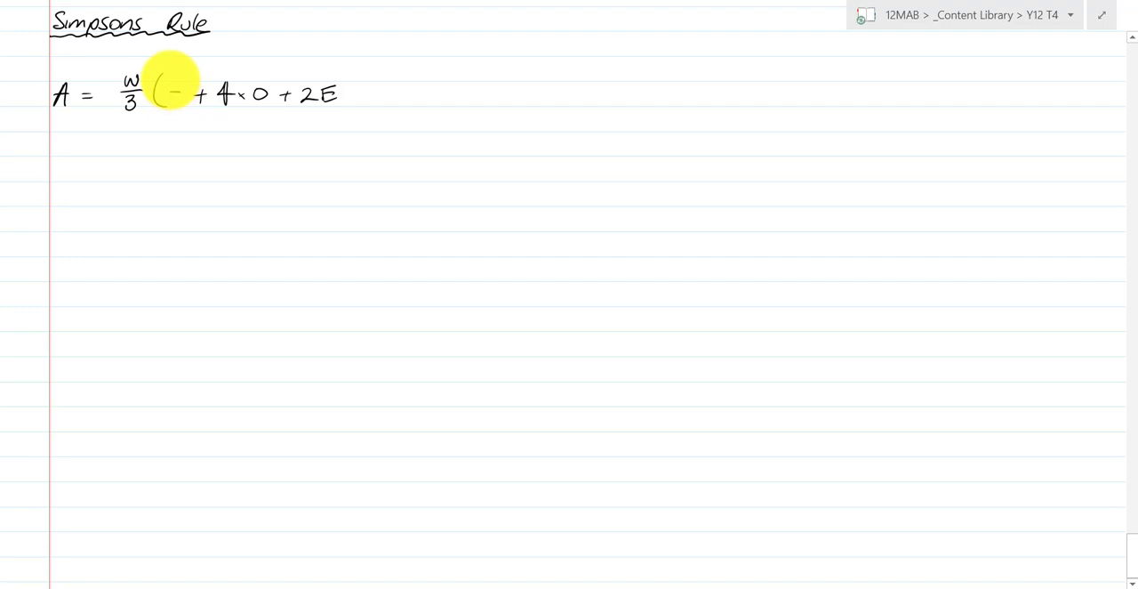
pyautogui.moveTo(170, 82)
pyautogui.mouseDown()
pyautogui.moveTo(173, 104)
pyautogui.moveTo(198, 94)
pyautogui.moveTo(347, 100)
pyautogui.moveTo(330, 101)
pyautogui.mouseUp()
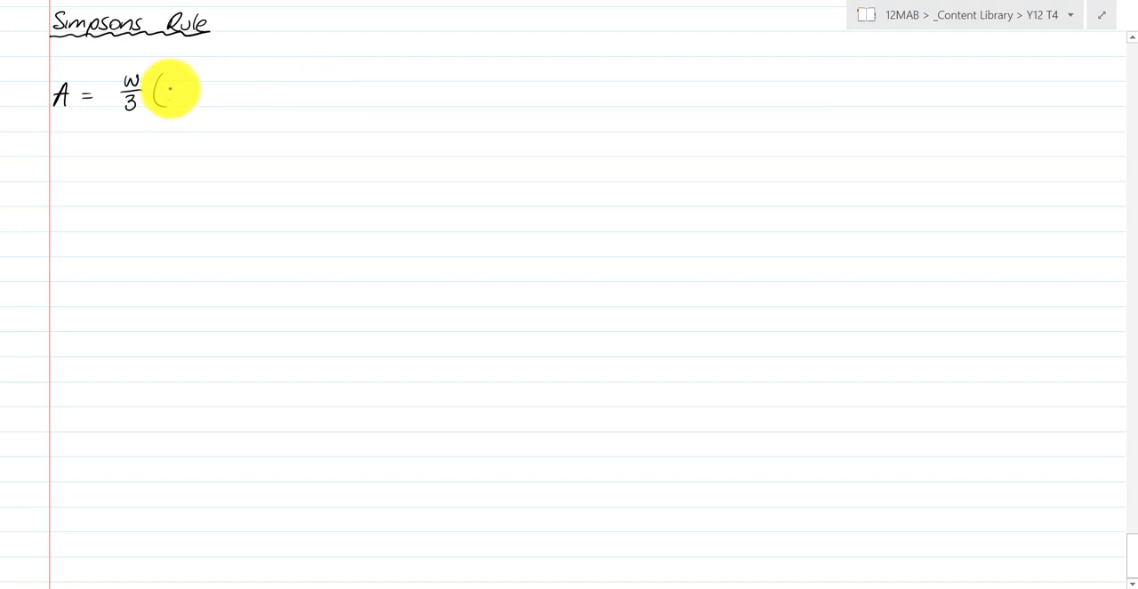
# - Handwrite the first part of the bracket after w/3: h₀ + 4(h₁ + h₃ + h₅ + ....)
pyautogui.moveTo(165, 80)
pyautogui.mouseDown()
pyautogui.moveTo(178, 104)
pyautogui.moveTo(209, 93)
pyautogui.moveTo(227, 101)
pyautogui.mouseUp()
pyautogui.moveTo(248, 82)
pyautogui.mouseDown()
pyautogui.moveTo(249, 103)
pyautogui.moveTo(284, 92)
pyautogui.mouseUp()
pyautogui.moveTo(278, 87)
pyautogui.mouseDown()
pyautogui.moveTo(278, 98)
pyautogui.moveTo(305, 104)
pyautogui.moveTo(328, 93)
pyautogui.mouseUp()
pyautogui.moveTo(322, 88)
pyautogui.mouseDown()
pyautogui.moveTo(322, 99)
pyautogui.moveTo(352, 103)
pyautogui.moveTo(374, 94)
pyautogui.mouseUp()
pyautogui.moveTo(367, 89)
pyautogui.mouseDown()
pyautogui.moveTo(368, 99)
pyautogui.moveTo(415, 106)
pyautogui.moveTo(438, 95)
pyautogui.mouseUp()
pyautogui.click(384, 100)
pyautogui.click(394, 99)
pyautogui.click(403, 98)
pyautogui.click(412, 97)
# - Complete the handwritten area formula with + 2(h₂ + h₄ + h₆ + ...) + hₙ and the closing bracket
pyautogui.moveTo(432, 90)
pyautogui.mouseDown()
pyautogui.moveTo(432, 101)
pyautogui.moveTo(461, 100)
pyautogui.mouseUp()
pyautogui.moveTo(473, 87)
pyautogui.mouseDown()
pyautogui.moveTo(472, 105)
pyautogui.moveTo(514, 93)
pyautogui.mouseUp()
pyautogui.moveTo(508, 88); pyautogui.dragTo(528, 104)
pyautogui.moveTo(534, 96); pyautogui.dragTo(531, 105)
pyautogui.moveTo(541, 98); pyautogui.dragTo(546, 103)
pyautogui.moveTo(555, 85)
pyautogui.mouseDown()
pyautogui.moveTo(563, 104)
pyautogui.moveTo(590, 99)
pyautogui.mouseUp()
pyautogui.click(595, 101)
pyautogui.moveTo(586, 95); pyautogui.dragTo(693, 110)
pyautogui.click(602, 100)
pyautogui.click(609, 101)
pyautogui.click(670, 98)
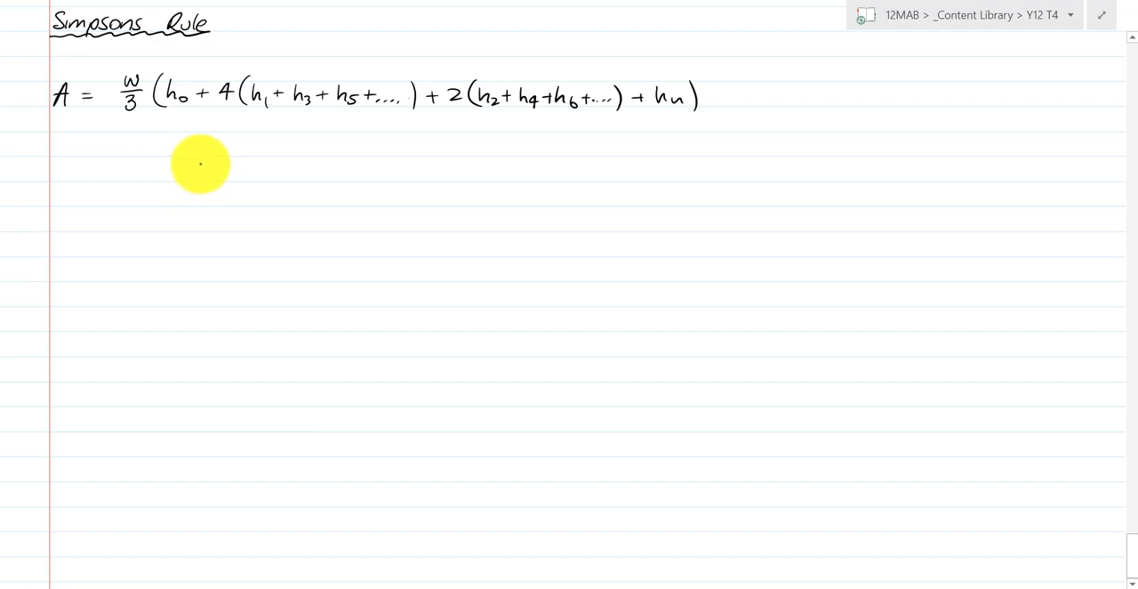
# - Sketch x and y axes below the formula with a curve that dips below the x-axis and rises to an arrowhead
pyautogui.moveTo(114, 158)
pyautogui.mouseDown()
pyautogui.moveTo(115, 408)
pyautogui.moveTo(371, 410)
pyautogui.mouseUp()
pyautogui.moveTo(140, 404); pyautogui.dragTo(141, 367)
pyautogui.moveTo(249, 157); pyautogui.dragTo(263, 466)
pyautogui.moveTo(112, 331); pyautogui.dragTo(559, 325)
pyautogui.moveTo(142, 201)
pyautogui.mouseDown()
pyautogui.moveTo(168, 264)
pyautogui.moveTo(259, 383)
pyautogui.moveTo(366, 328)
pyautogui.moveTo(564, 180)
pyautogui.moveTo(638, 168)
pyautogui.mouseUp()
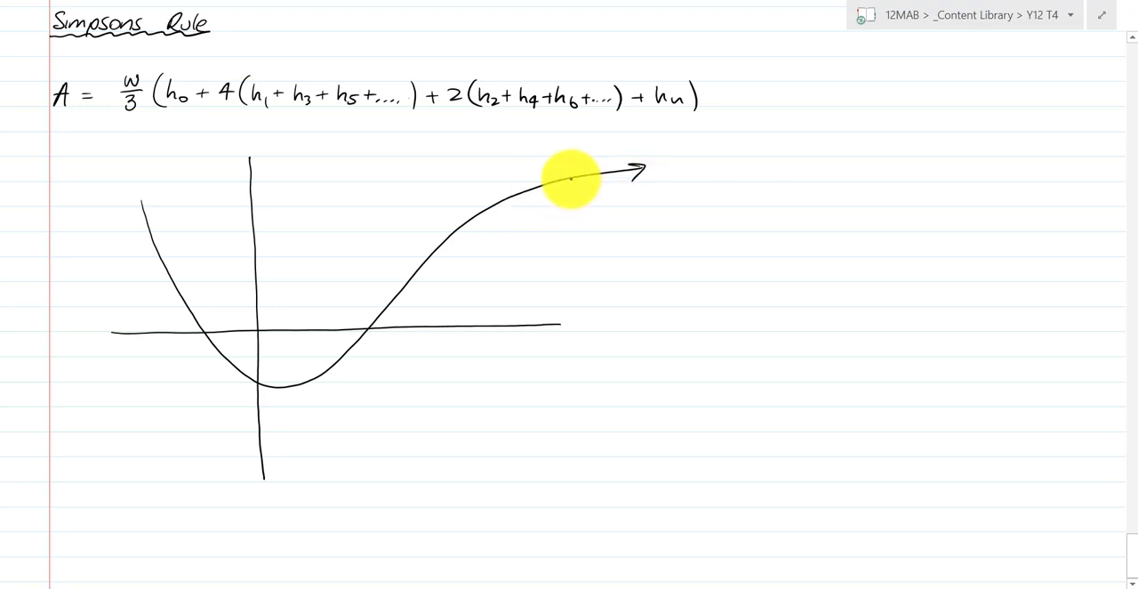
# - Draw two dashed vertical lines from the rising curve to the x-axis, labelled b for the outer and a for the inner
pyautogui.moveTo(570, 178); pyautogui.dragTo(569, 216)
pyautogui.moveTo(568, 228); pyautogui.dragTo(568, 298)
pyautogui.moveTo(568, 308); pyautogui.dragTo(572, 343)
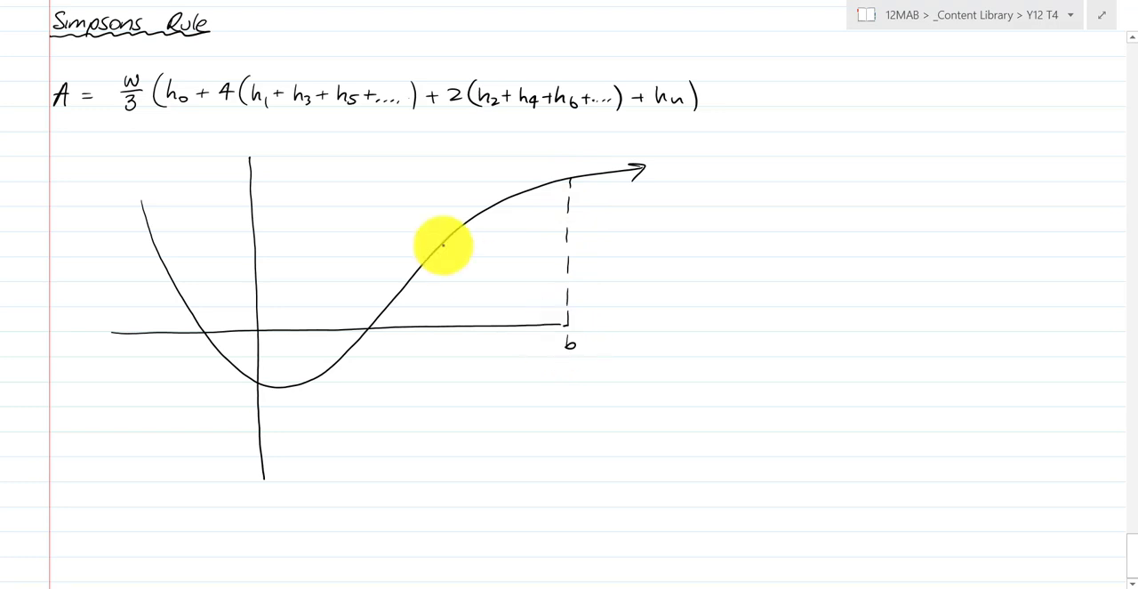
pyautogui.moveTo(441, 243); pyautogui.dragTo(440, 265)
pyautogui.moveTo(440, 270); pyautogui.dragTo(440, 293)
pyautogui.moveTo(440, 300); pyautogui.dragTo(446, 347)
pyautogui.click(450, 344)
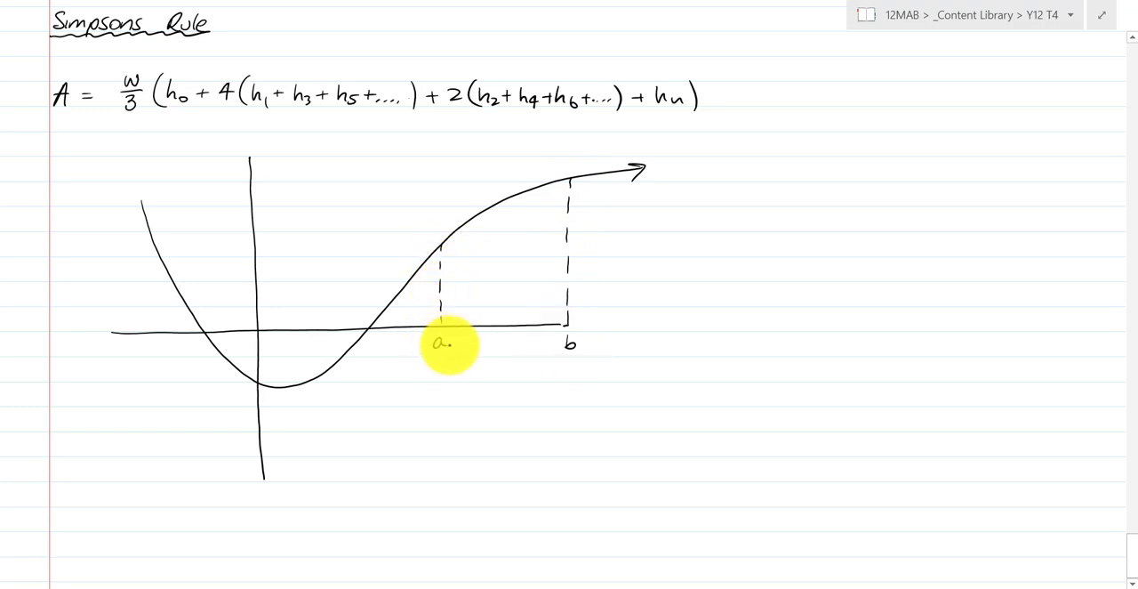
# - Draw a blue dashed vertical midway between a and b, and join the three curve points with straight blue segments
pyautogui.scroll(5, 432, 398)
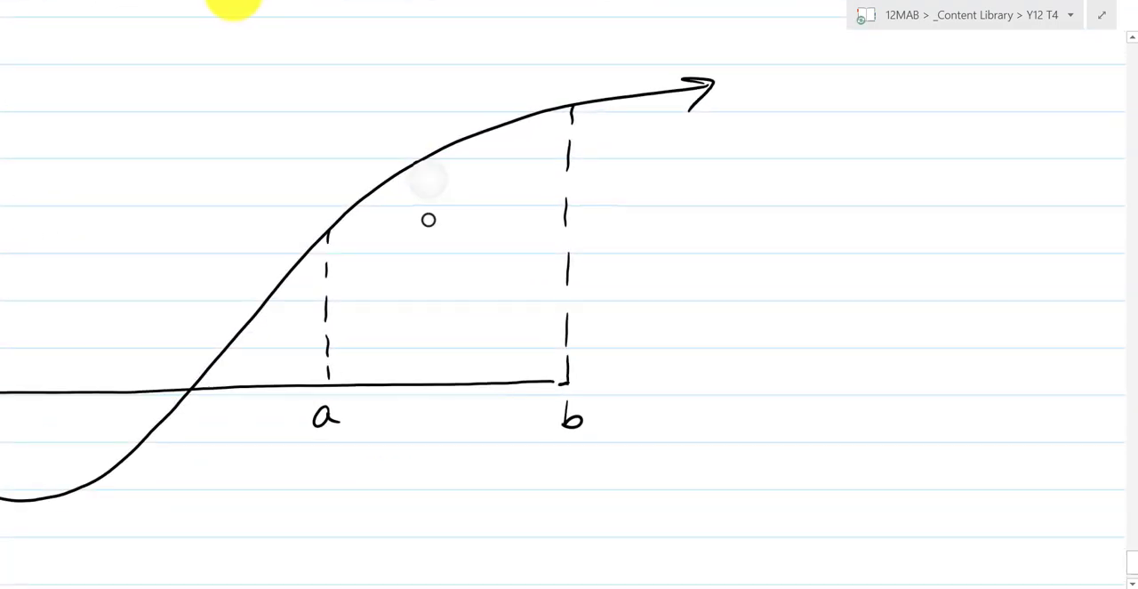
pyautogui.moveTo(453, 145); pyautogui.dragTo(450, 265)
pyautogui.moveTo(448, 281); pyautogui.dragTo(445, 350)
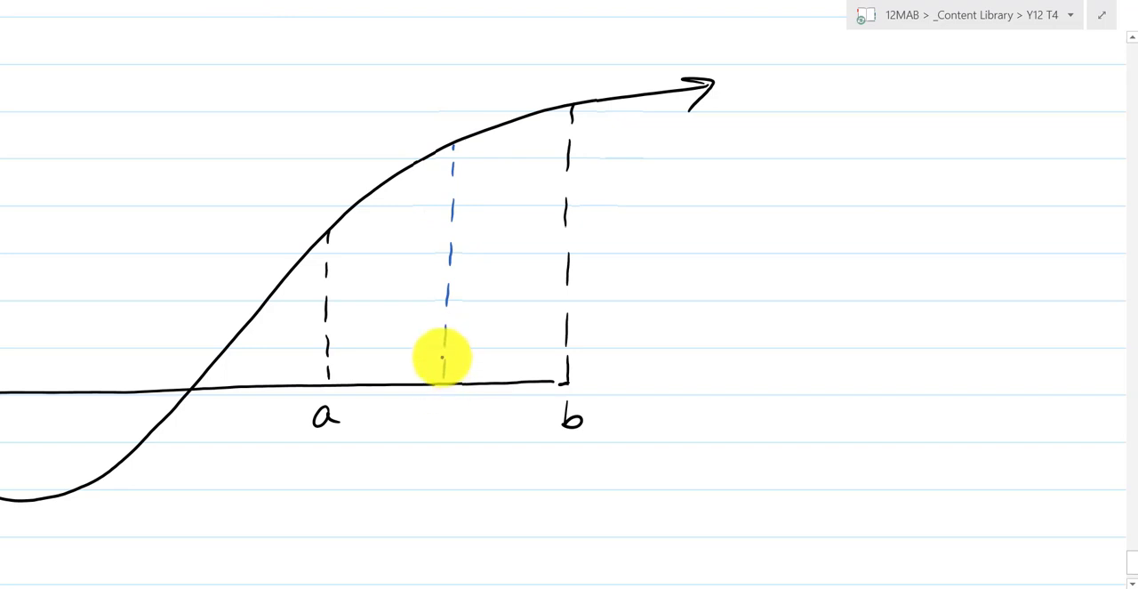
pyautogui.moveTo(328, 232)
pyautogui.mouseDown()
pyautogui.moveTo(450, 144)
pyautogui.moveTo(571, 107)
pyautogui.mouseUp()
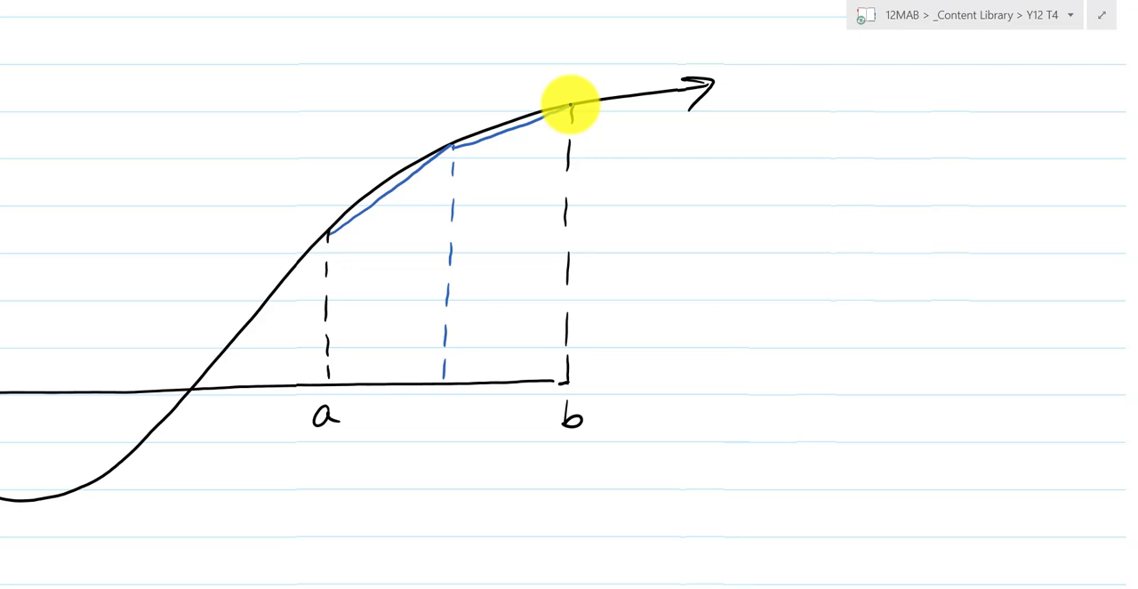
# - Mark the curve points at a, the midpoint and b with orange dots and draw an orange arc through them
pyautogui.click(328, 232)
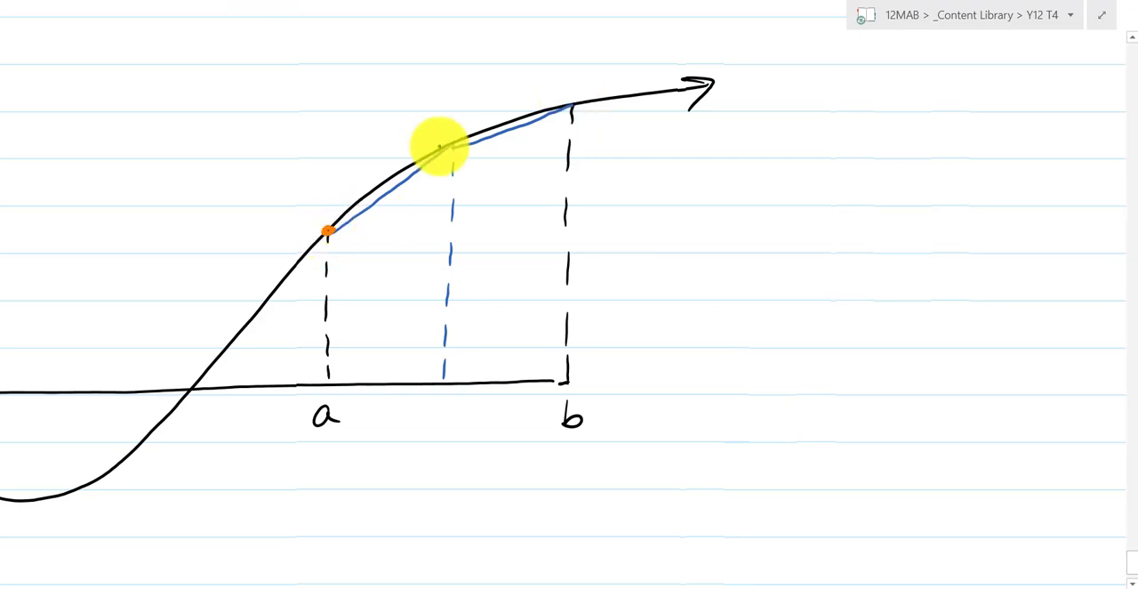
pyautogui.click(453, 144)
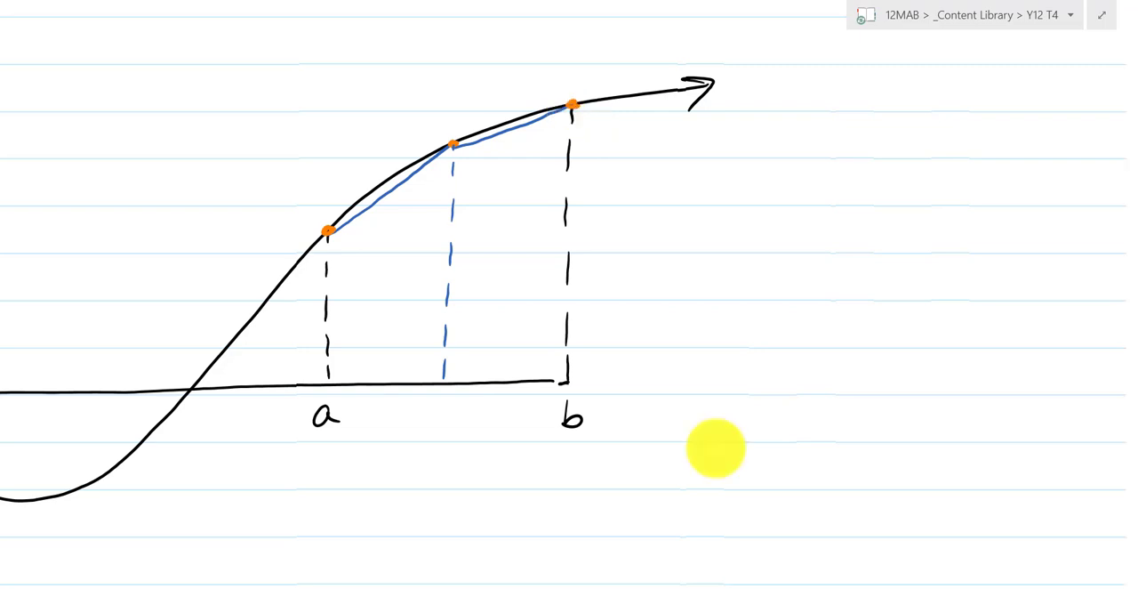
pyautogui.moveTo(329, 231)
pyautogui.mouseDown()
pyautogui.moveTo(457, 139)
pyautogui.moveTo(573, 104)
pyautogui.mouseUp()
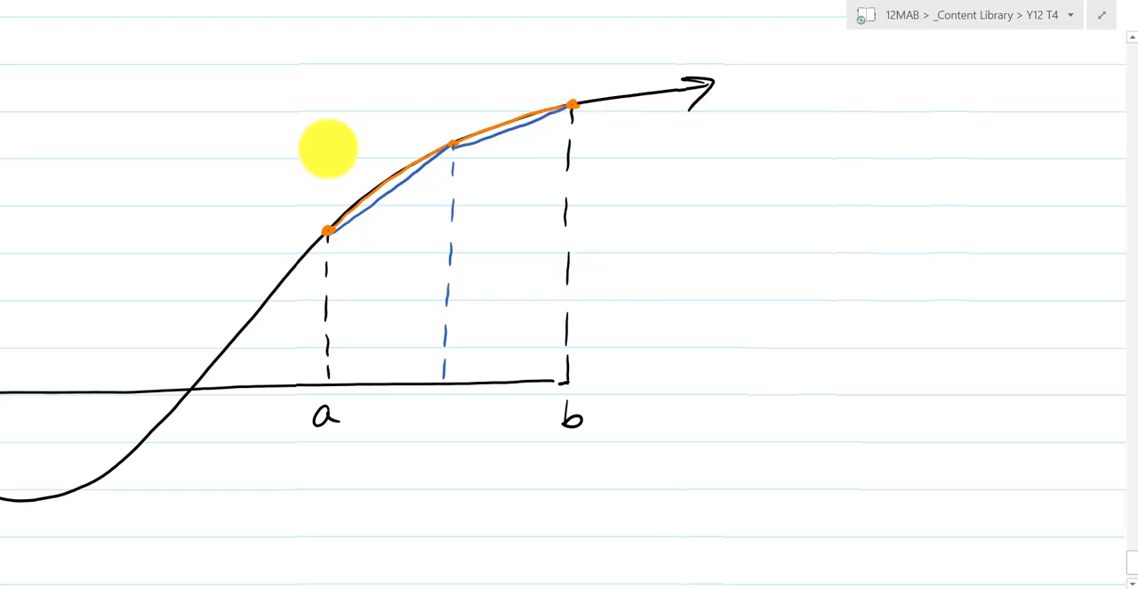
# - Draw a small orange arrow pointing down at each of the three orange dots
pyautogui.moveTo(331, 139); pyautogui.dragTo(324, 188)
pyautogui.moveTo(460, 78); pyautogui.dragTo(459, 110)
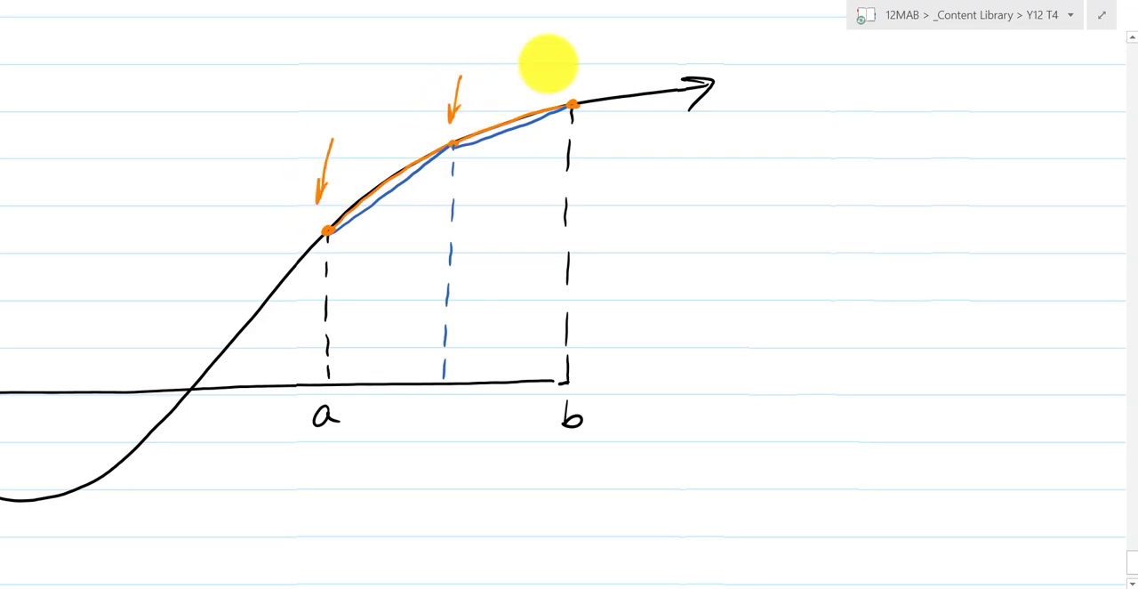
pyautogui.moveTo(558, 50)
pyautogui.mouseDown()
pyautogui.moveTo(569, 86)
pyautogui.moveTo(573, 75)
pyautogui.mouseUp()
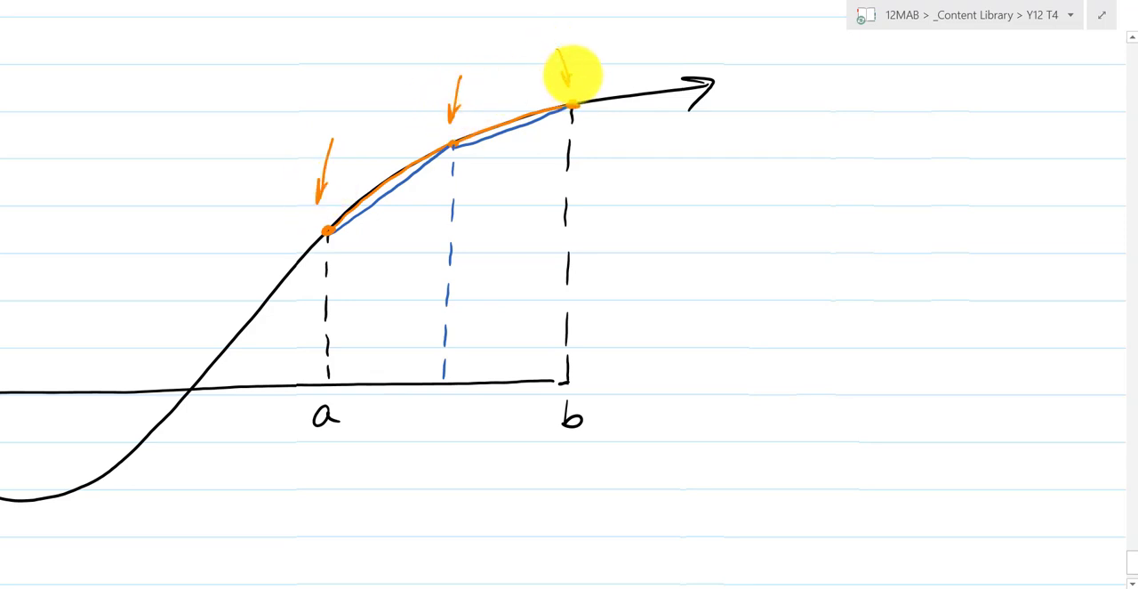
# - Draw an orange brace beneath the interval from a to b and label it "2 strips"
pyautogui.scroll(-3, 684, 318)
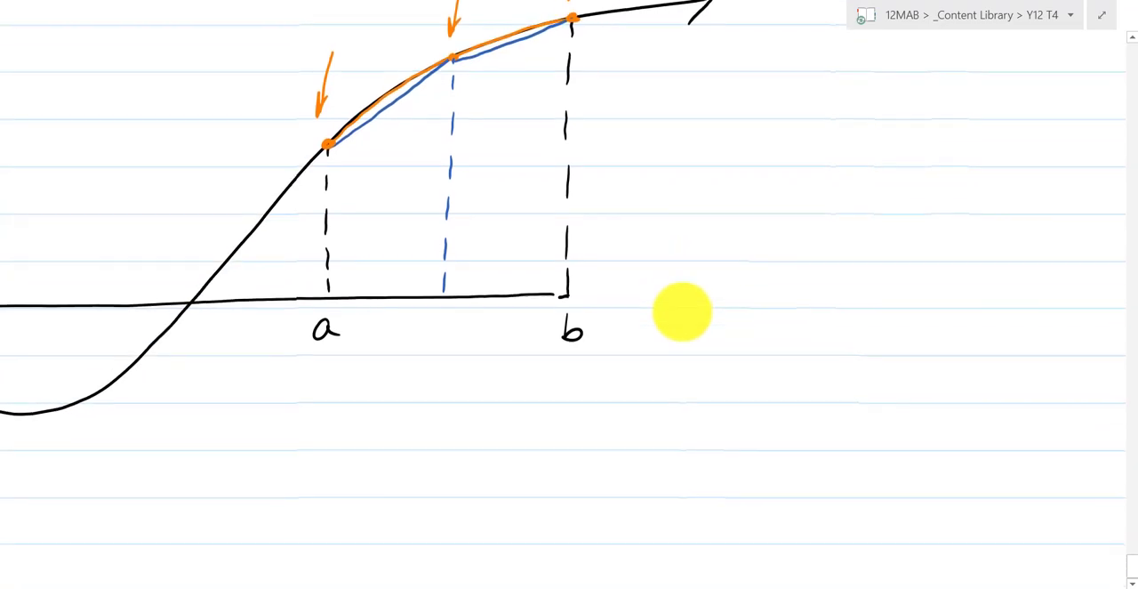
pyautogui.moveTo(325, 373)
pyautogui.mouseDown()
pyautogui.moveTo(507, 388)
pyautogui.moveTo(548, 375)
pyautogui.mouseUp()
pyautogui.moveTo(394, 377); pyautogui.dragTo(426, 380)
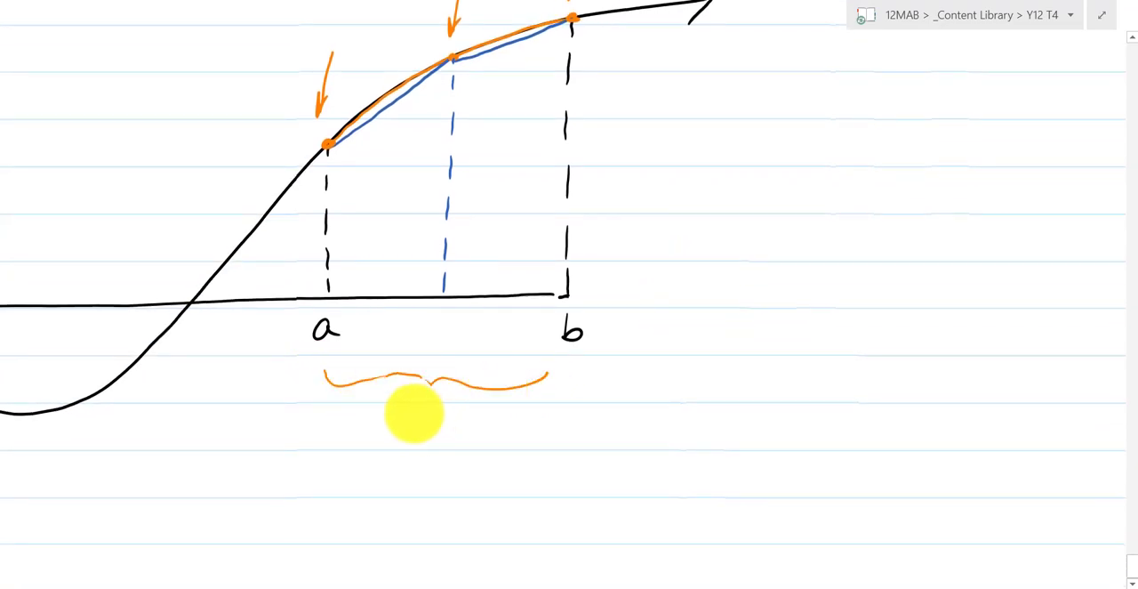
pyautogui.moveTo(395, 416)
pyautogui.mouseDown()
pyautogui.moveTo(407, 431)
pyautogui.moveTo(483, 424)
pyautogui.moveTo(464, 420)
pyautogui.mouseUp()
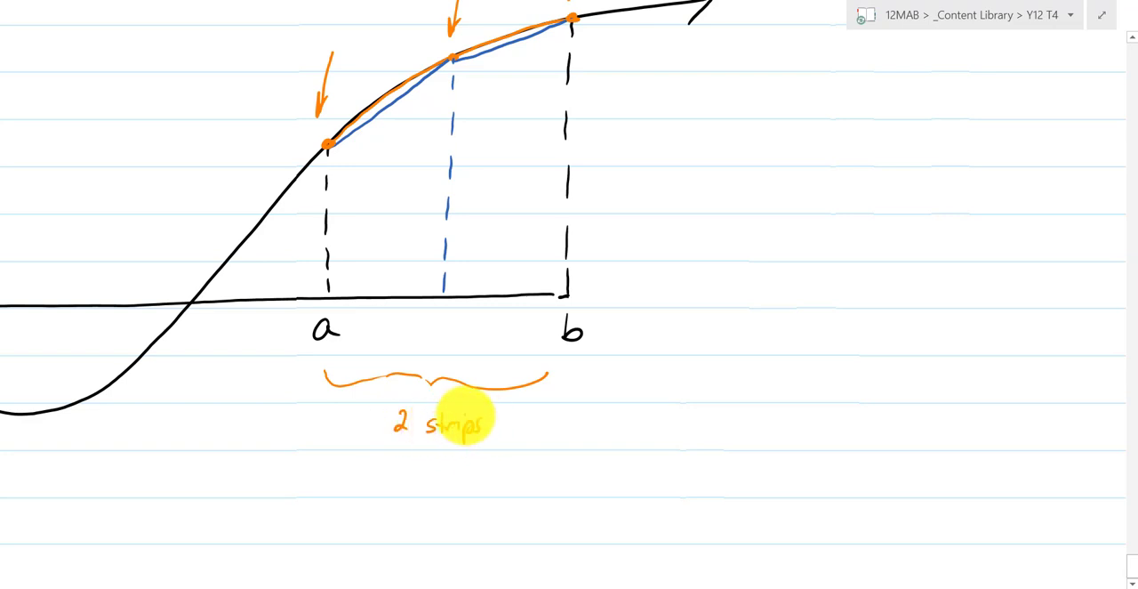
# - Split both strips with magenta dashed verticals and draw magenta arcs along the curve from a to b
pyautogui.scroll(3, 782, 436)
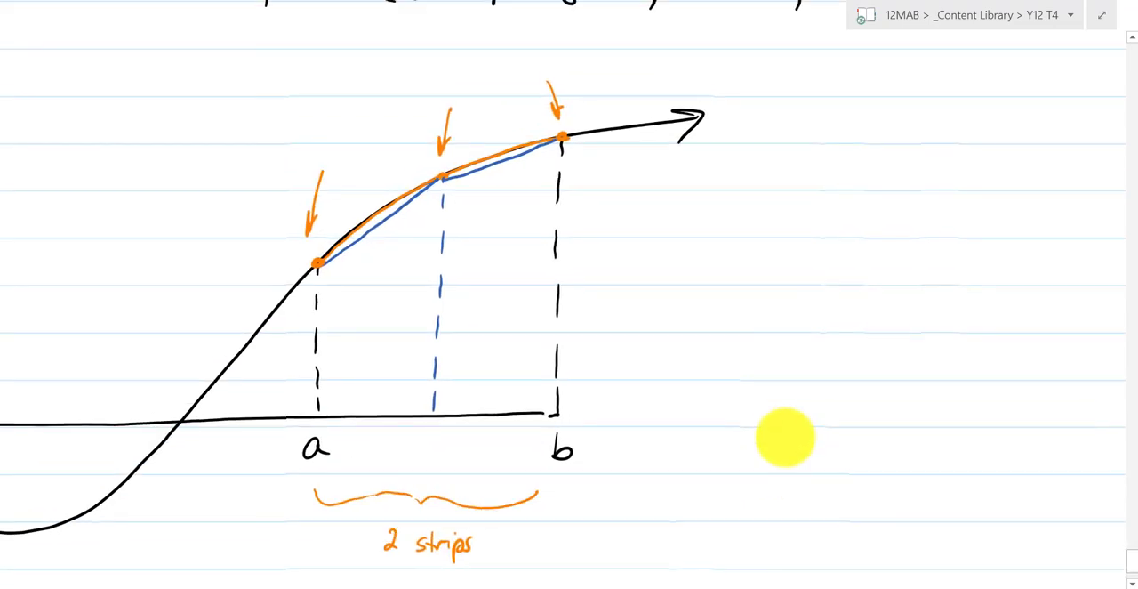
pyautogui.click(366, 1)
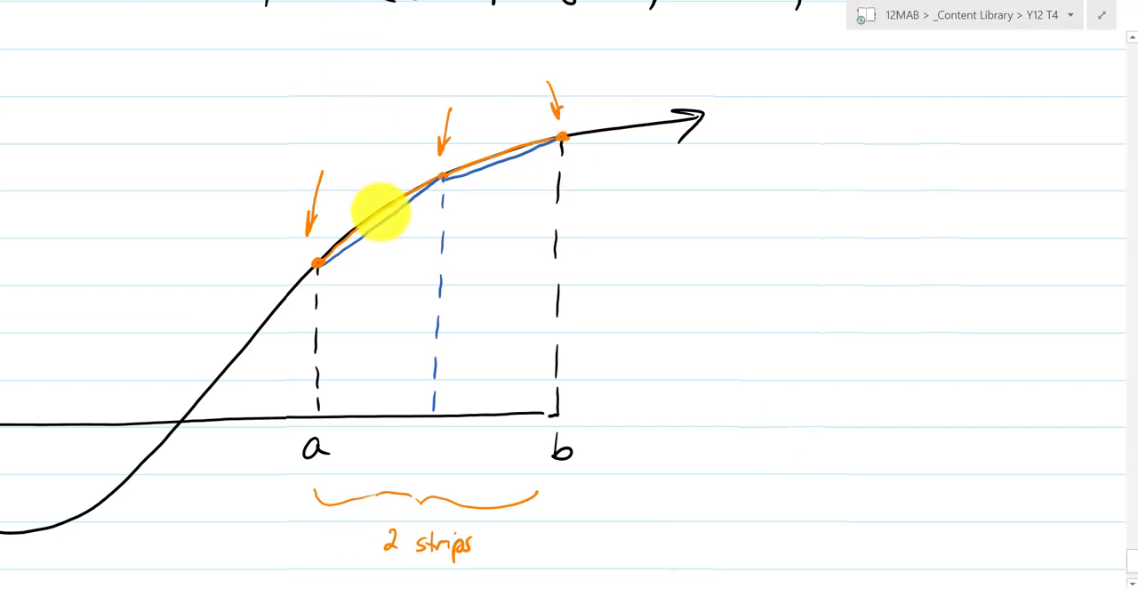
pyautogui.moveTo(380, 210); pyautogui.dragTo(380, 416)
pyautogui.moveTo(502, 158); pyautogui.dragTo(495, 411)
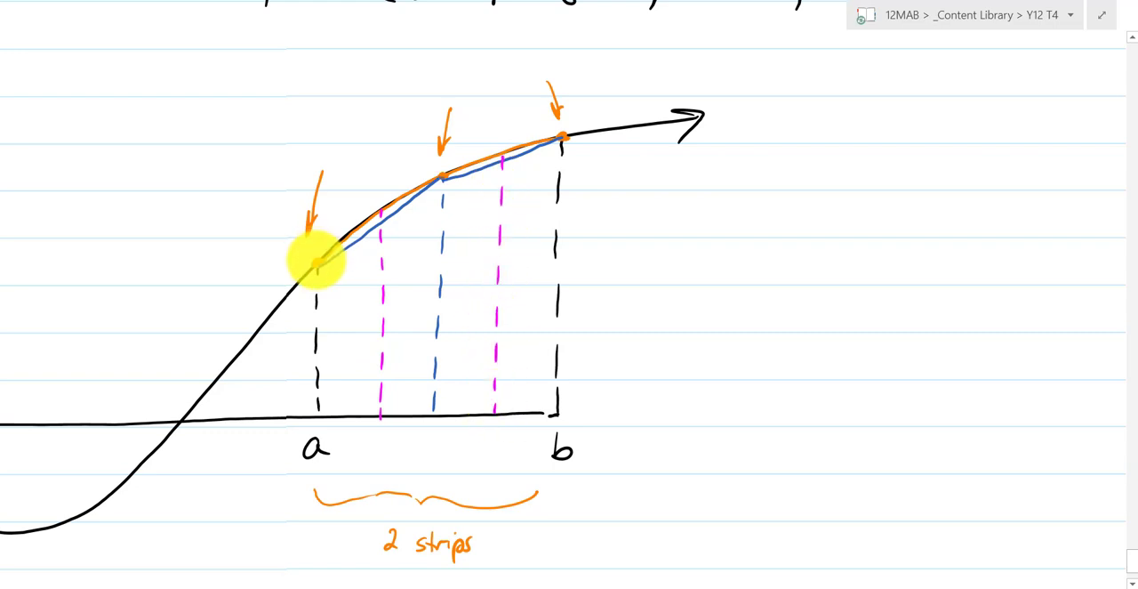
pyautogui.moveTo(314, 259)
pyautogui.mouseDown()
pyautogui.moveTo(373, 203)
pyautogui.moveTo(562, 136)
pyautogui.mouseUp()
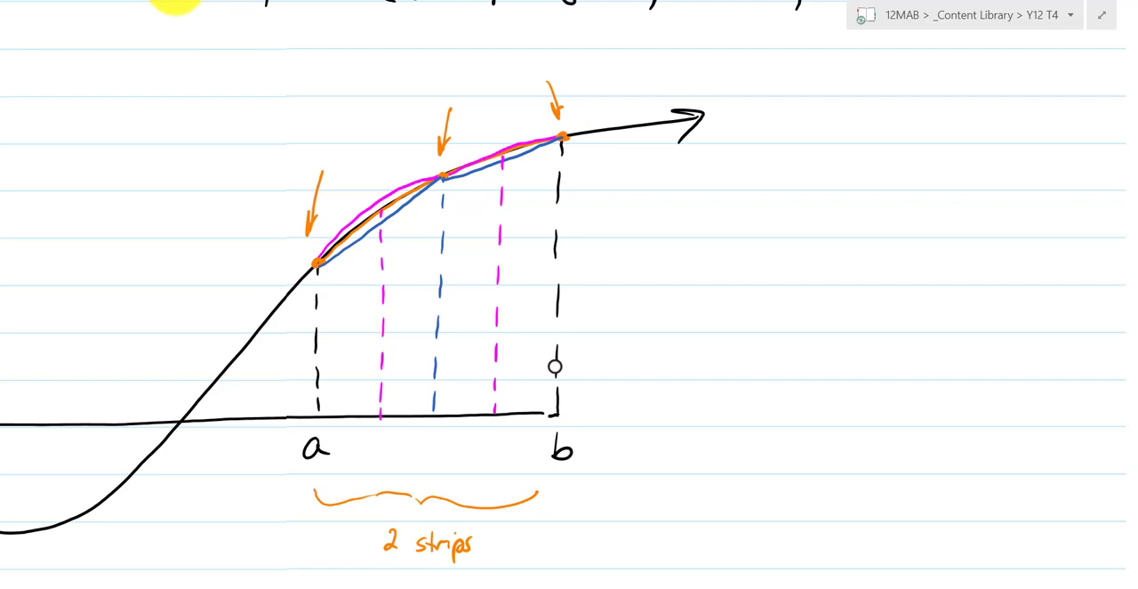
# - Handwrite the note "Even strips required." in black beside the graph
pyautogui.moveTo(689, 212)
pyautogui.mouseDown()
pyautogui.moveTo(691, 221)
pyautogui.moveTo(846, 234)
pyautogui.moveTo(1036, 230)
pyautogui.mouseUp()
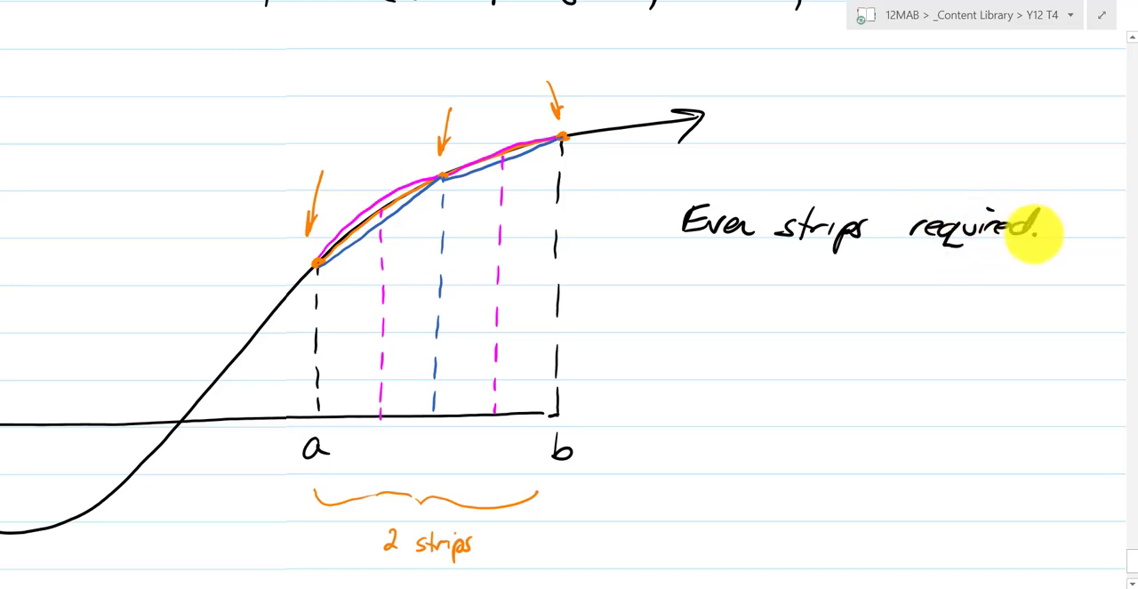
pyautogui.scroll(-4, 566, 475)
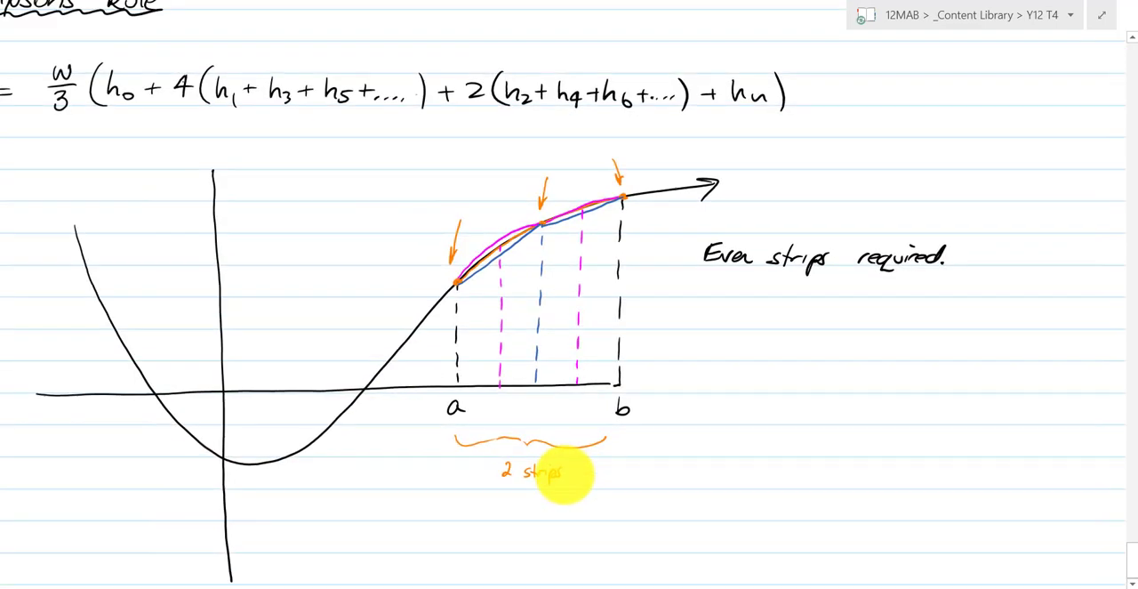
pyautogui.hscroll(-2, 924, 415)
pyautogui.scroll(1, 932, 445)
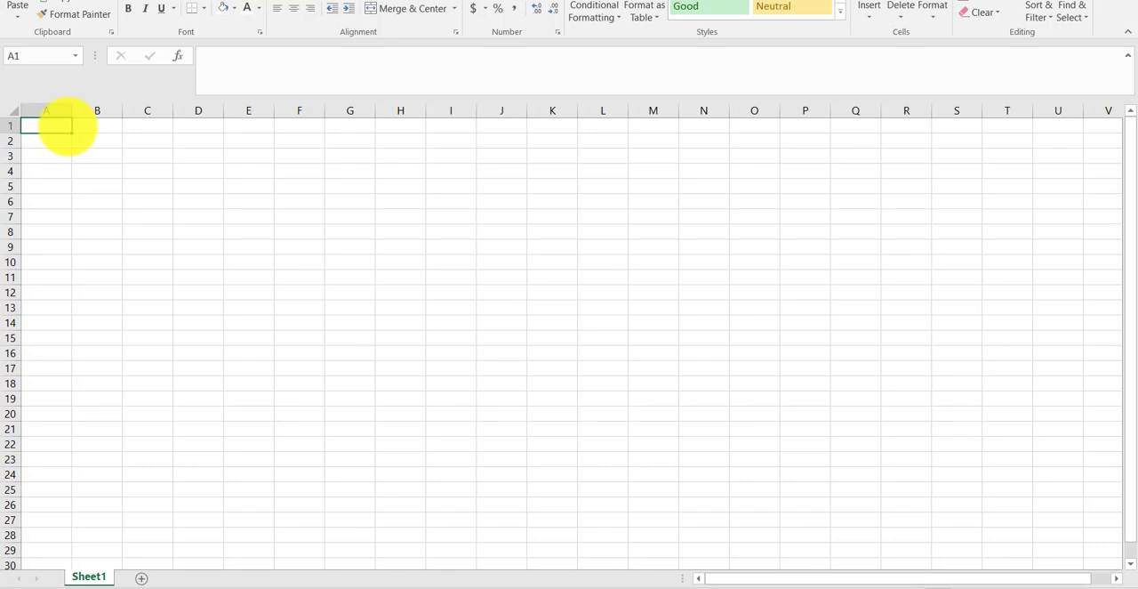
# - In the blank Excel sheet, enter the header Strip in A1 and the numbers 0 to 5 in A2:A7
pyautogui.write('Strip')
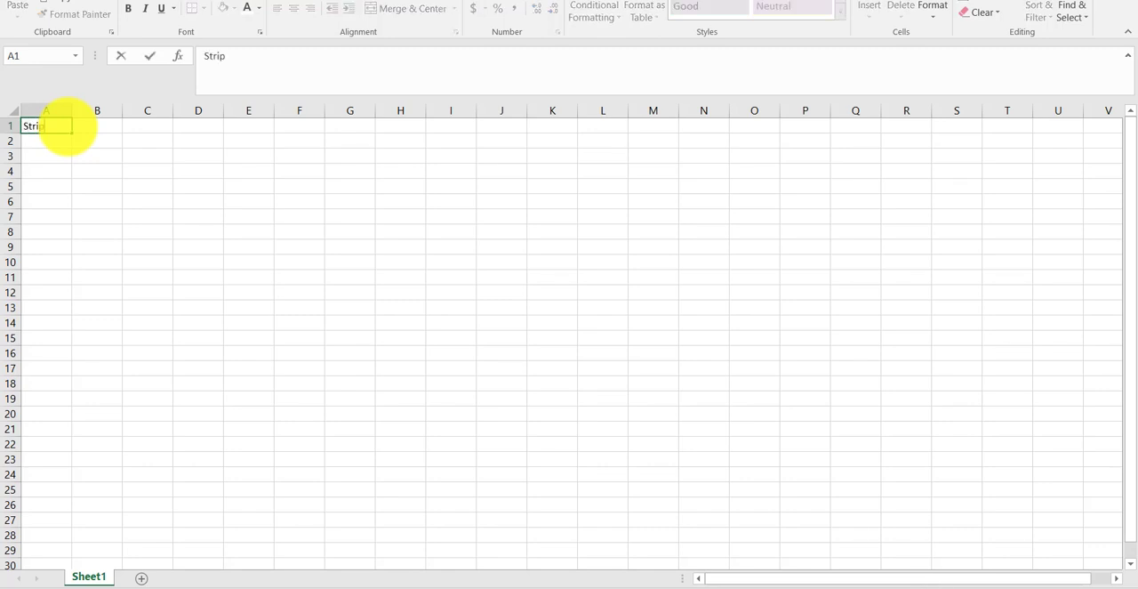
pyautogui.press('Return')
pyautogui.write('0')
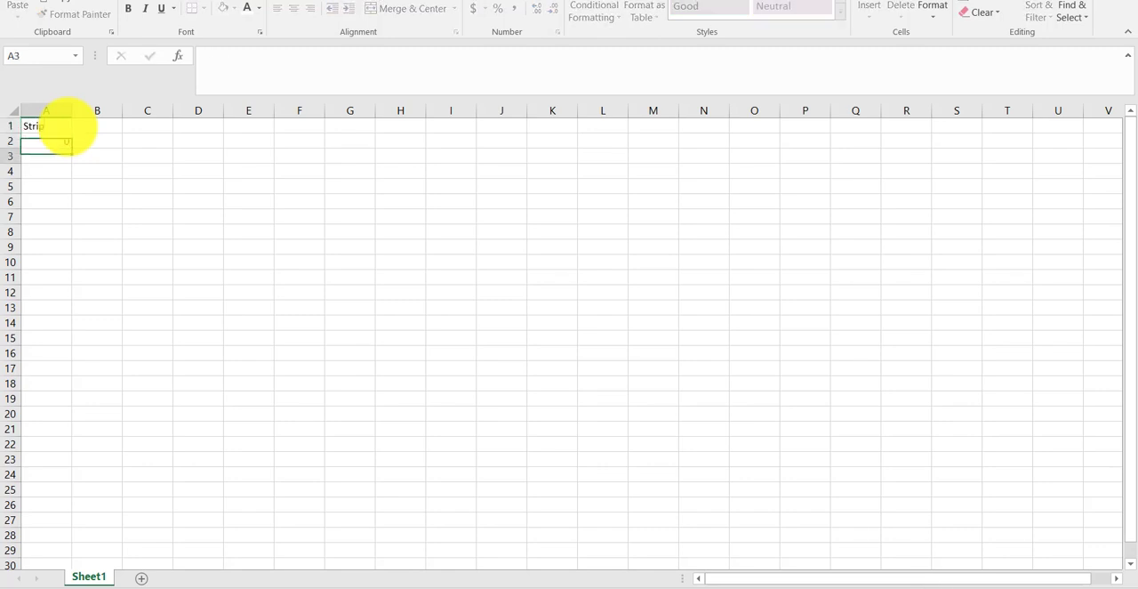
pyautogui.press('Return')
pyautogui.write('1')
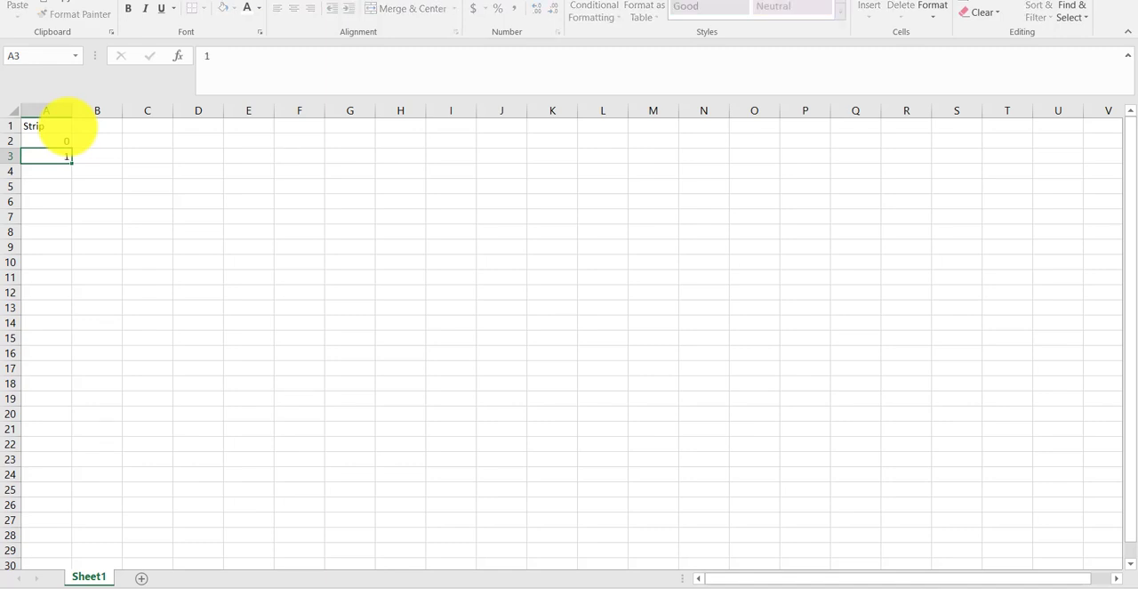
pyautogui.press('Return')
pyautogui.write('2')
pyautogui.press('Return')
pyautogui.write('3')
pyautogui.press('Return')
pyautogui.write('4')
pyautogui.press('Return')
pyautogui.write('5')
# - Extend the strip number series from A6:A7 down to 20 in cell A22
pyautogui.press('Up')
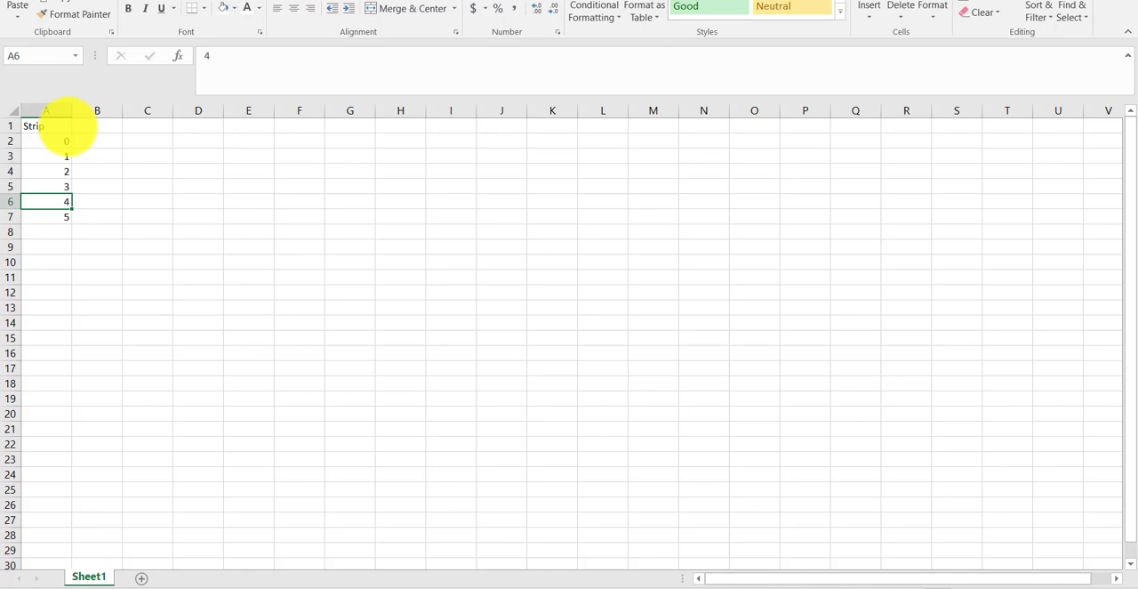
pyautogui.hotkey('shift', 'Down')
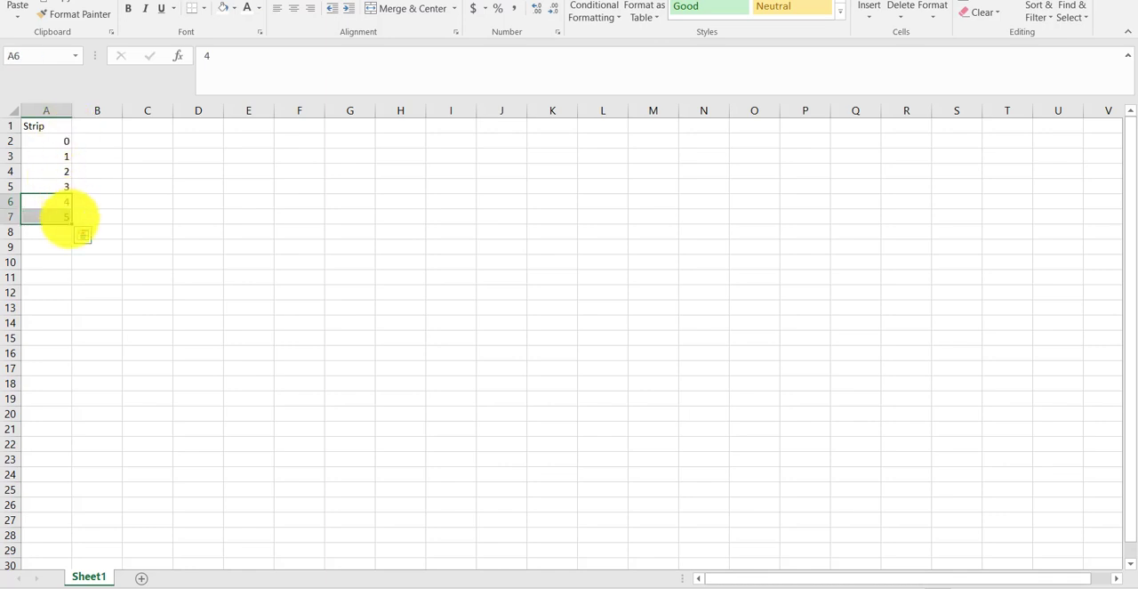
pyautogui.moveTo(71, 223); pyautogui.dragTo(69, 440)
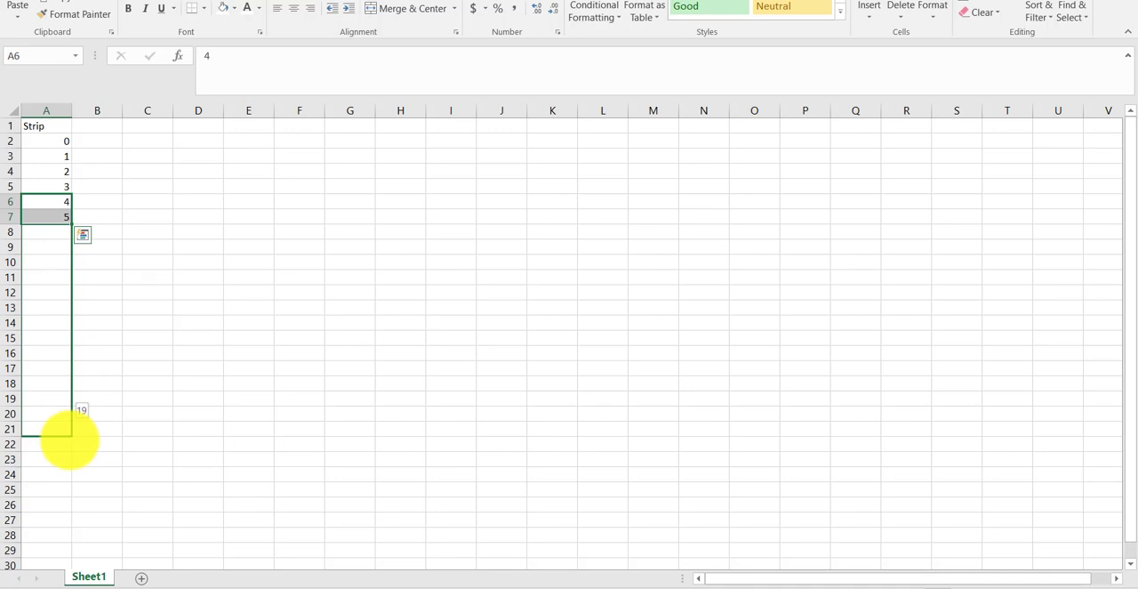
pyautogui.moveTo(69, 440); pyautogui.dragTo(69, 450)
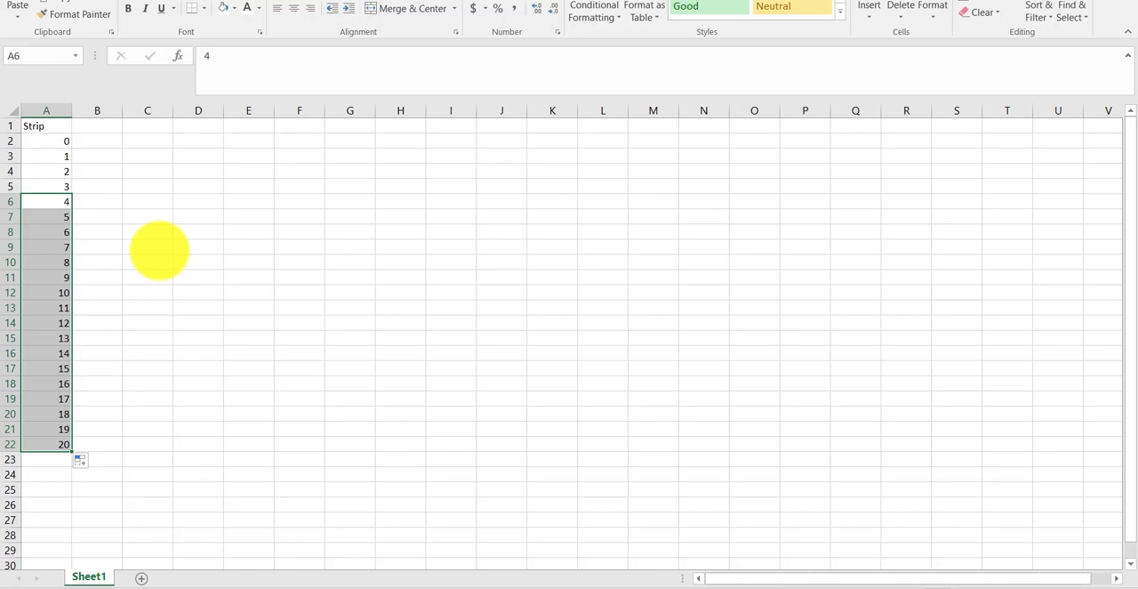
# - Switch to the handwritten notes and write the example bounds 3 beneath a and 7 beneath b on the graph
pyautogui.click(112, 125)
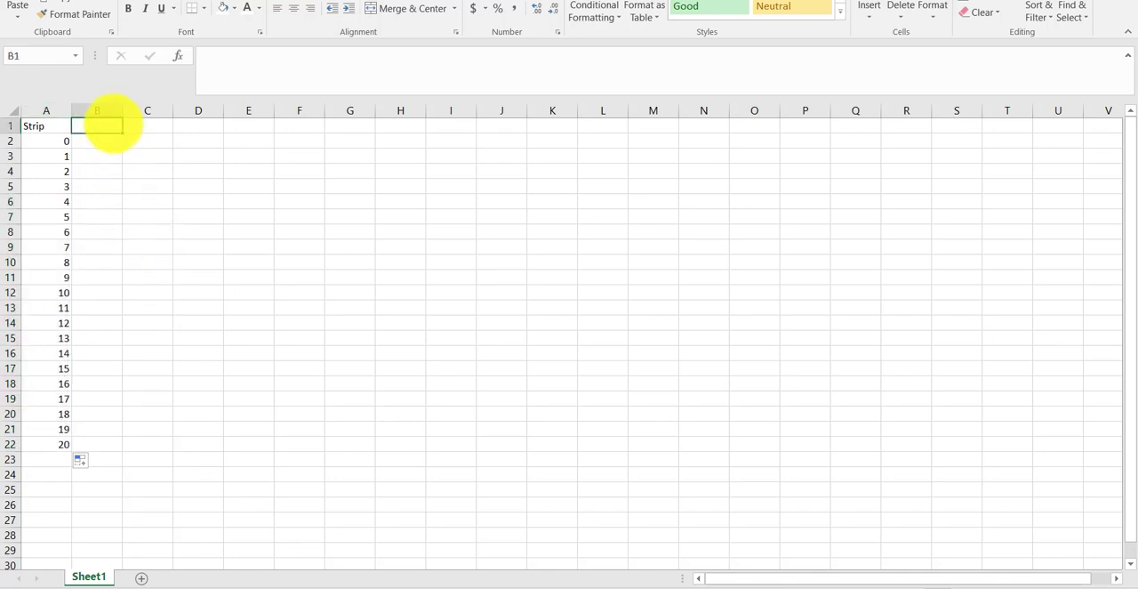
pyautogui.hotkey('alt', 'Tab')
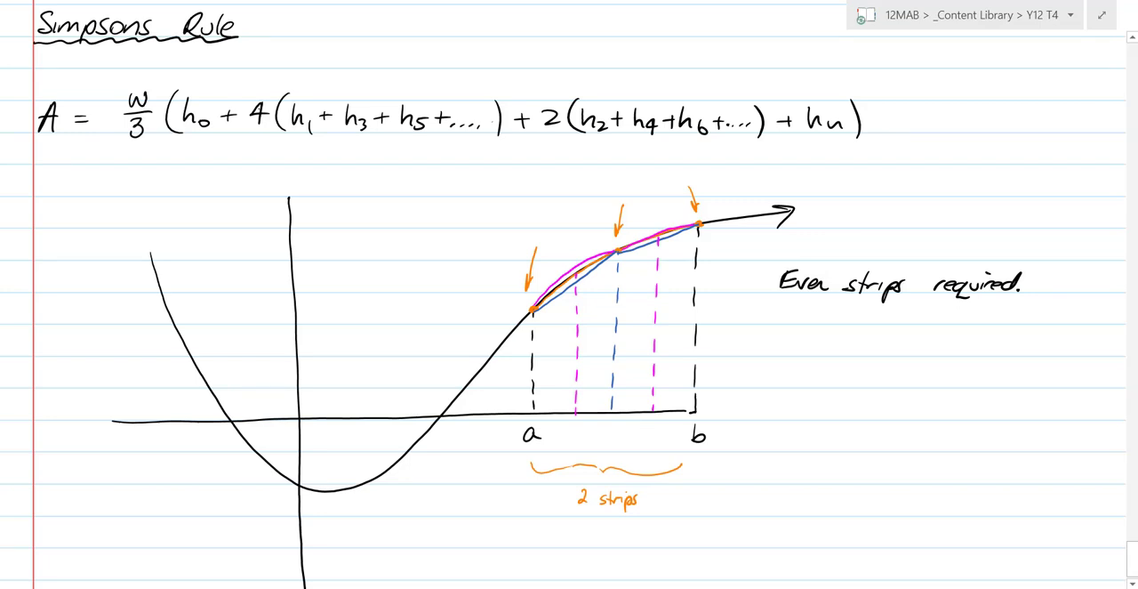
pyautogui.scroll(-2, 854, 371)
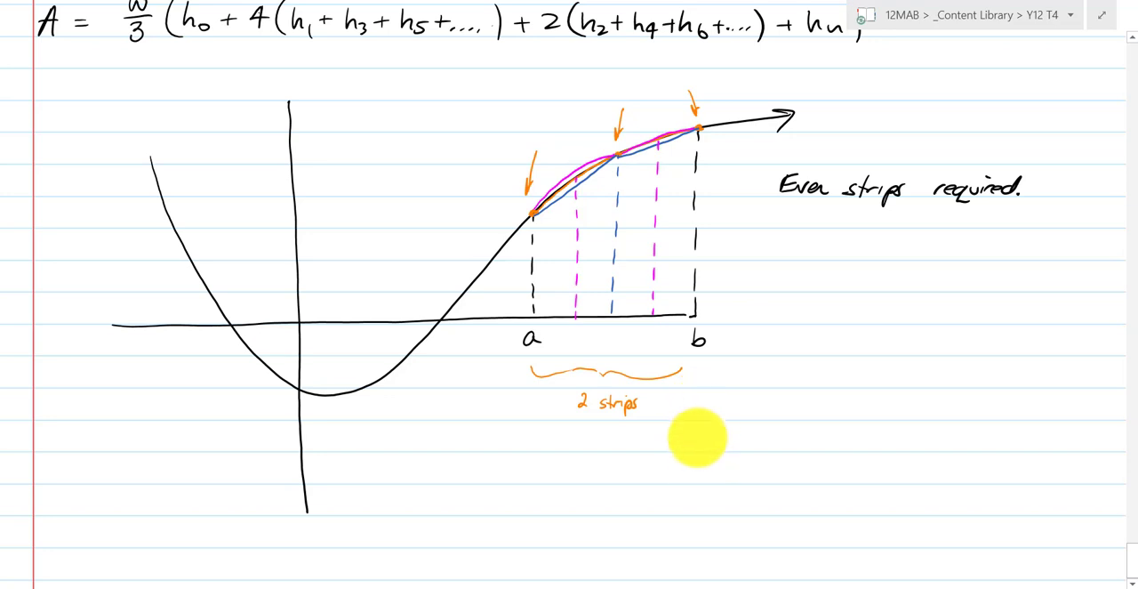
pyautogui.moveTo(694, 433)
pyautogui.mouseDown()
pyautogui.moveTo(706, 436)
pyautogui.moveTo(699, 449)
pyautogui.mouseUp()
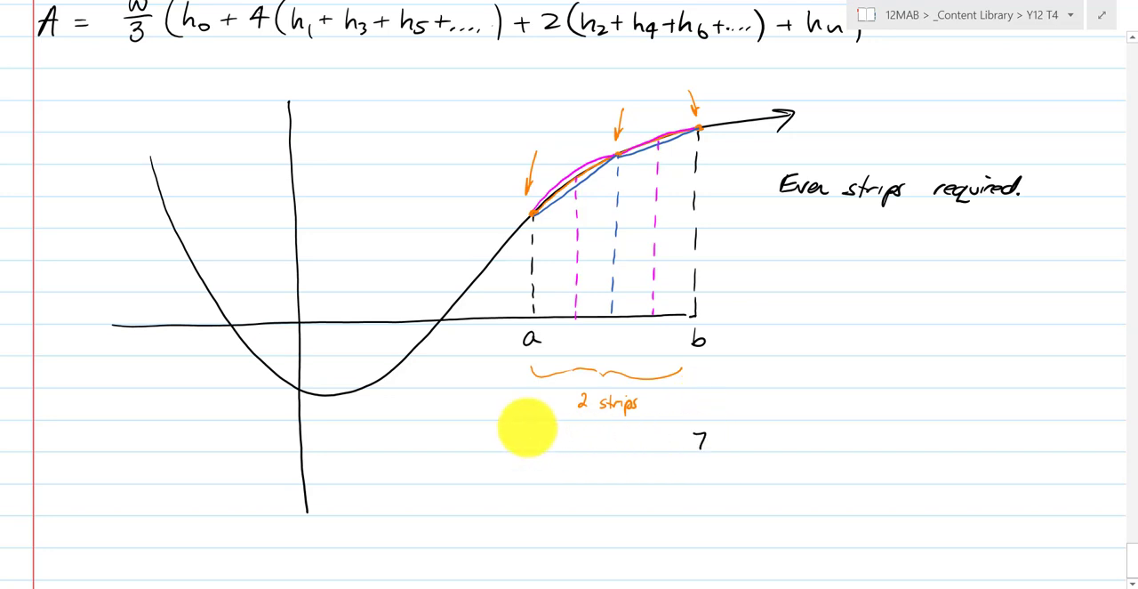
pyautogui.moveTo(523, 427); pyautogui.dragTo(523, 444)
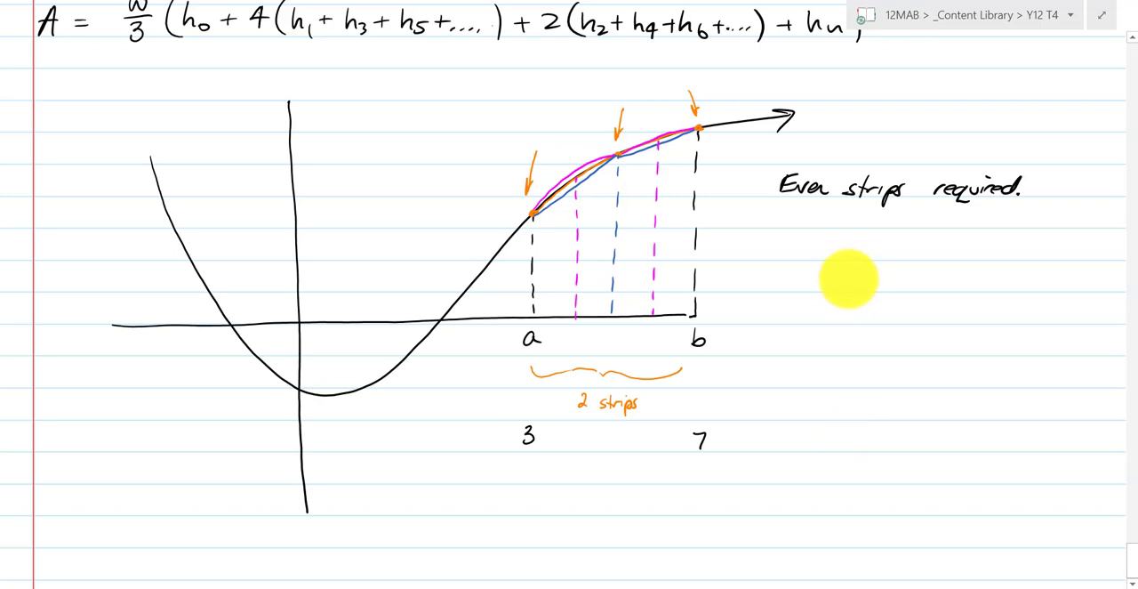
# - Below the graph, write y = cos x + 2 in black, followed by an arrow and a pair of axes
pyautogui.moveTo(842, 272); pyautogui.dragTo(838, 309)
pyautogui.scroll(-5, 851, 286)
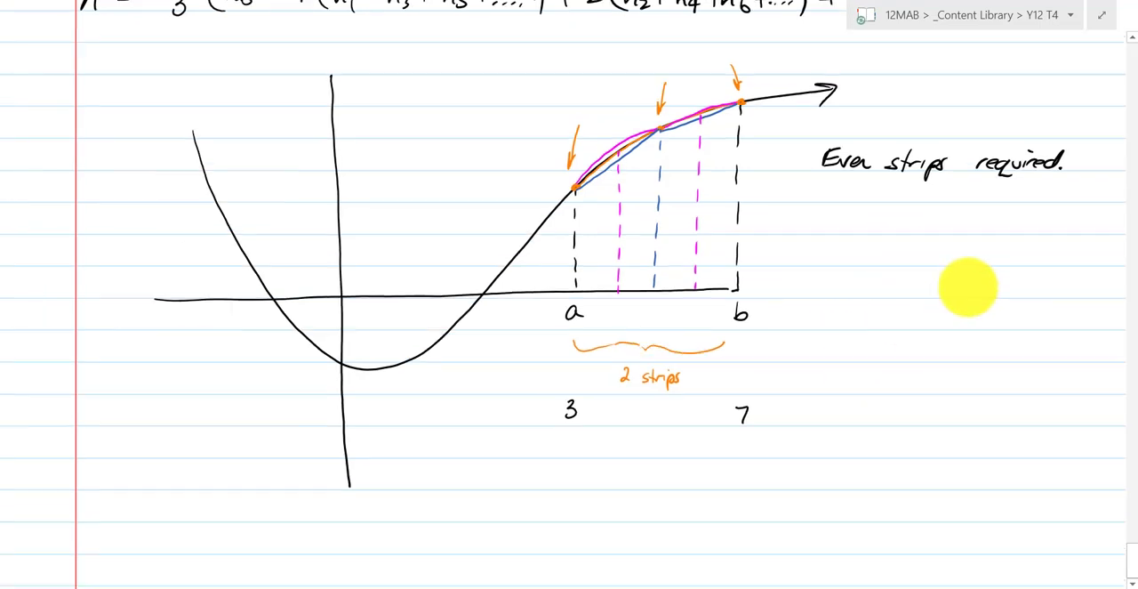
pyautogui.moveTo(86, 293); pyautogui.dragTo(82, 332)
pyautogui.moveTo(103, 301)
pyautogui.mouseDown()
pyautogui.moveTo(160, 300)
pyautogui.moveTo(187, 335)
pyautogui.moveTo(204, 306)
pyautogui.moveTo(234, 312)
pyautogui.mouseUp()
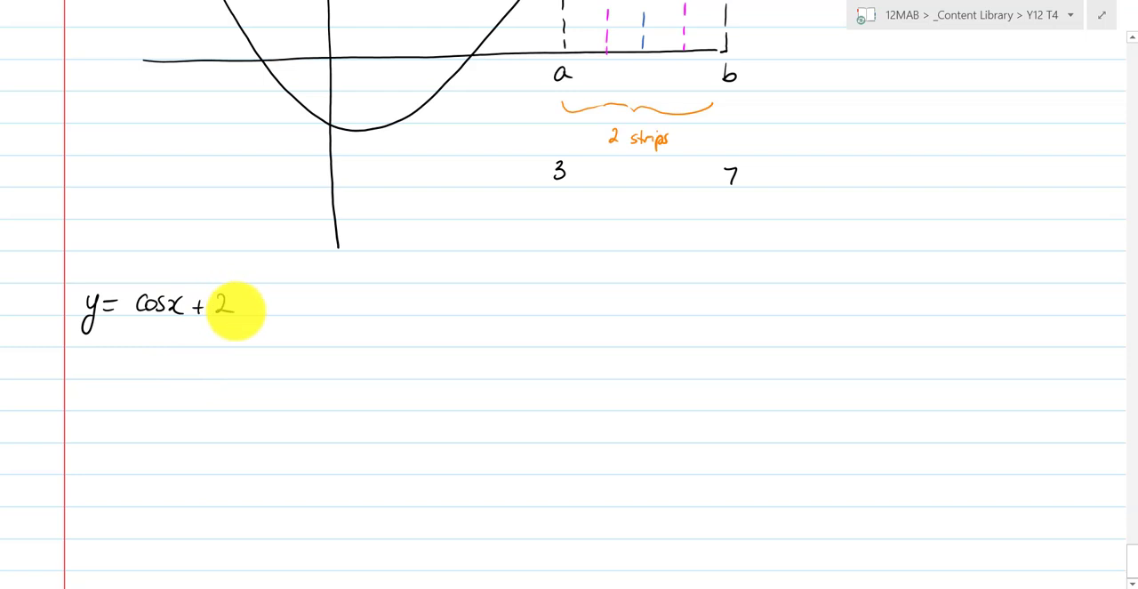
pyautogui.moveTo(293, 305)
pyautogui.mouseDown()
pyautogui.moveTo(352, 305)
pyautogui.moveTo(342, 311)
pyautogui.mouseUp()
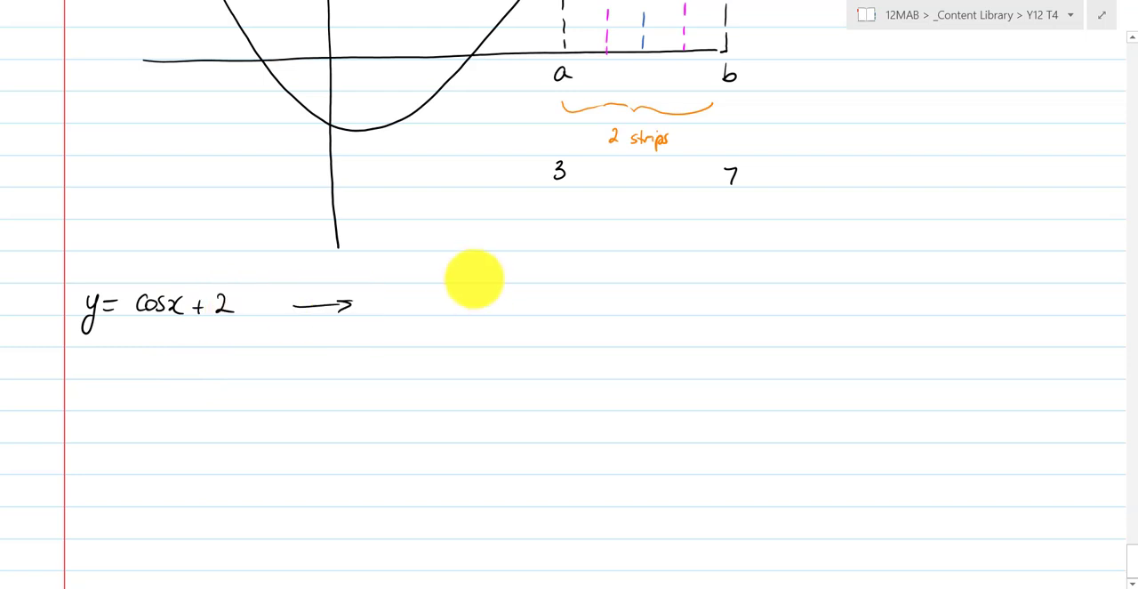
pyautogui.moveTo(469, 251); pyautogui.dragTo(469, 434)
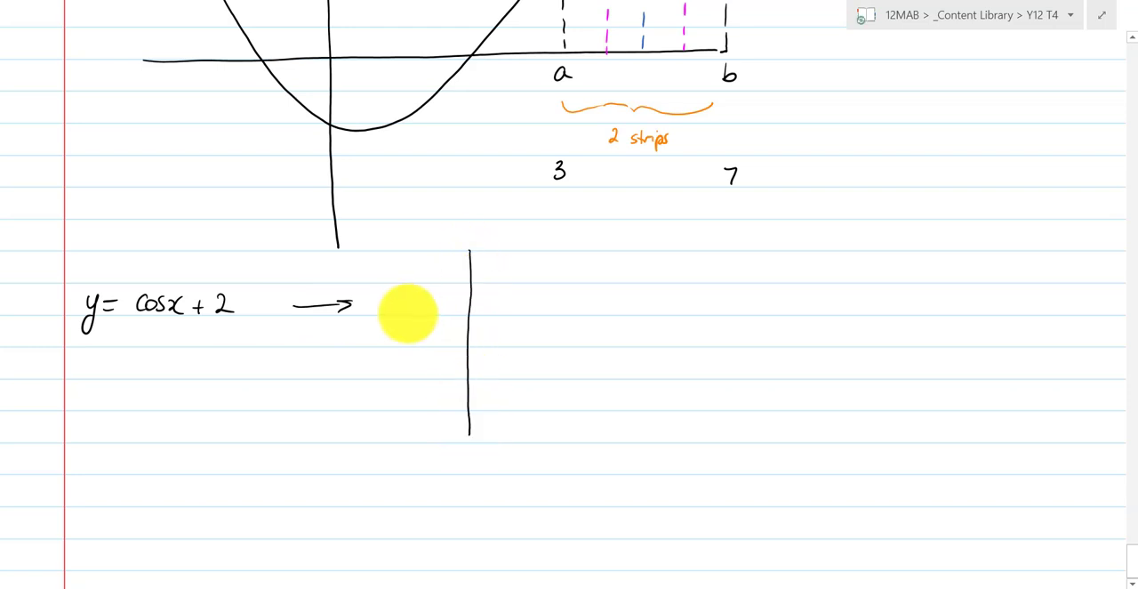
pyautogui.moveTo(414, 314); pyautogui.dragTo(747, 309)
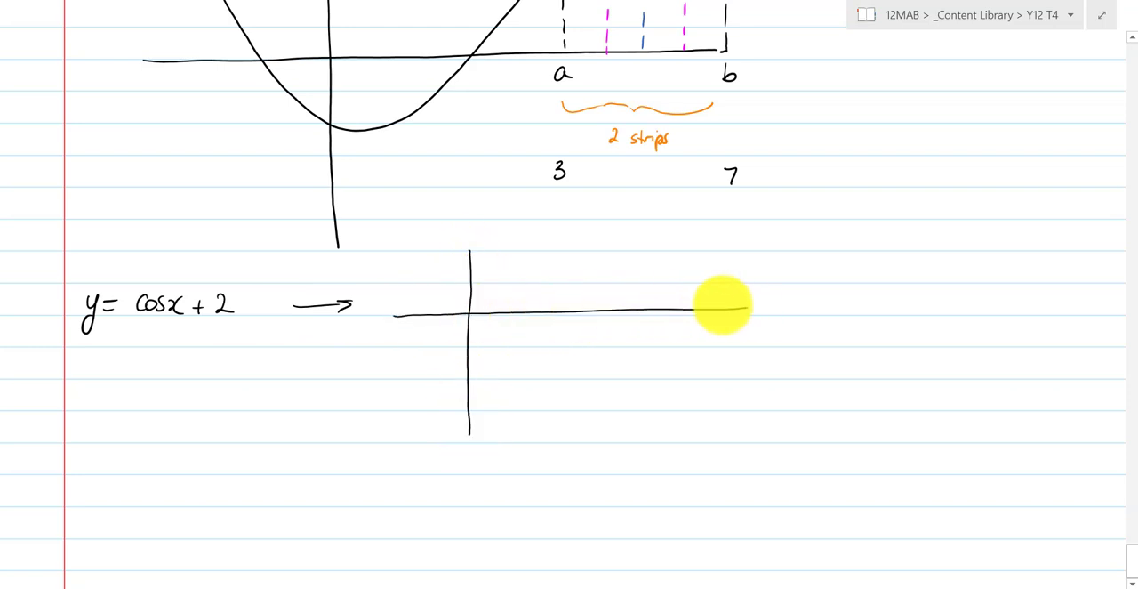
# - Change the written function to y = e^x + 1 and redraw the new graph's horizontal axis lower down
pyautogui.moveTo(133, 305); pyautogui.dragTo(223, 304)
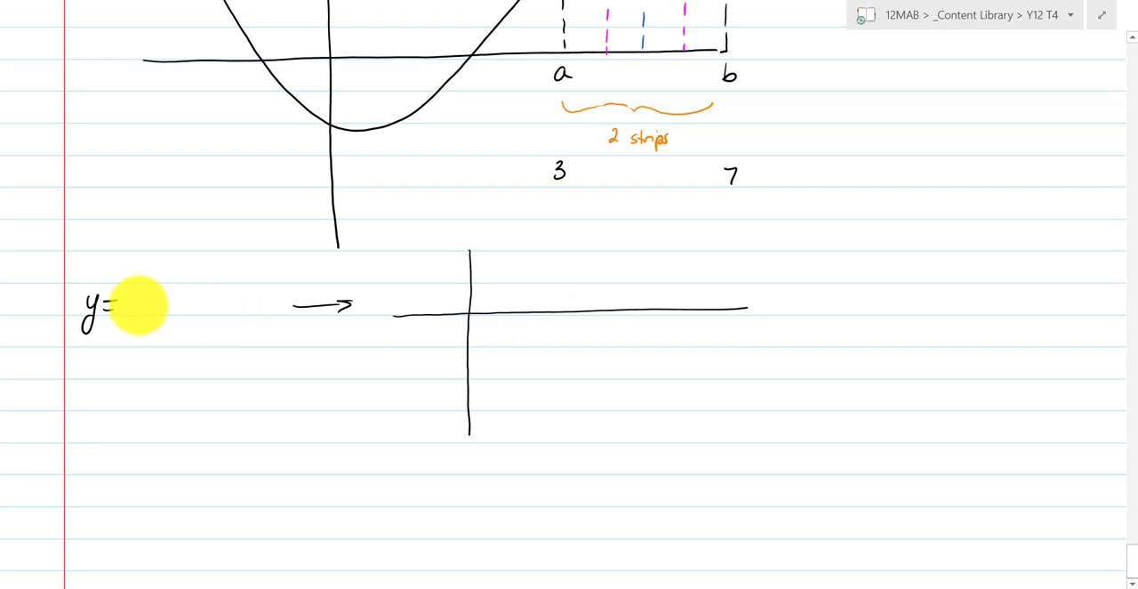
pyautogui.moveTo(134, 307)
pyautogui.mouseDown()
pyautogui.moveTo(158, 296)
pyautogui.moveTo(187, 314)
pyautogui.mouseUp()
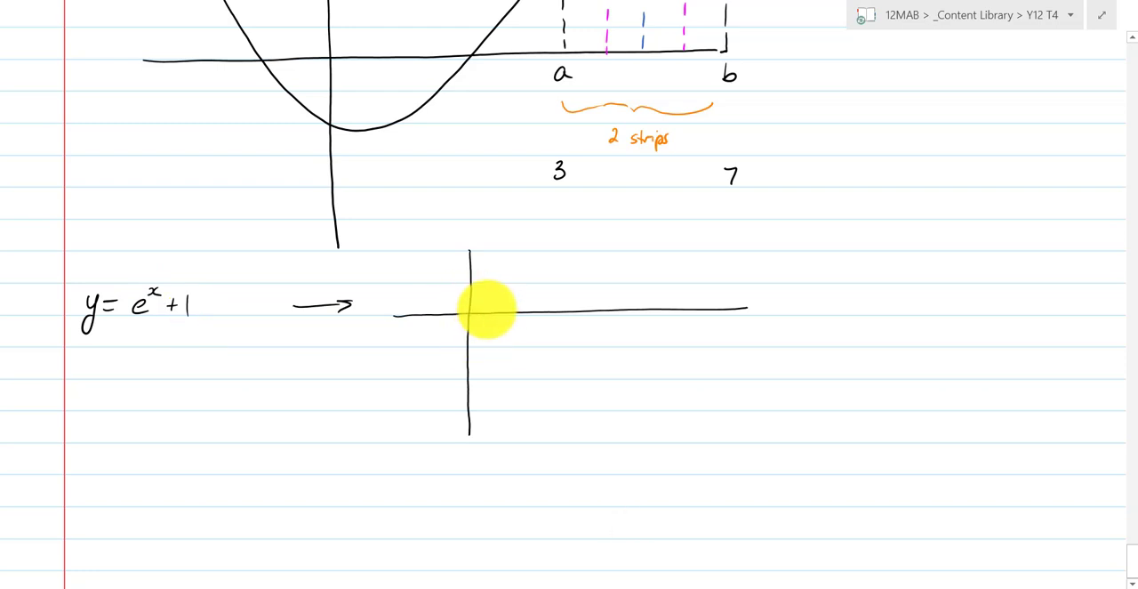
pyautogui.hotkey('ctrl', 'z')
pyautogui.moveTo(394, 381); pyautogui.dragTo(772, 377)
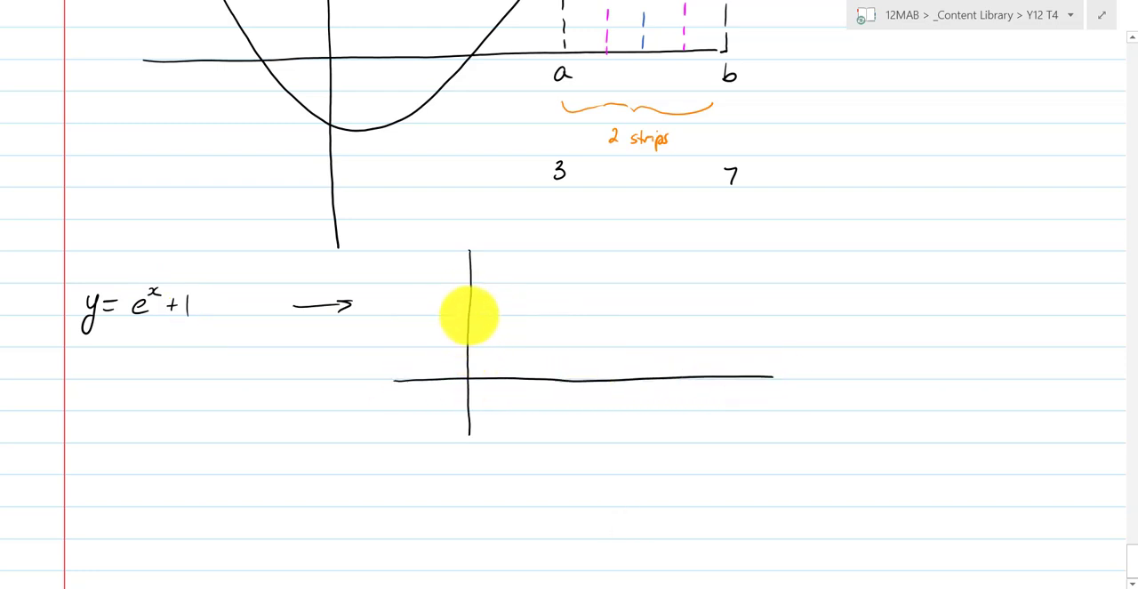
# - Draw the rising exponential curve from the vertical axis and add dashed verticals labelled 7 and 3 beneath it
pyautogui.moveTo(469, 313)
pyautogui.mouseDown()
pyautogui.moveTo(554, 294)
pyautogui.moveTo(676, 198)
pyautogui.moveTo(661, 255)
pyautogui.mouseUp()
pyautogui.moveTo(660, 270); pyautogui.dragTo(661, 310)
pyautogui.moveTo(661, 330); pyautogui.dragTo(658, 409)
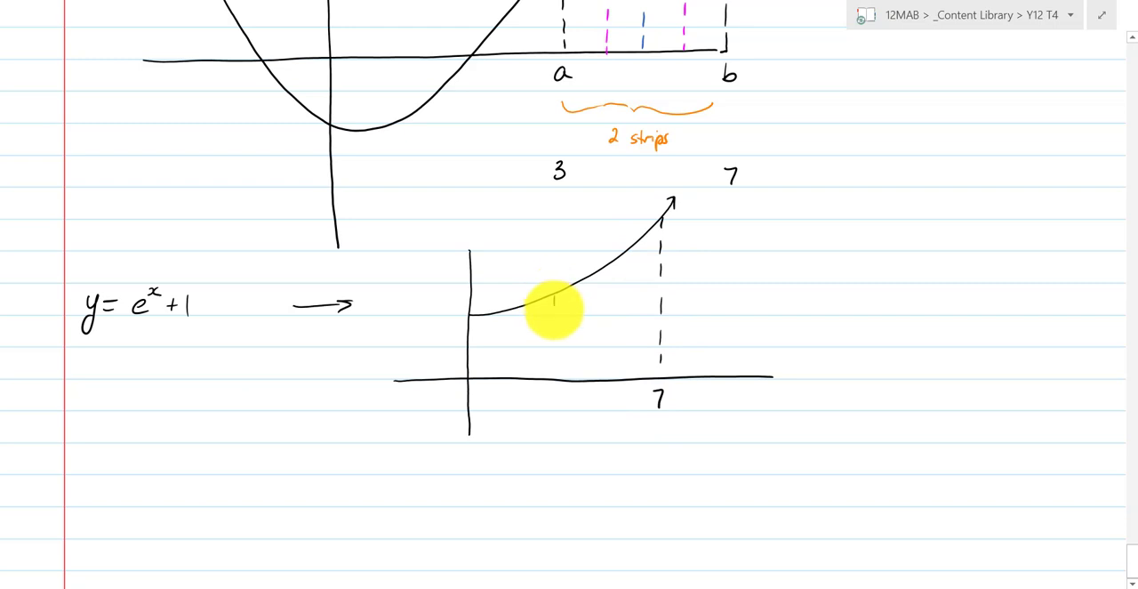
pyautogui.moveTo(553, 313); pyautogui.dragTo(553, 331)
pyautogui.moveTo(553, 342); pyautogui.dragTo(548, 415)
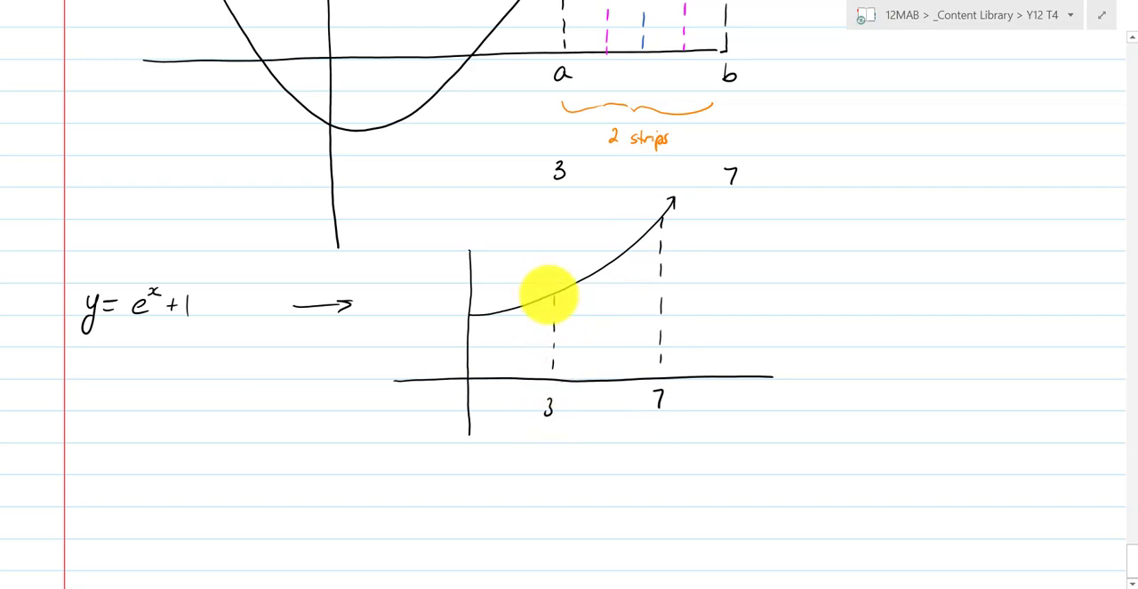
# - Draw dashed horizontals from the curve at x = 3 and x = 7 to the vertical axis, labelled e^3+1 and e^7+1
pyautogui.moveTo(549, 295); pyautogui.dragTo(541, 295)
pyautogui.moveTo(531, 296); pyautogui.dragTo(507, 297)
pyautogui.moveTo(500, 300); pyautogui.dragTo(493, 299)
pyautogui.moveTo(489, 300)
pyautogui.mouseDown()
pyautogui.moveTo(437, 307)
pyautogui.moveTo(436, 297)
pyautogui.moveTo(447, 301)
pyautogui.mouseUp()
pyautogui.moveTo(445, 296); pyautogui.dragTo(453, 308)
pyautogui.moveTo(658, 217); pyautogui.dragTo(623, 217)
pyautogui.moveTo(613, 217); pyautogui.dragTo(534, 217)
pyautogui.moveTo(524, 217); pyautogui.dragTo(440, 220)
pyautogui.moveTo(443, 220); pyautogui.dragTo(447, 226)
pyautogui.moveTo(455, 212); pyautogui.dragTo(456, 229)
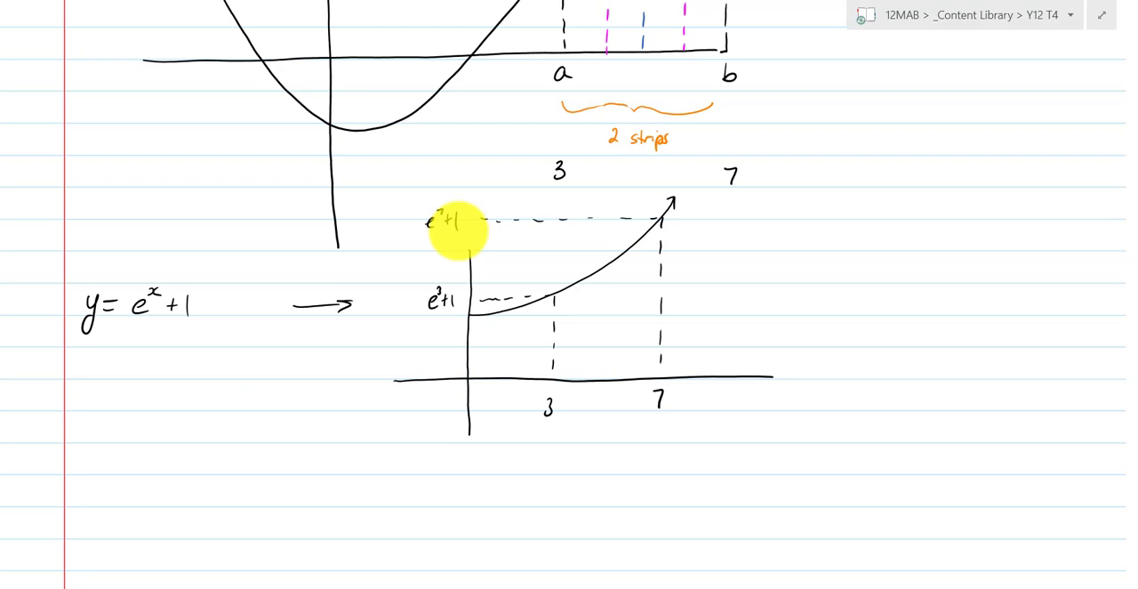
# - Shade the area under the exponential curve between 3 and 7 with diagonal strokes
pyautogui.moveTo(576, 287); pyautogui.dragTo(561, 317)
pyautogui.moveTo(598, 276); pyautogui.dragTo(566, 339)
pyautogui.moveTo(628, 256); pyautogui.dragTo(568, 377)
pyautogui.moveTo(649, 248); pyautogui.dragTo(591, 372)
pyautogui.moveTo(653, 272)
pyautogui.mouseDown()
pyautogui.moveTo(612, 360)
pyautogui.moveTo(627, 367)
pyautogui.mouseUp()
pyautogui.moveTo(649, 347); pyautogui.dragTo(638, 368)
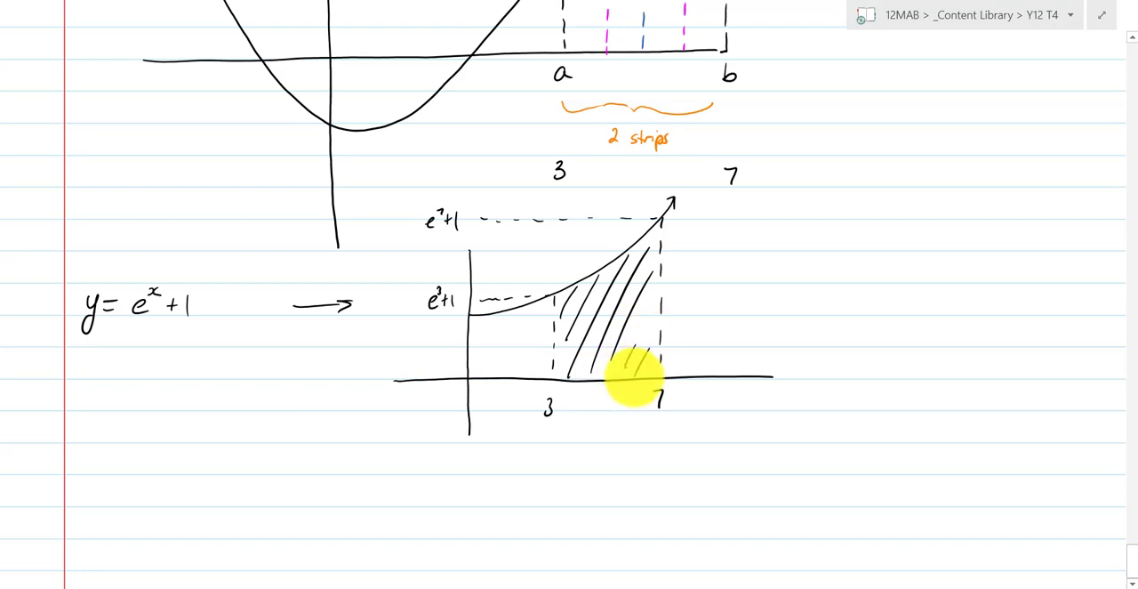
# - Switch back to the Excel sheet and enter the label # strips in F1 and 20 in G1
pyautogui.hotkey('alt', 'Tab')
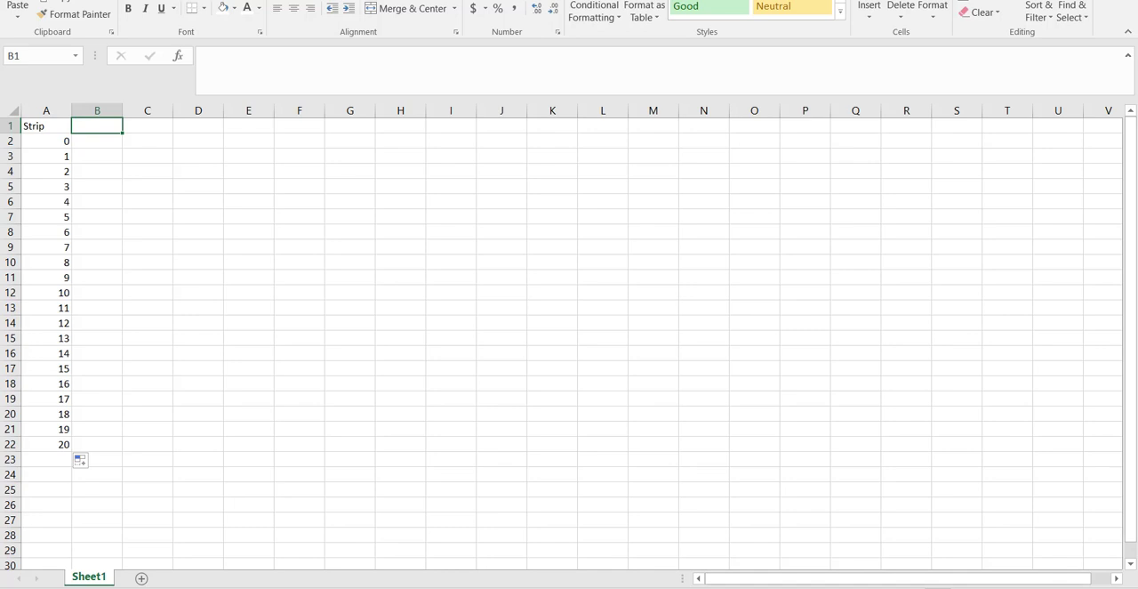
pyautogui.press('Right')
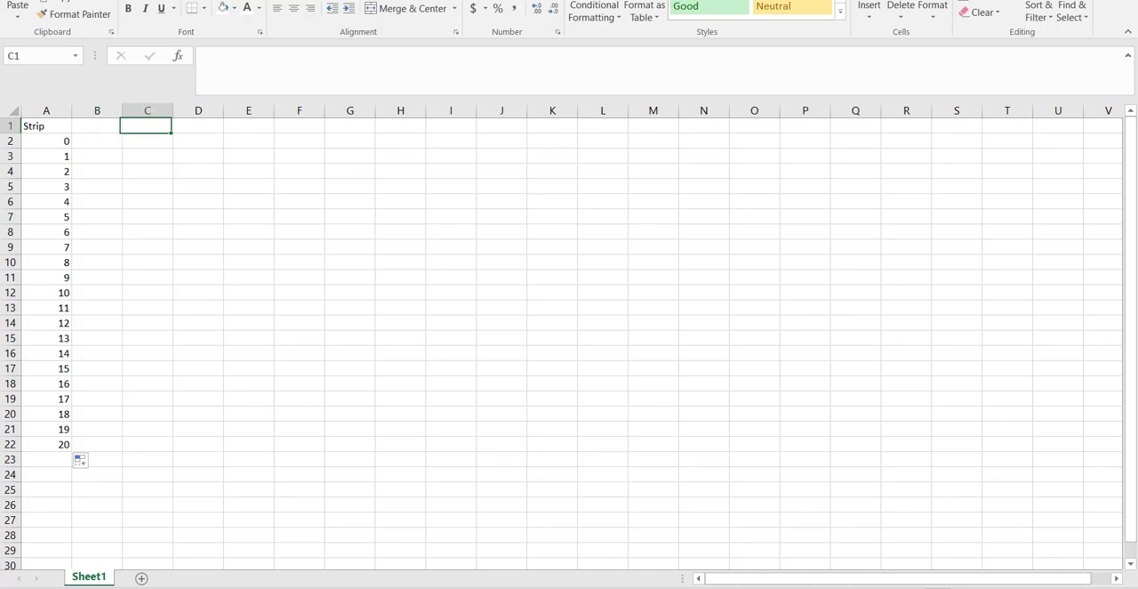
pyautogui.press('Right')
pyautogui.press('Right')
pyautogui.press('Right')
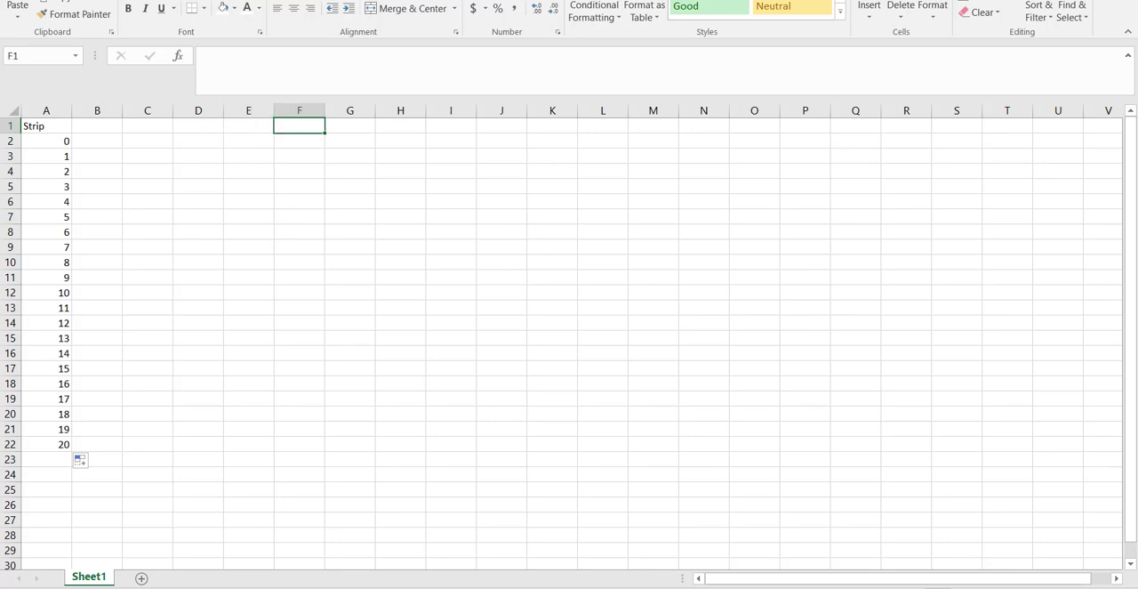
pyautogui.write('#')
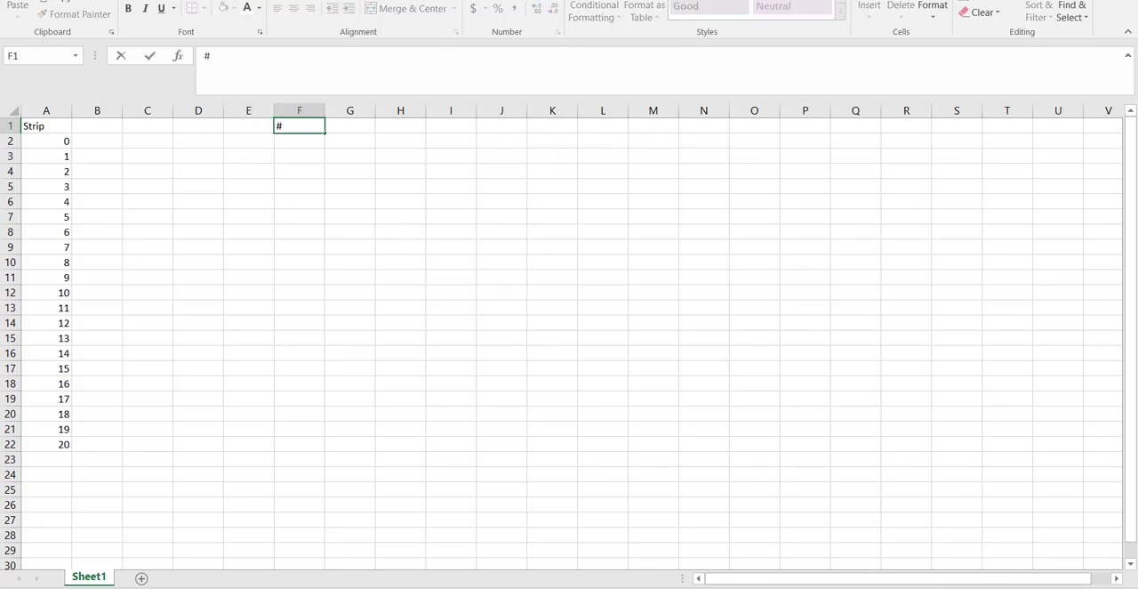
pyautogui.write(' strips')
pyautogui.press('Right')
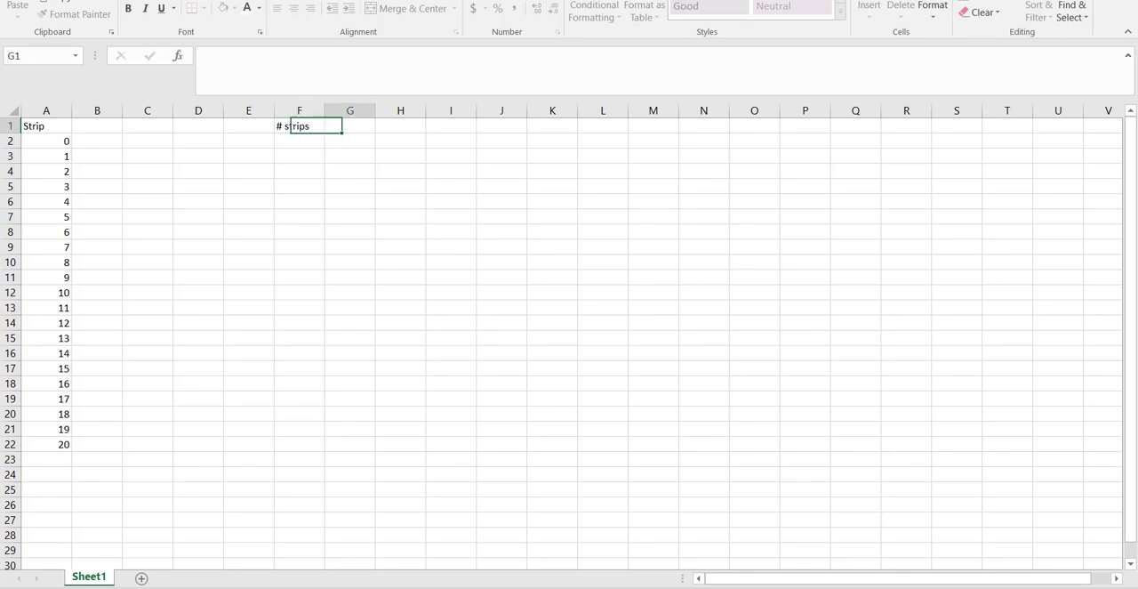
pyautogui.write('20')
pyautogui.press('Right')
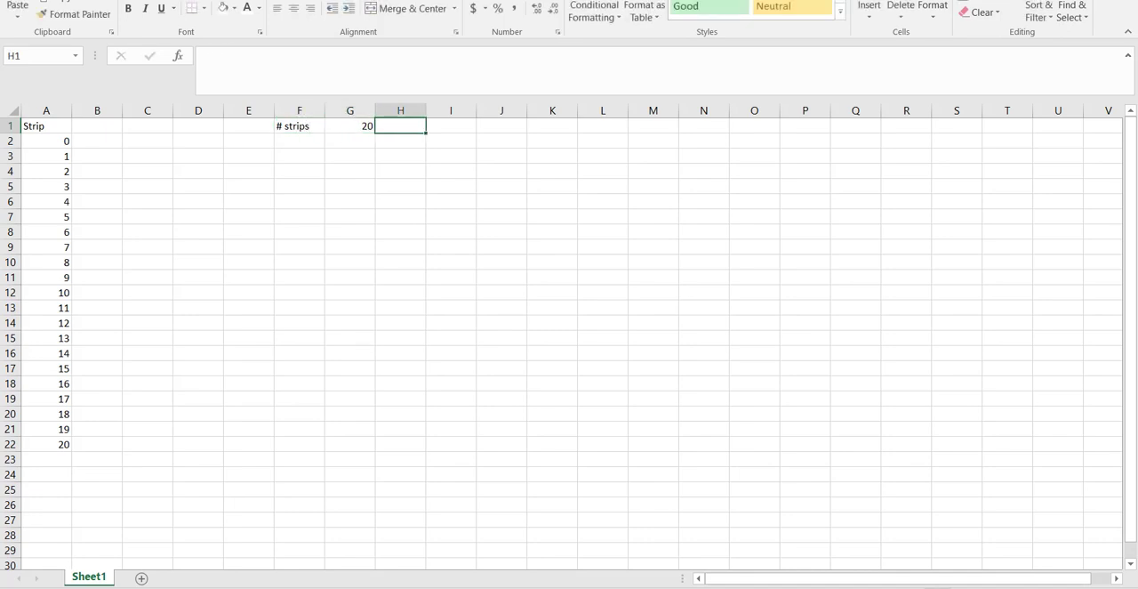
# - Enter the labels Upper Bound in I1 and Lower Bound in I2, with both words capitalised
pyautogui.press('Right')
pyautogui.write('Upper')
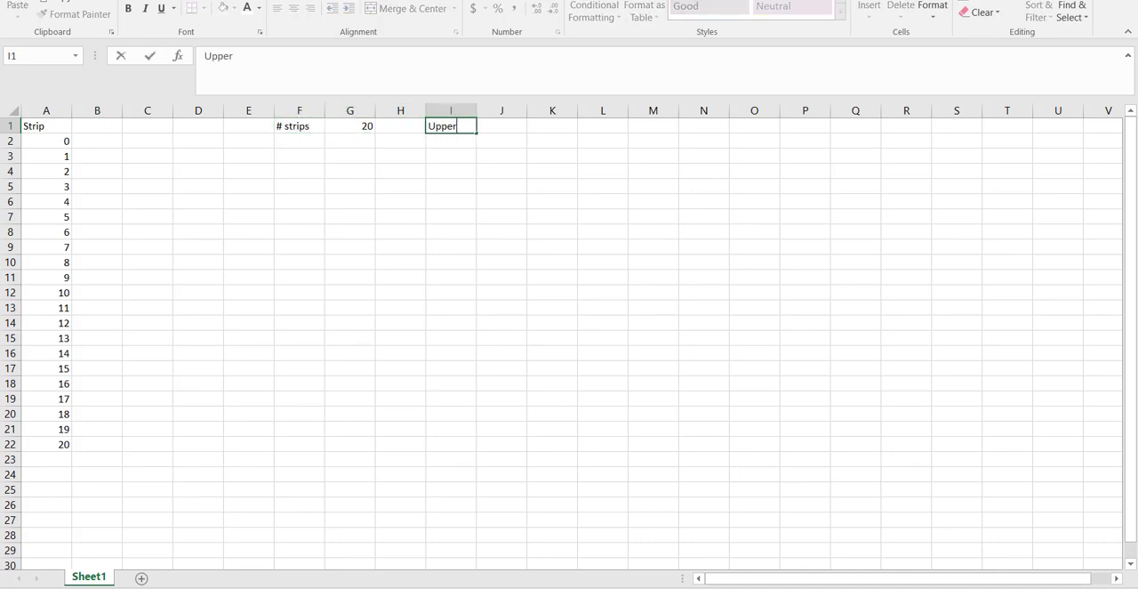
pyautogui.write(' Bound')
pyautogui.press('Return')
pyautogui.write('Lowe')
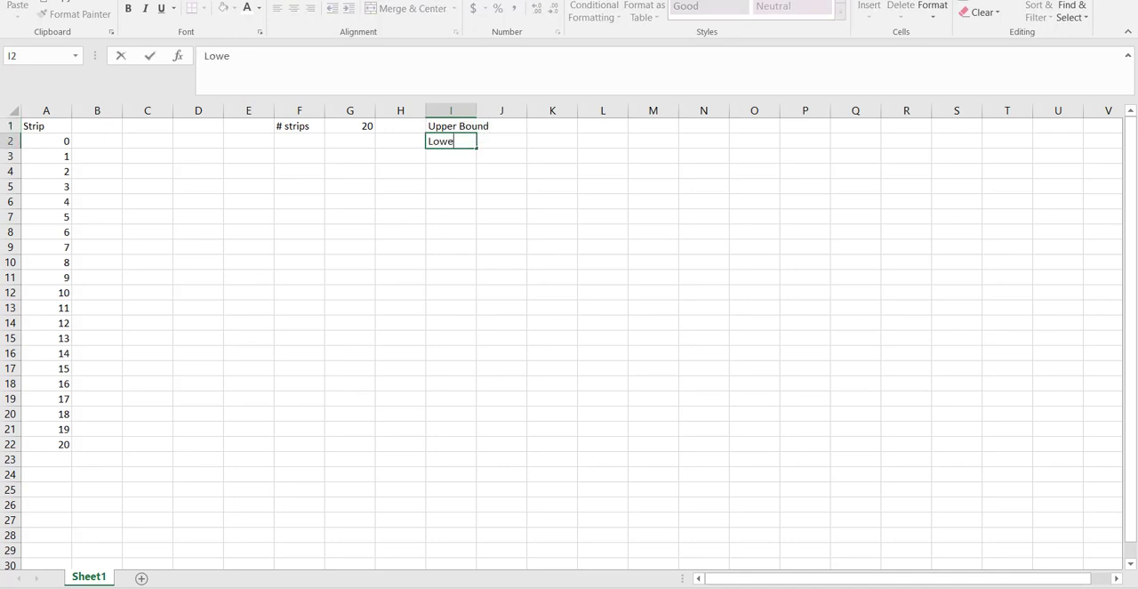
pyautogui.write('r bound')
pyautogui.press('Tab')
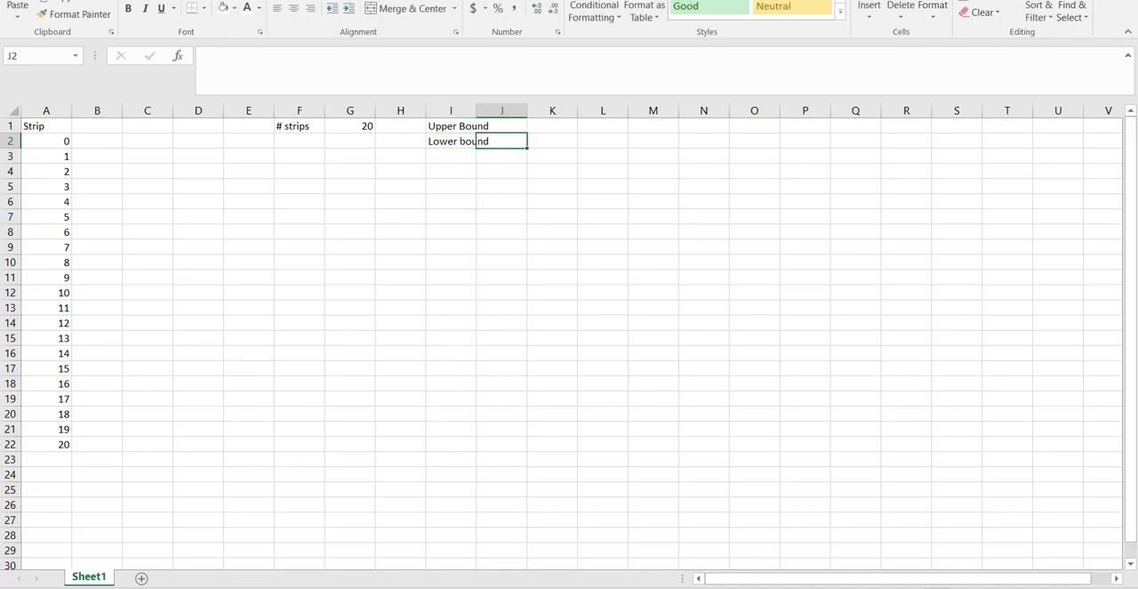
pyautogui.press('Left')
pyautogui.click(236, 56)
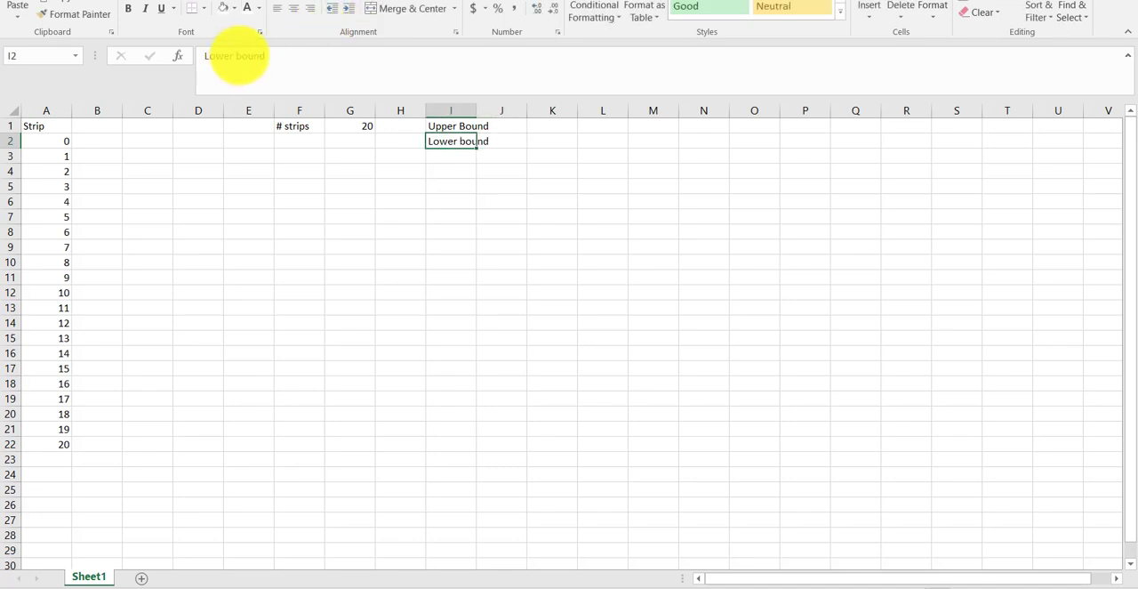
pyautogui.press('BackSpace')
pyautogui.write('B')
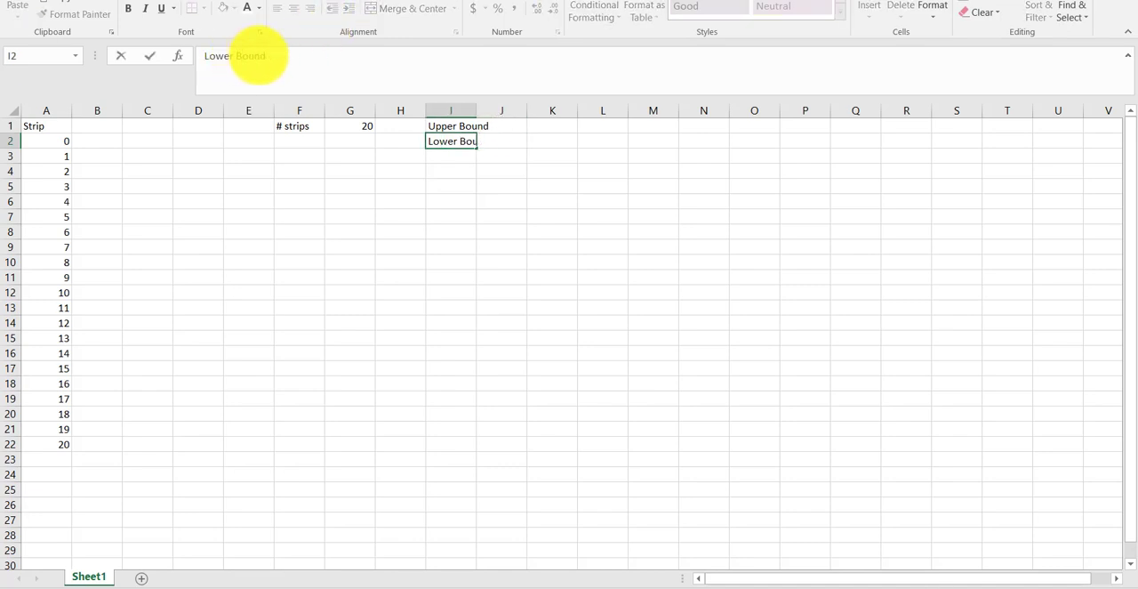
# - Widen column I to fit its labels, and enter the bounds 7 in J1 and 3 in J2
pyautogui.click(471, 111)
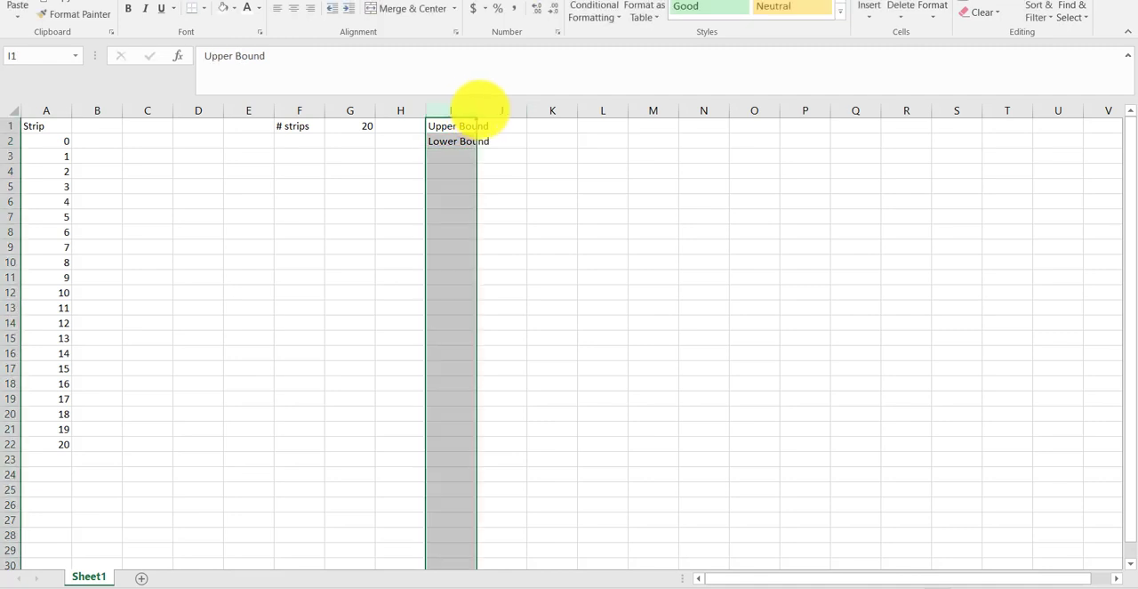
pyautogui.moveTo(477, 111); pyautogui.dragTo(502, 111)
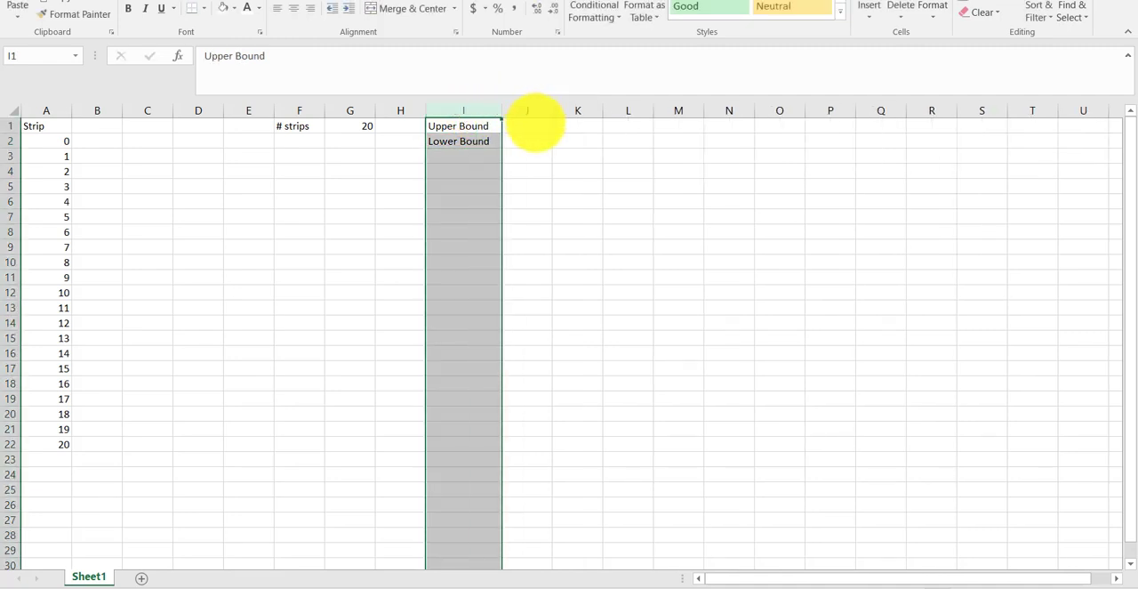
pyautogui.click(534, 125)
pyautogui.write('7')
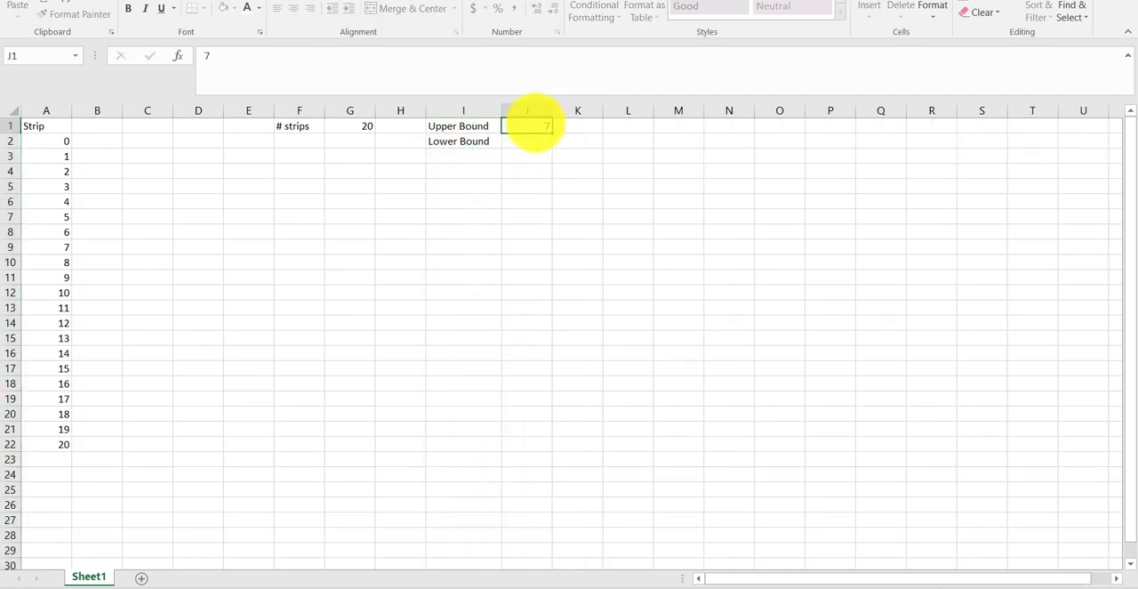
pyautogui.press('Return')
pyautogui.write('3')
# - Enter the strip-width label w in F2, directly below the # strips label
pyautogui.press('Left')
pyautogui.press('Left')
pyautogui.press('Left')
pyautogui.press('Left')
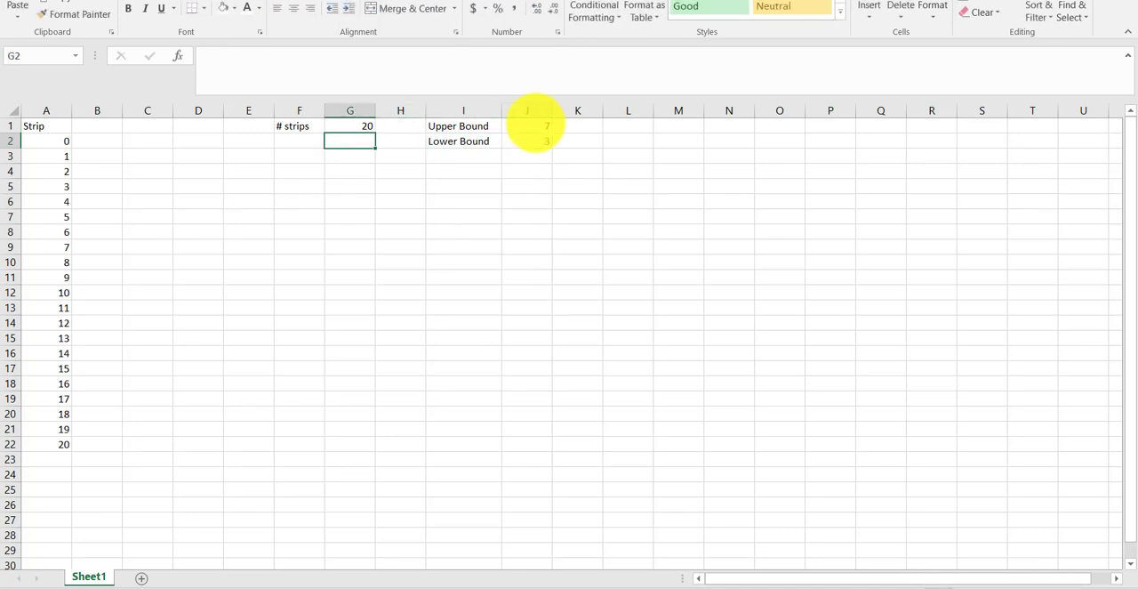
pyautogui.write('w')
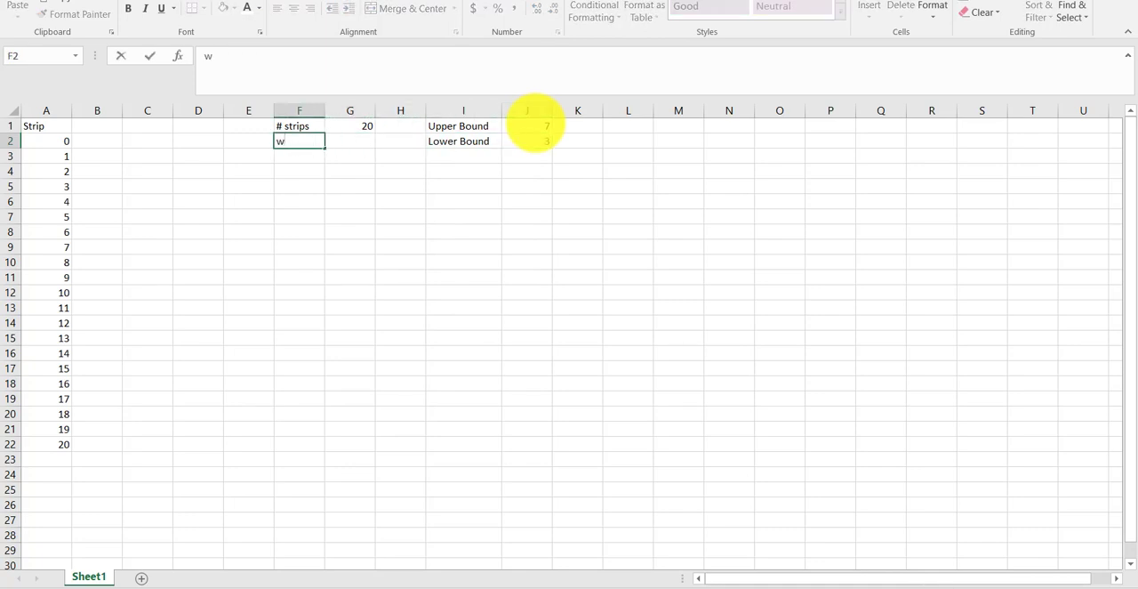
pyautogui.press('Tab')
# - Calculate the strip width in G2 with the formula =(J1-J2)/G1
pyautogui.write('=')
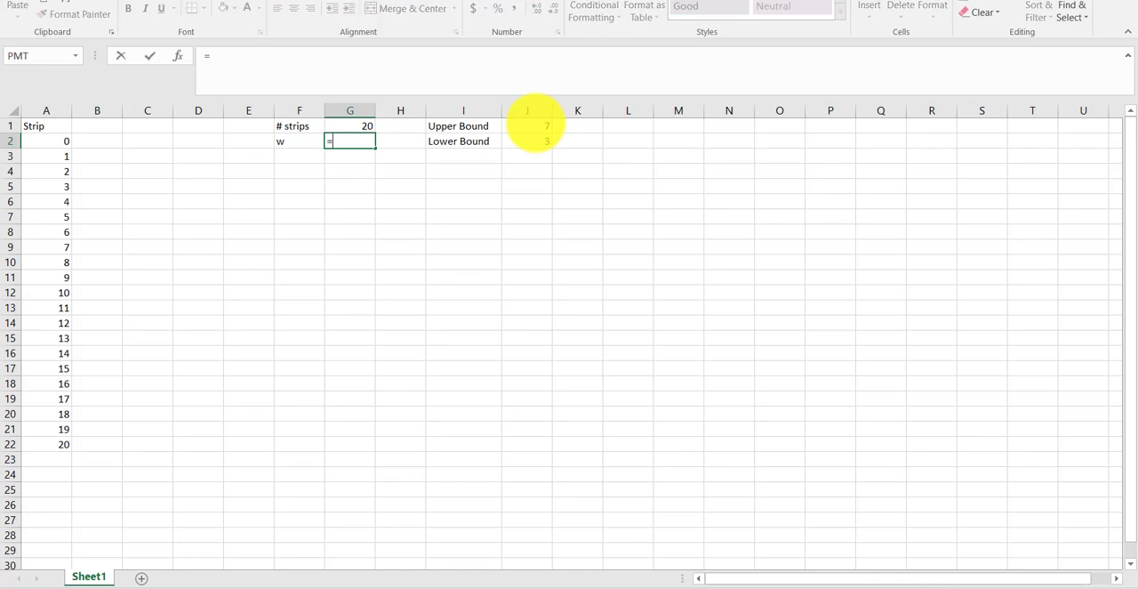
pyautogui.write('(j')
pyautogui.click(535, 125)
pyautogui.write('-j2)')
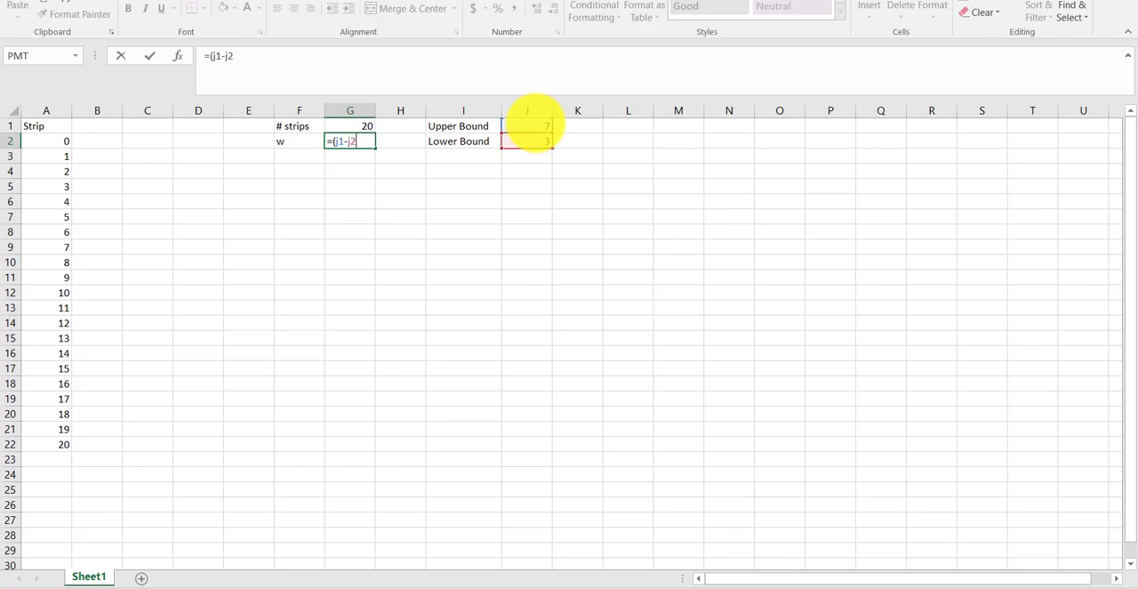
pyautogui.write('2')
pyautogui.press('BackSpace')
pyautogui.write('G1')
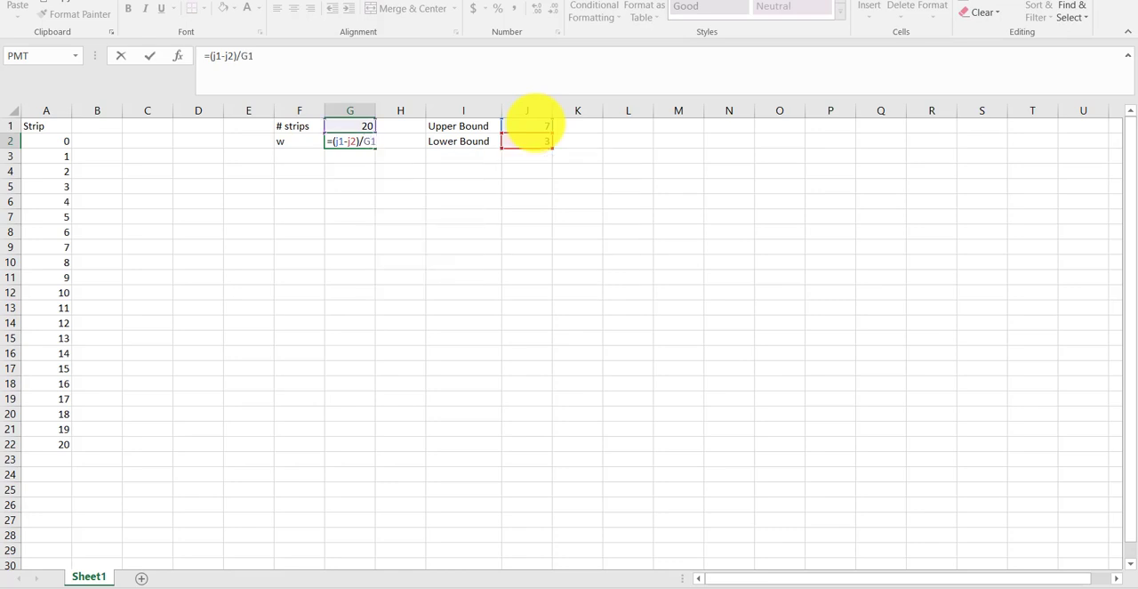
pyautogui.press('Return')
pyautogui.press('Up')
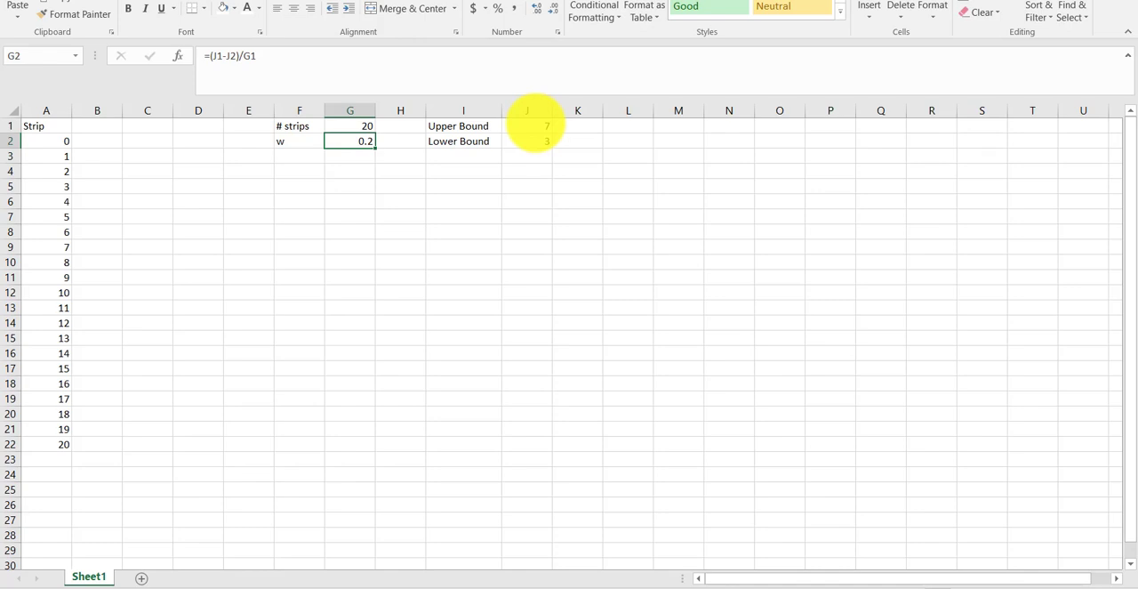
# - Enter the column heading x-values in B1, next to the Strip heading
pyautogui.press('Left')
pyautogui.press('Left')
pyautogui.press('Left')
pyautogui.press('Left')
pyautogui.press('Left')
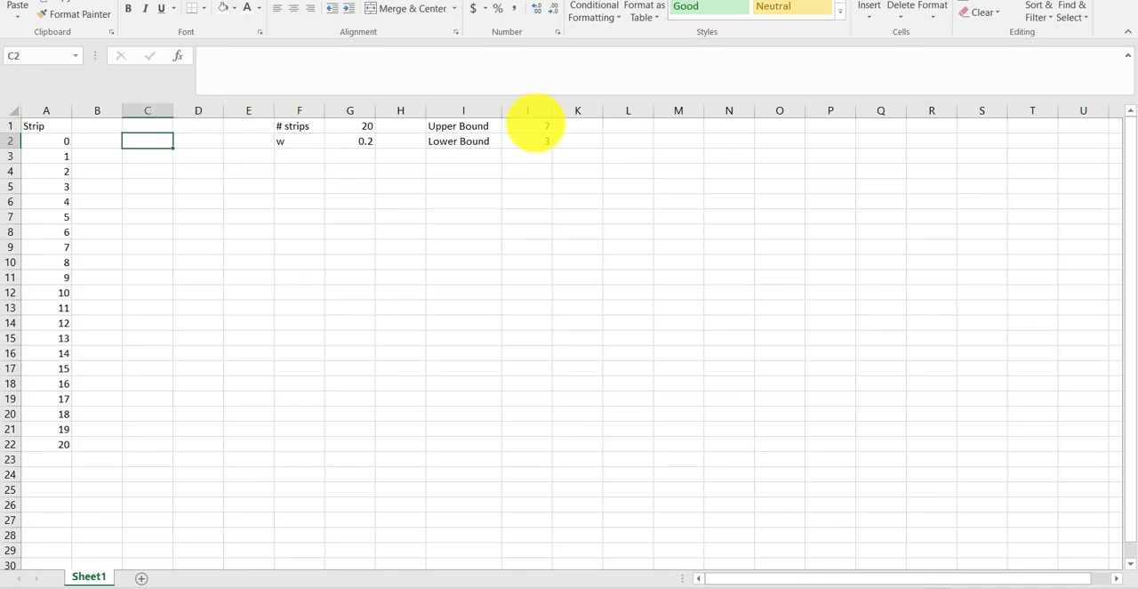
pyautogui.press('Up')
pyautogui.write('x')
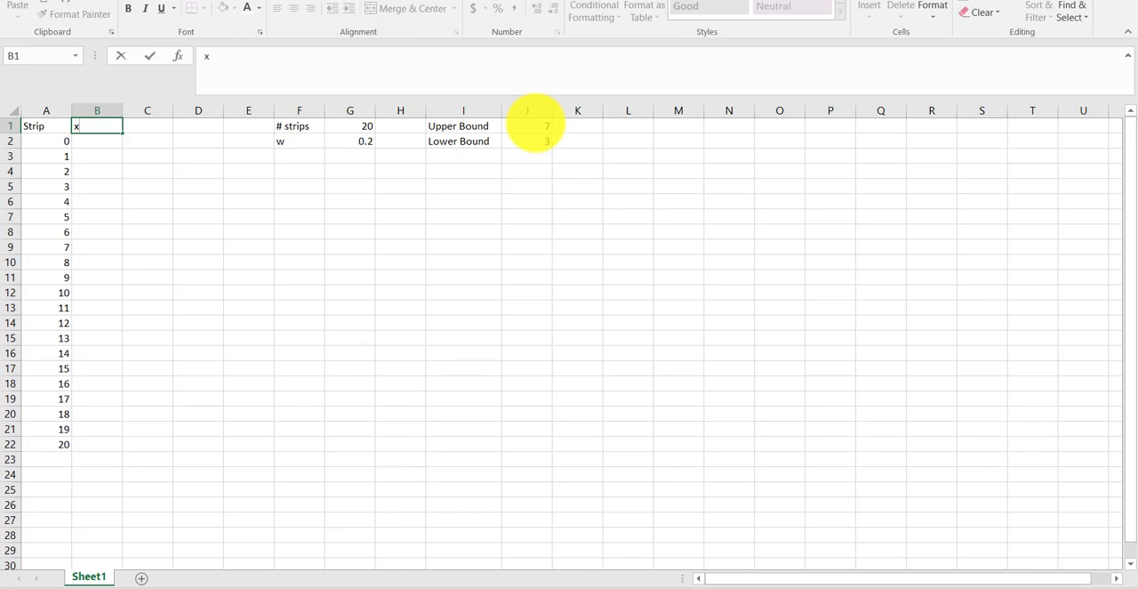
pyautogui.press('Return')
pyautogui.press('Up')
pyautogui.press('F2')
pyautogui.write('-values')
pyautogui.press('Return')
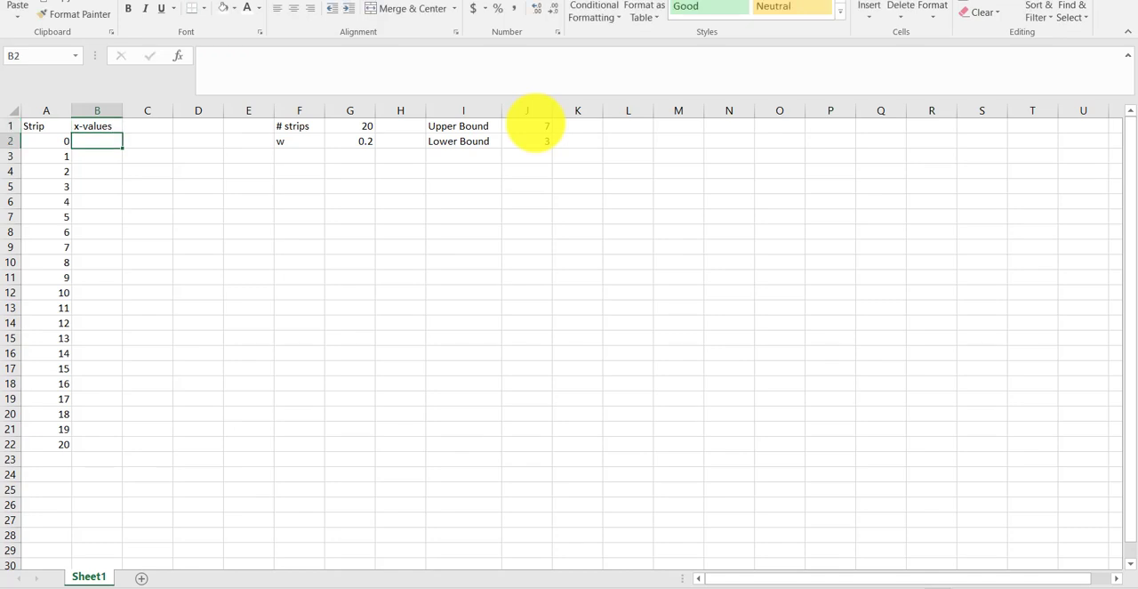
# - Link the first x-value in B2 to the lower bound with the formula =J2
pyautogui.write('=')
pyautogui.press('Right')
pyautogui.press('Right')
pyautogui.press('Right')
pyautogui.press('Right')
pyautogui.press('Right')
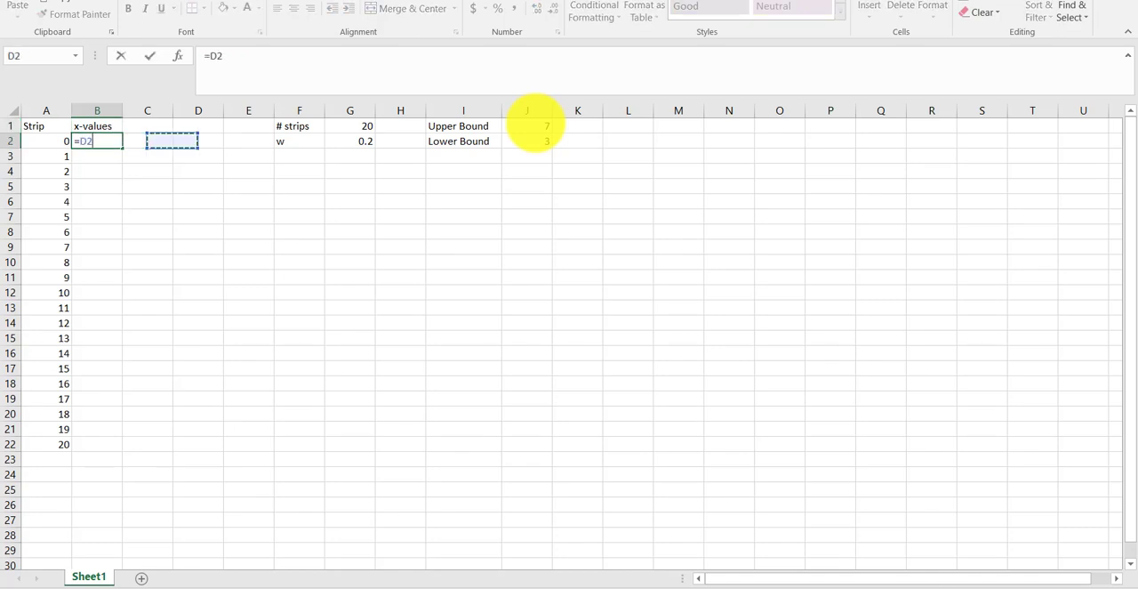
pyautogui.press('Right')
pyautogui.press('Right')
pyautogui.press('Right')
pyautogui.press('Right')
pyautogui.press('Left')
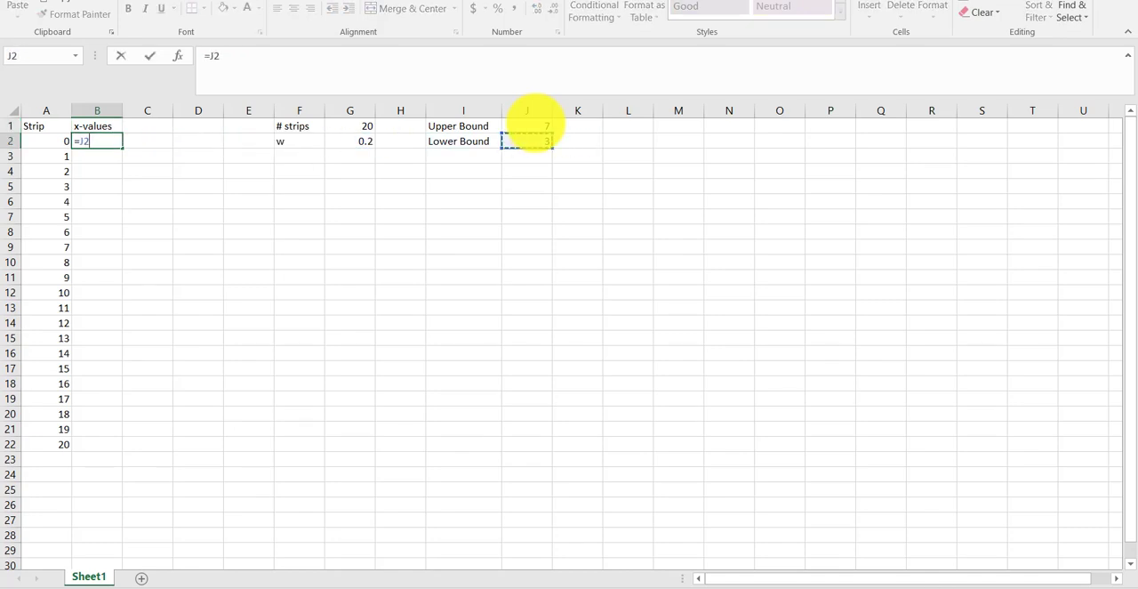
pyautogui.press('Return')
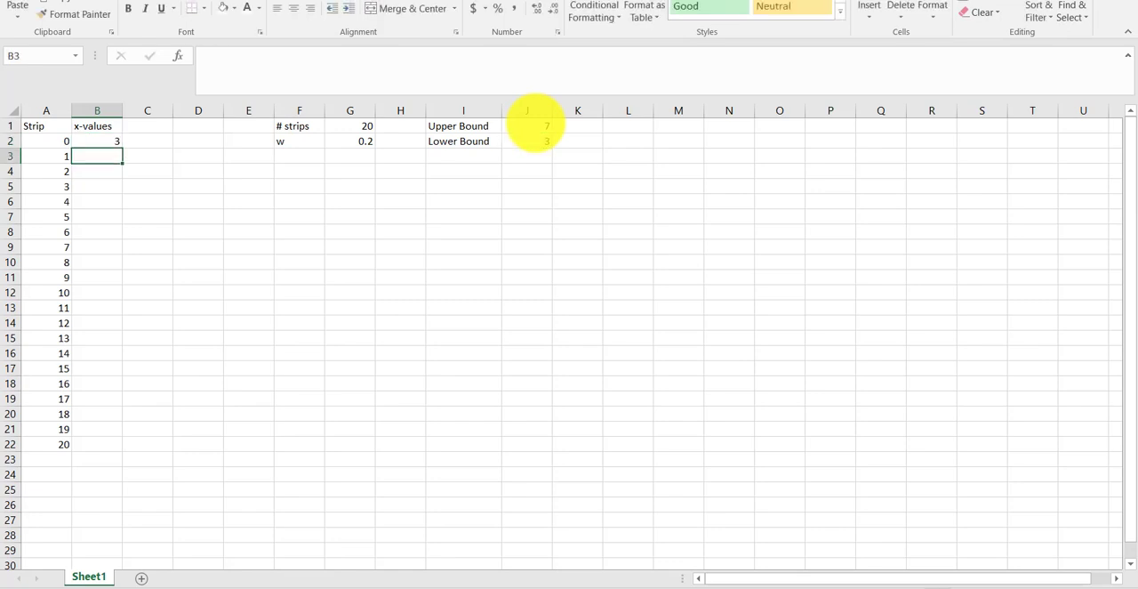
# - Enter the formula =B2+G$2 in B3 to add the strip width, with its row locked, to the previous x-value
pyautogui.write('=')
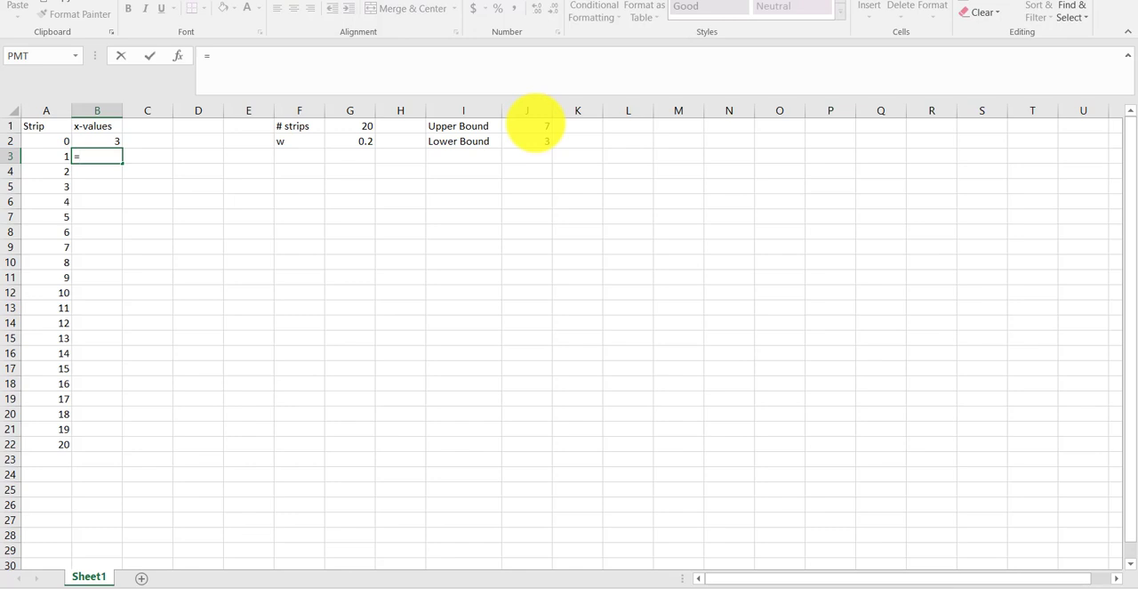
pyautogui.press('Up')
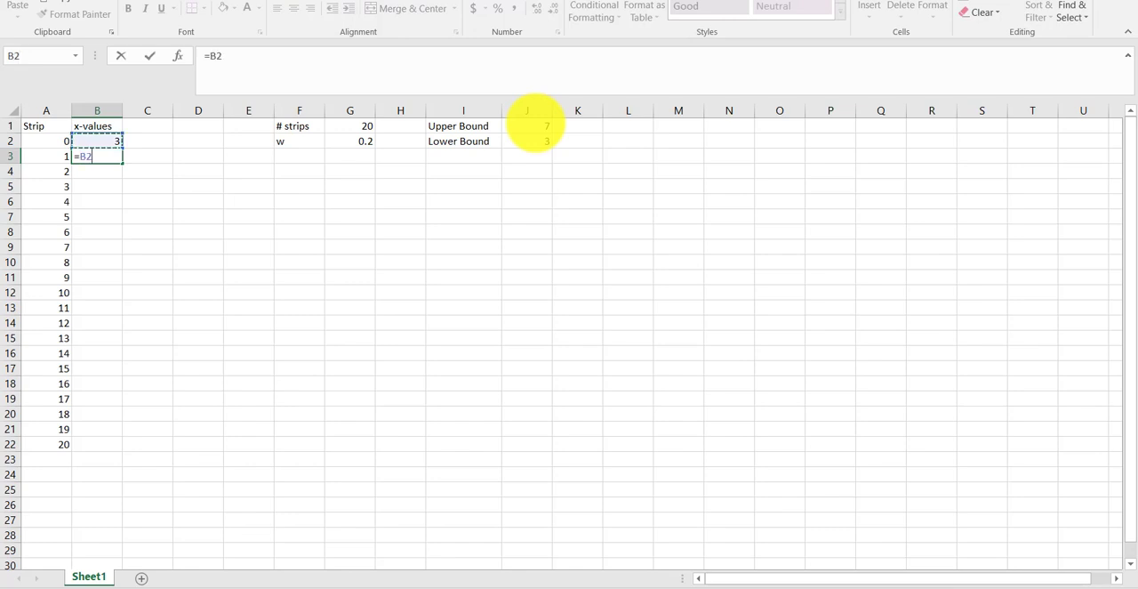
pyautogui.write('+G1')
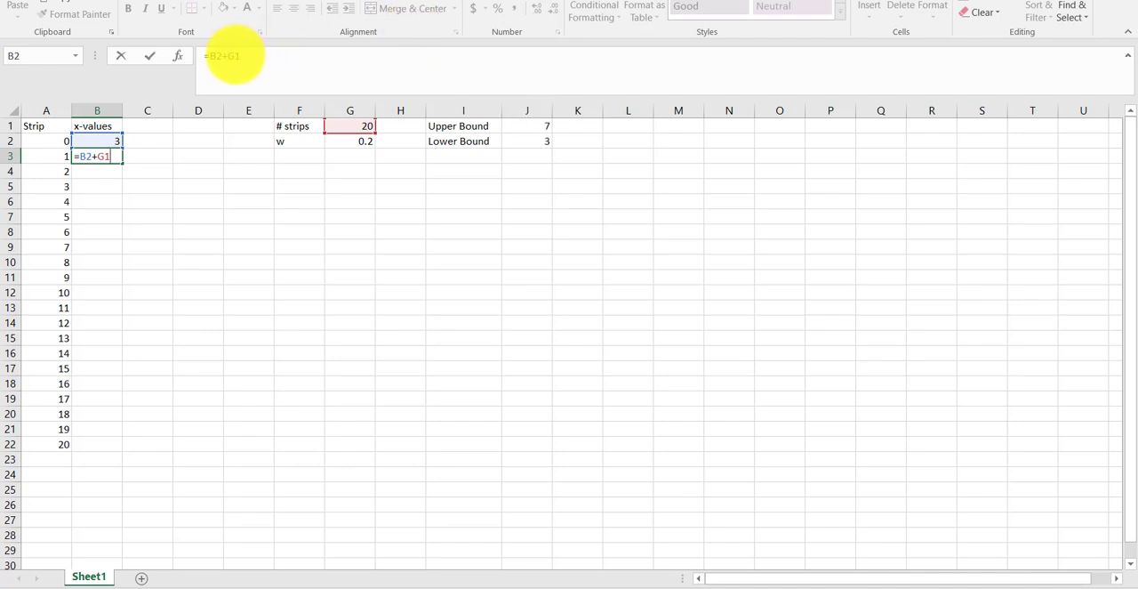
pyautogui.click(234, 55)
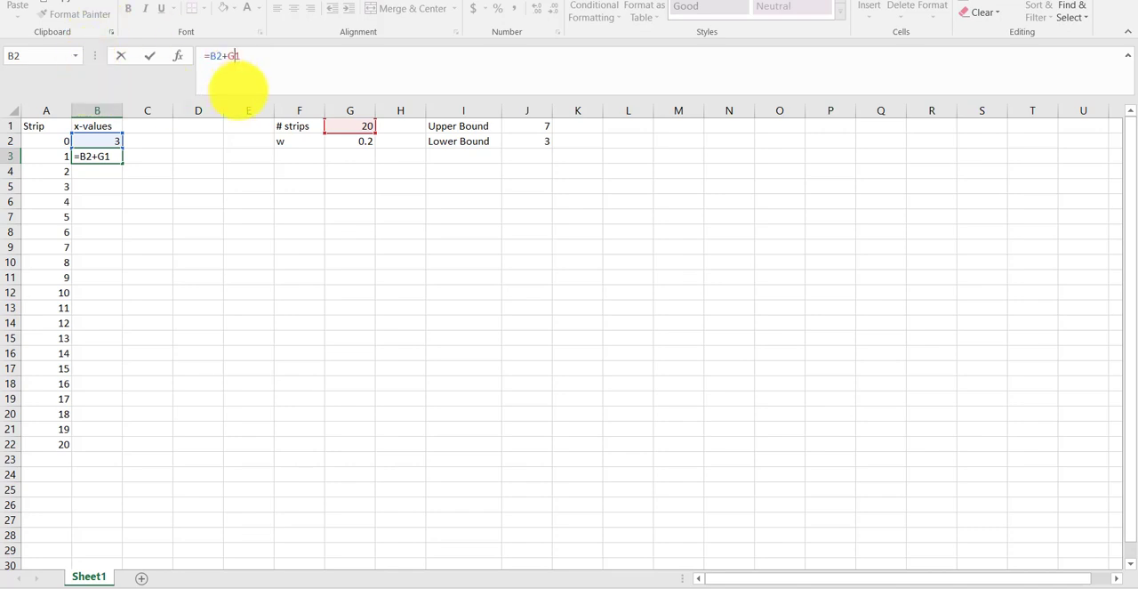
pyautogui.press('BackSpace')
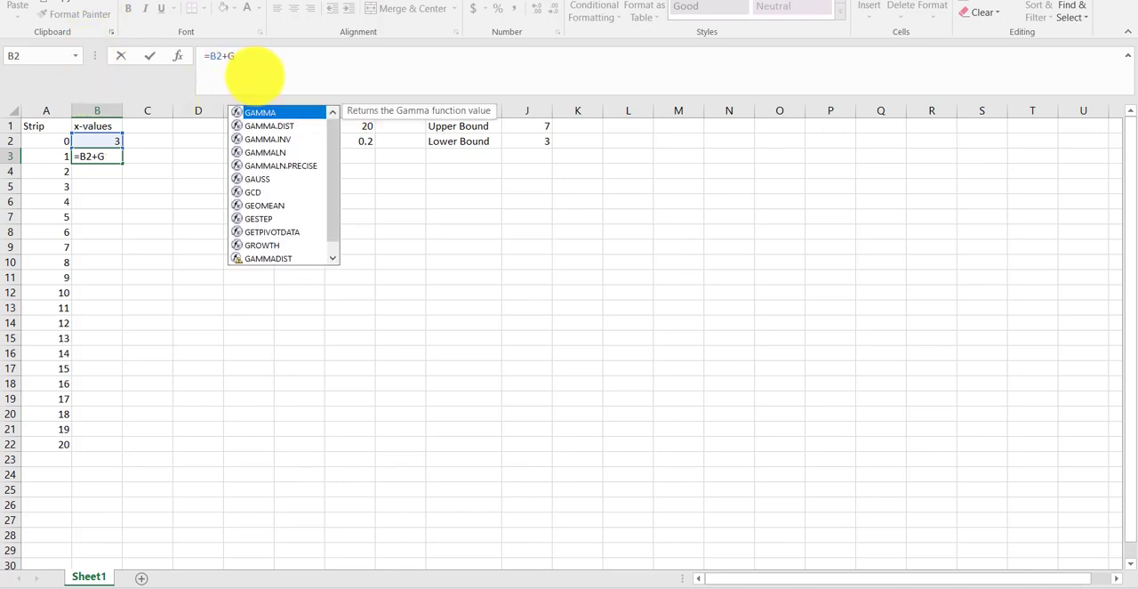
pyautogui.write('$2')
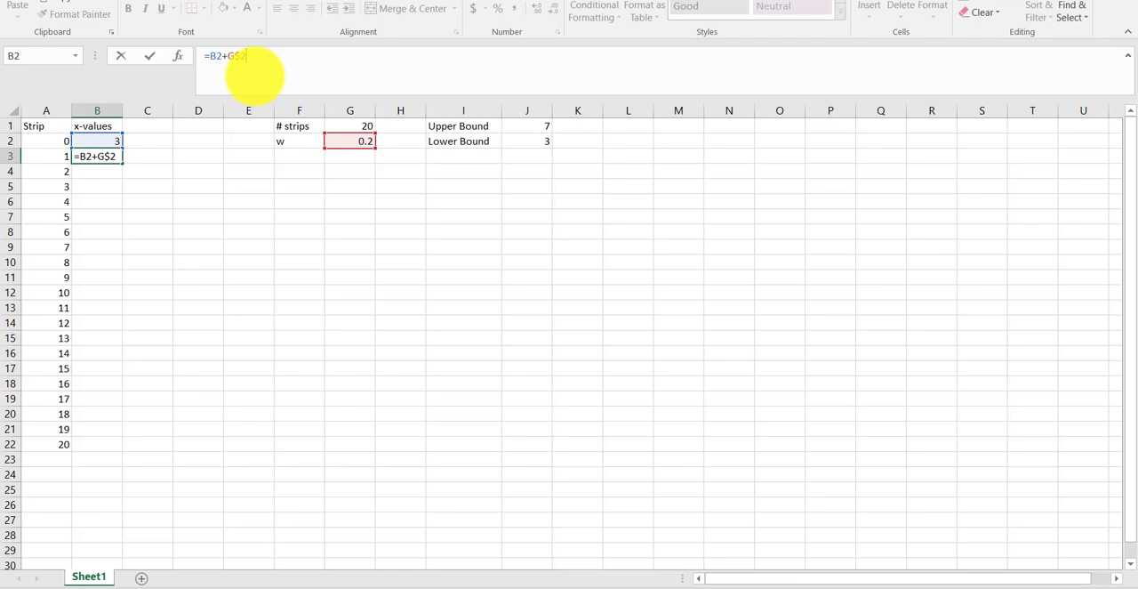
pyautogui.press('Return')
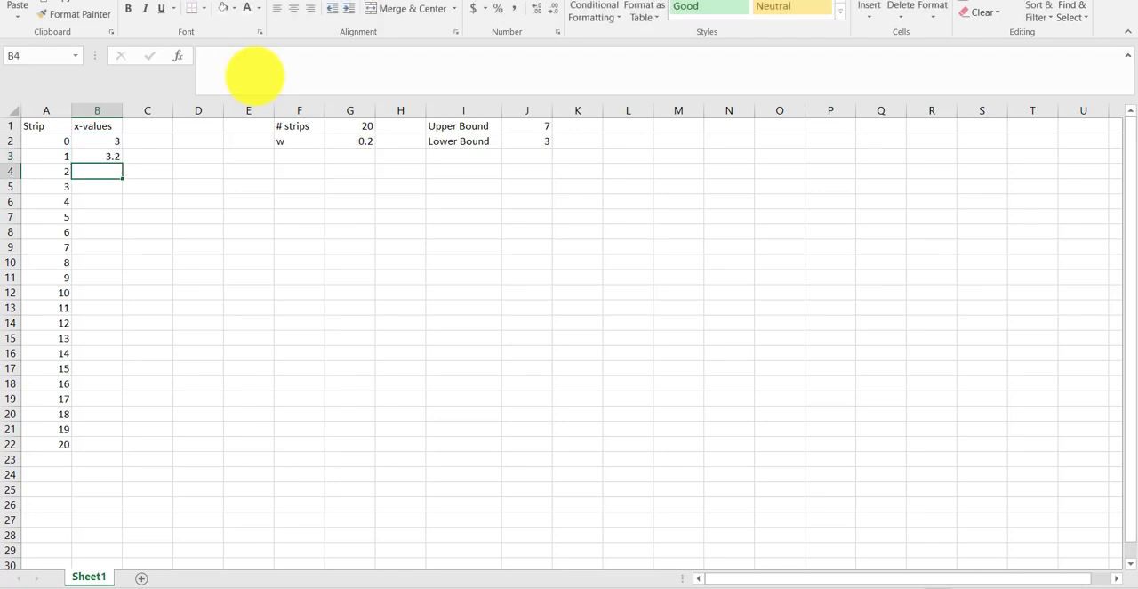
# - Fill the x-value formula from B3 down to B22 and check the formula in the last cell
pyautogui.click(114, 156)
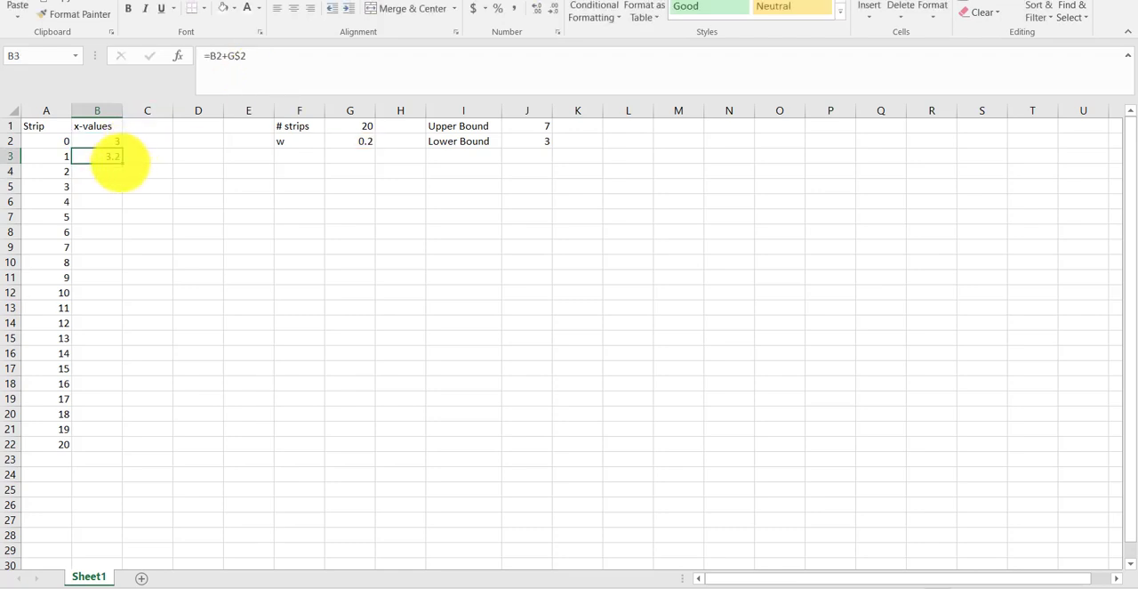
pyautogui.doubleClick(122, 163)
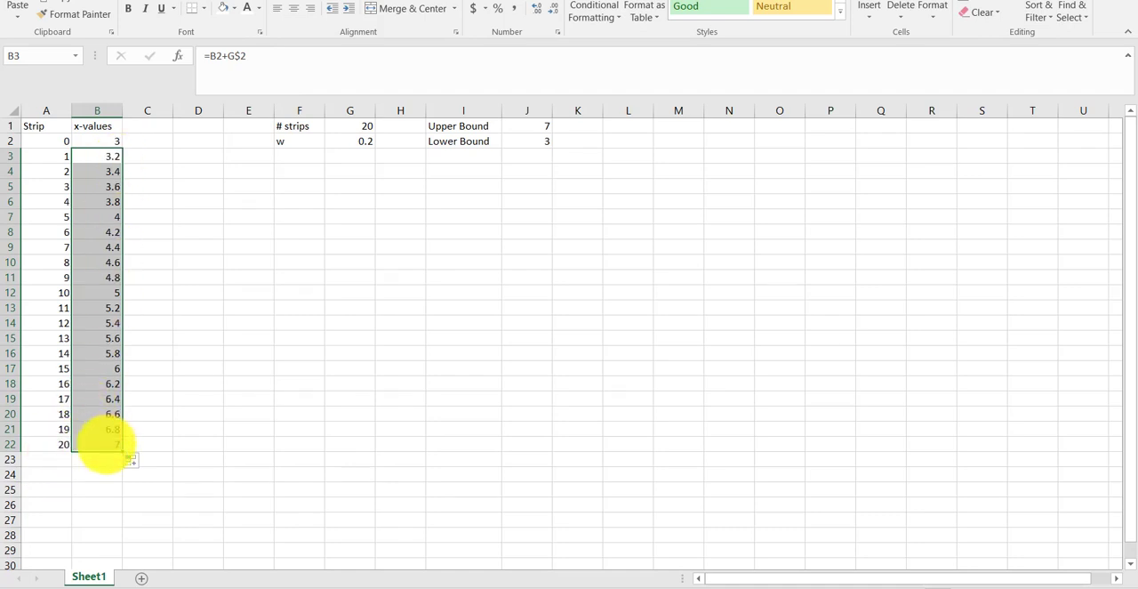
pyautogui.click(105, 443)
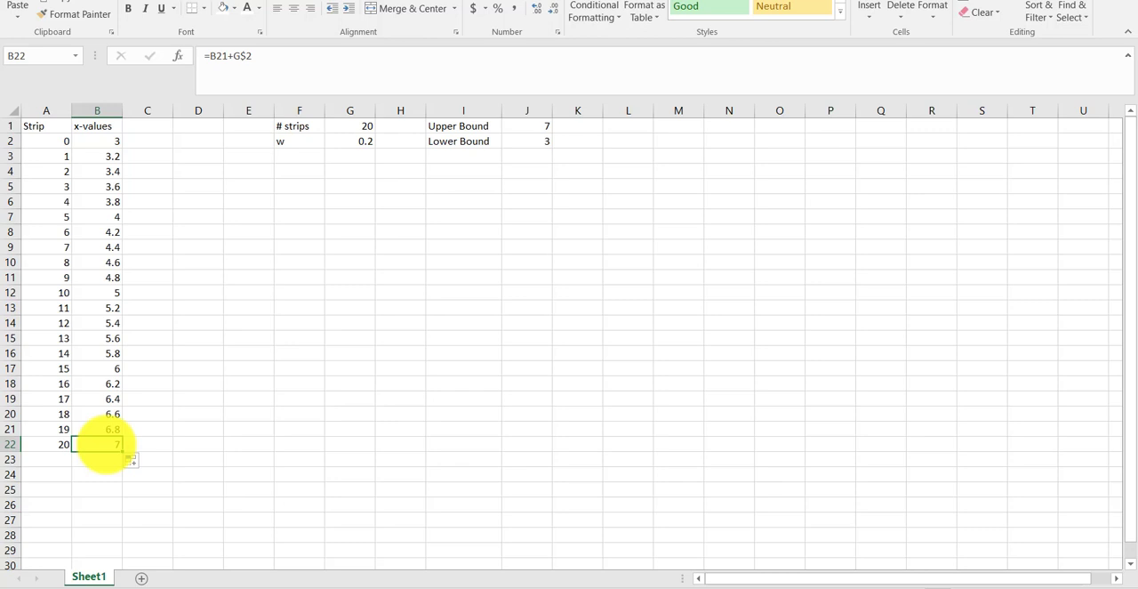
# - Enter the column heading y-values in C1, next to the x-values heading
pyautogui.press('Right')
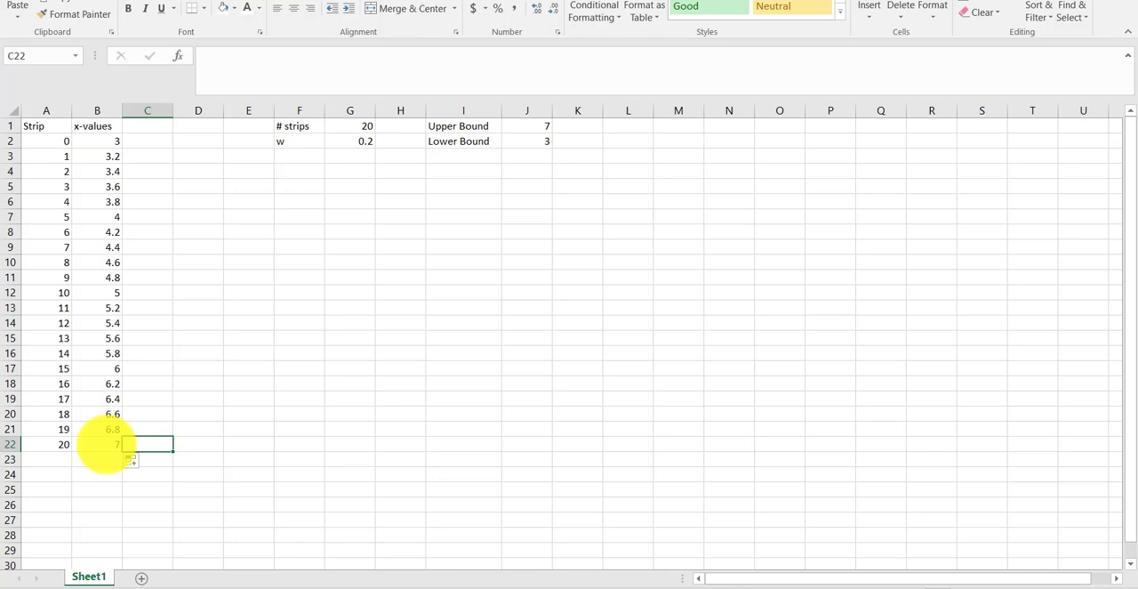
pyautogui.press('Up')
pyautogui.press('Up')
pyautogui.press('Up')
pyautogui.press('Up')
pyautogui.press('Up')
pyautogui.press('Up')
pyautogui.press('Up')
pyautogui.press('Up')
pyautogui.press('Up')
pyautogui.press('Up')
pyautogui.press('Up')
pyautogui.press('Up')
pyautogui.press('Up')
pyautogui.press('Up')
pyautogui.press('Up')
pyautogui.press('Up')
pyautogui.press('Up')
pyautogui.press('Up')
pyautogui.press('Up')
pyautogui.press('Up')
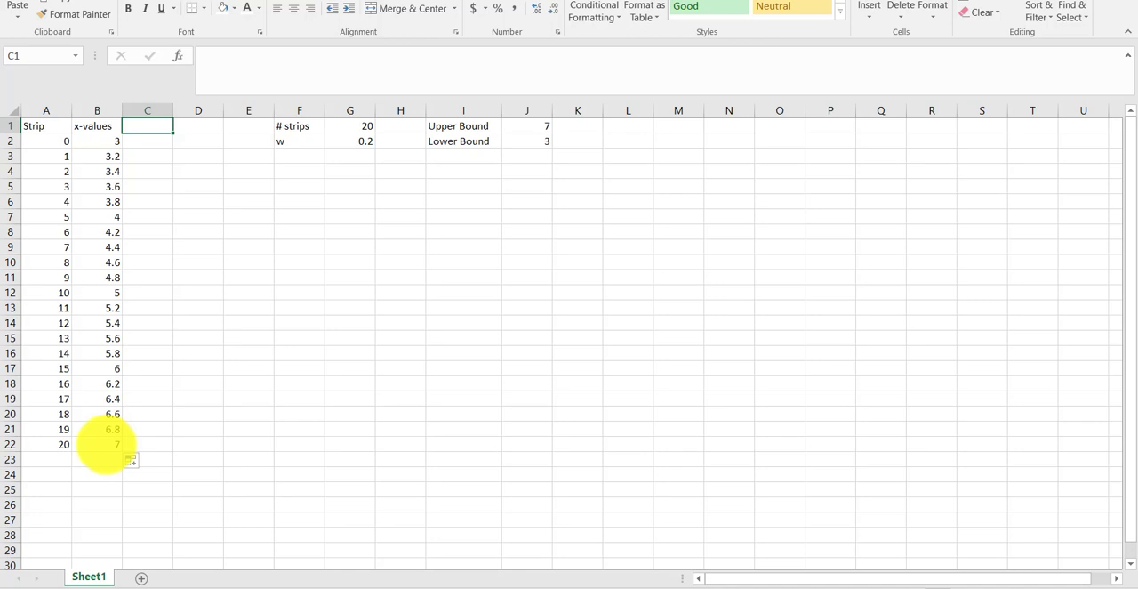
pyautogui.write('y-val')
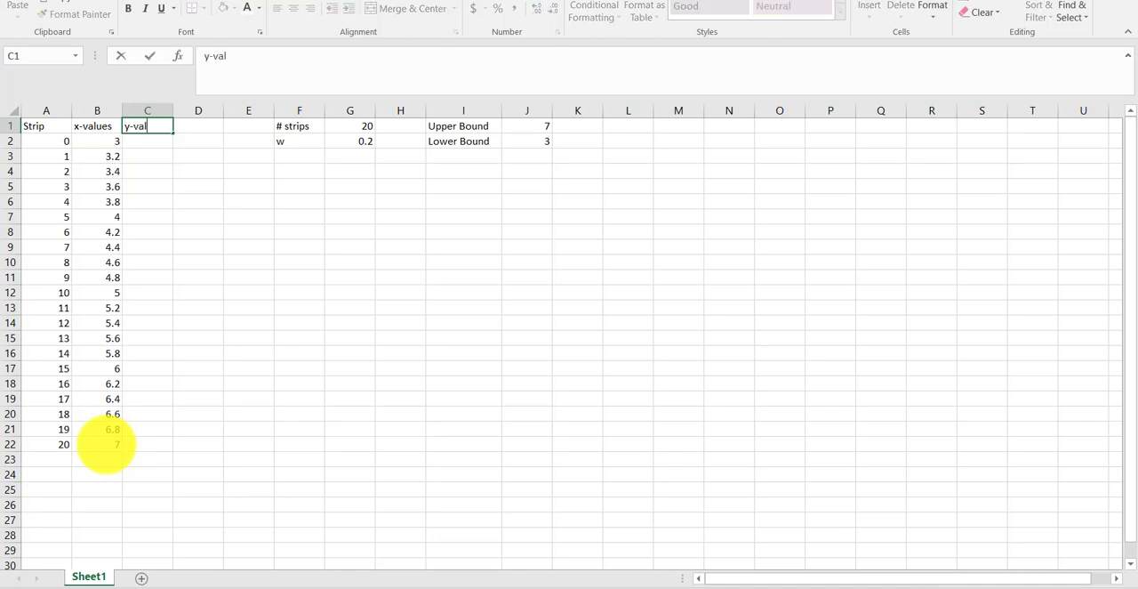
pyautogui.write('ues')
pyautogui.hotkey('ctrl', 'Return')
pyautogui.press('Down')
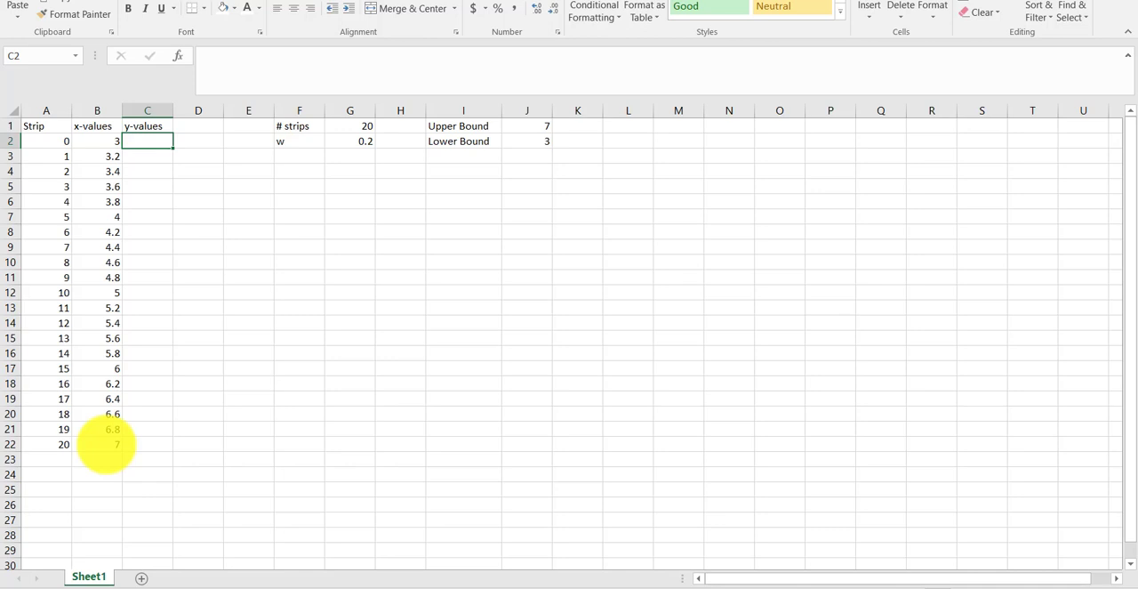
# - Calculate the first y-value in C2 with the formula =EXP(B2)+1
pyautogui.write('=')
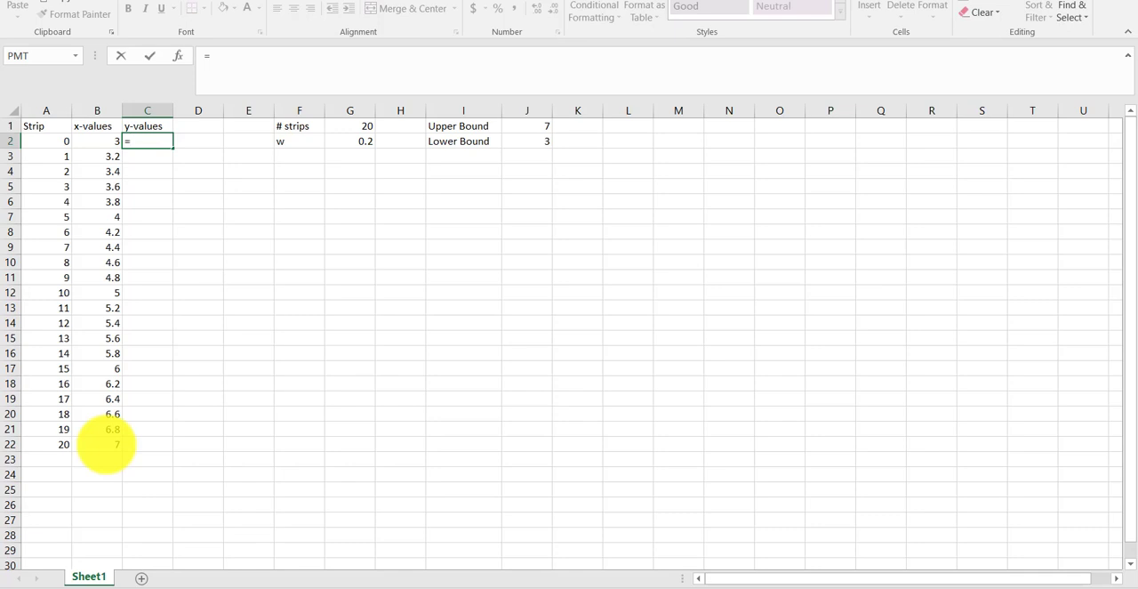
pyautogui.write('exp')
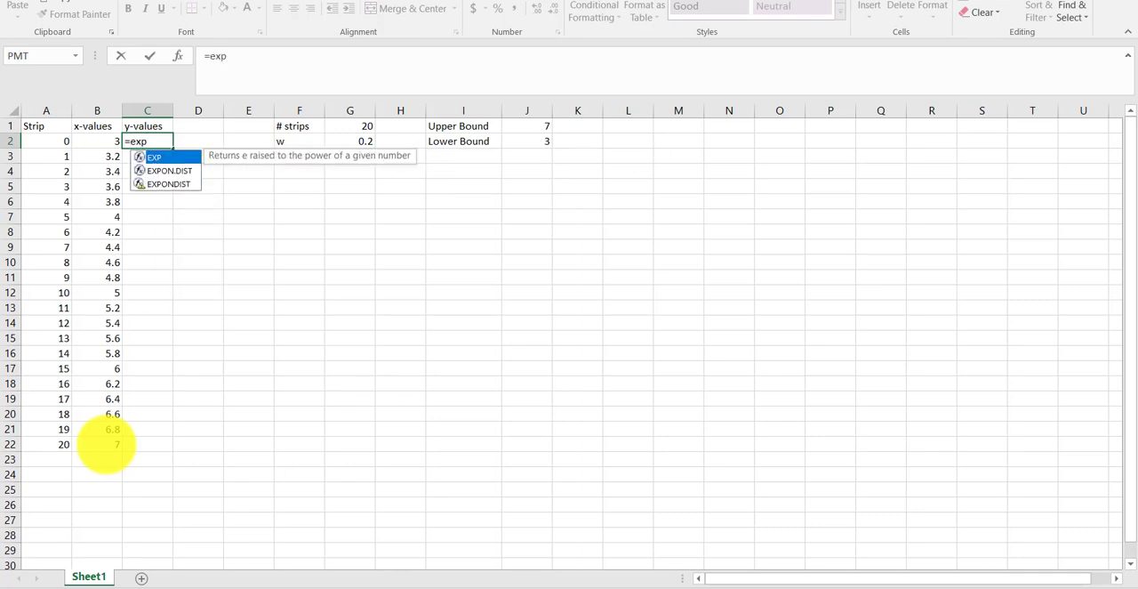
pyautogui.write('(')
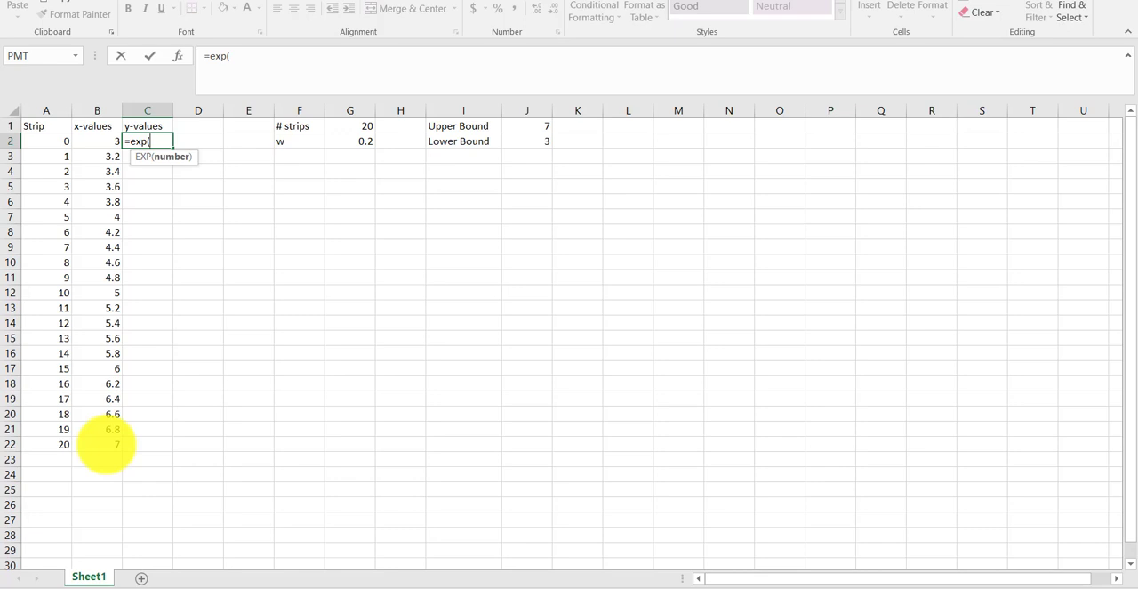
pyautogui.write('B2)')
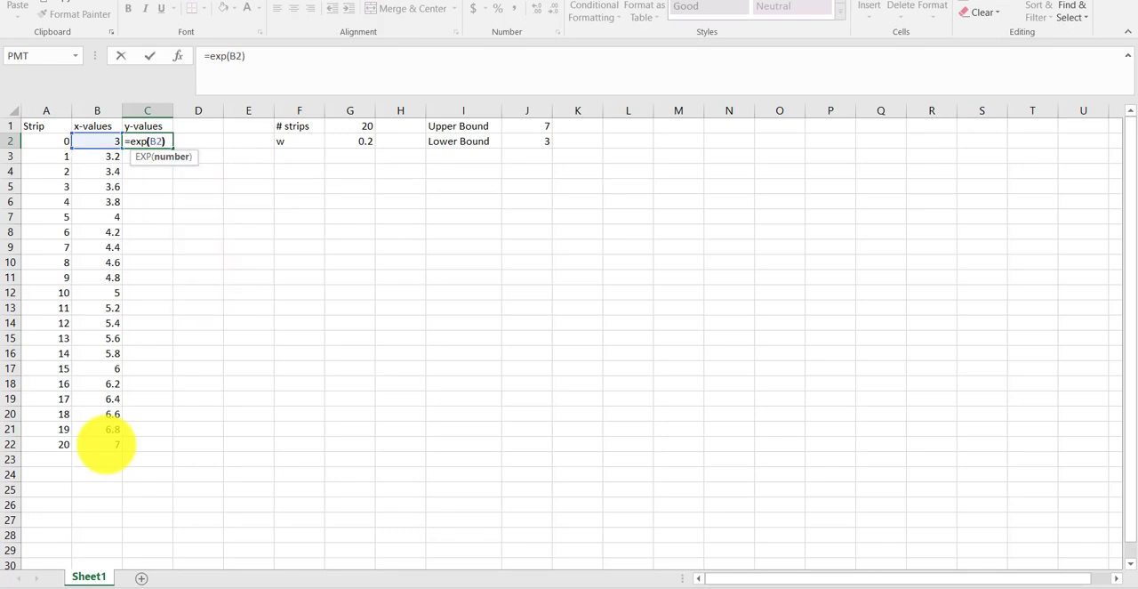
pyautogui.write('+1')
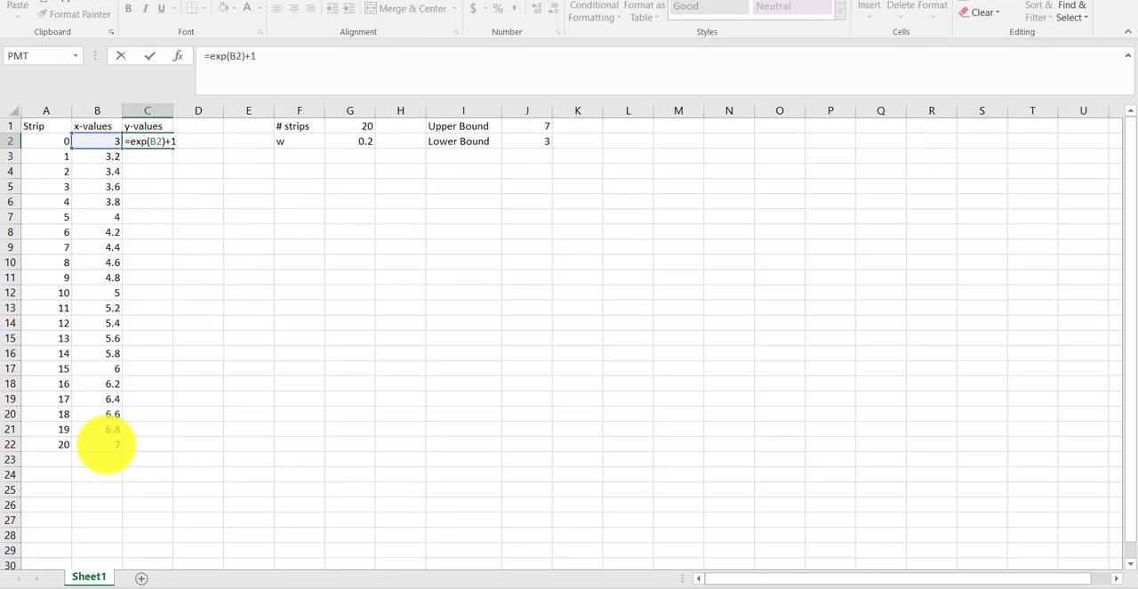
pyautogui.press('Return')
pyautogui.press('Up')
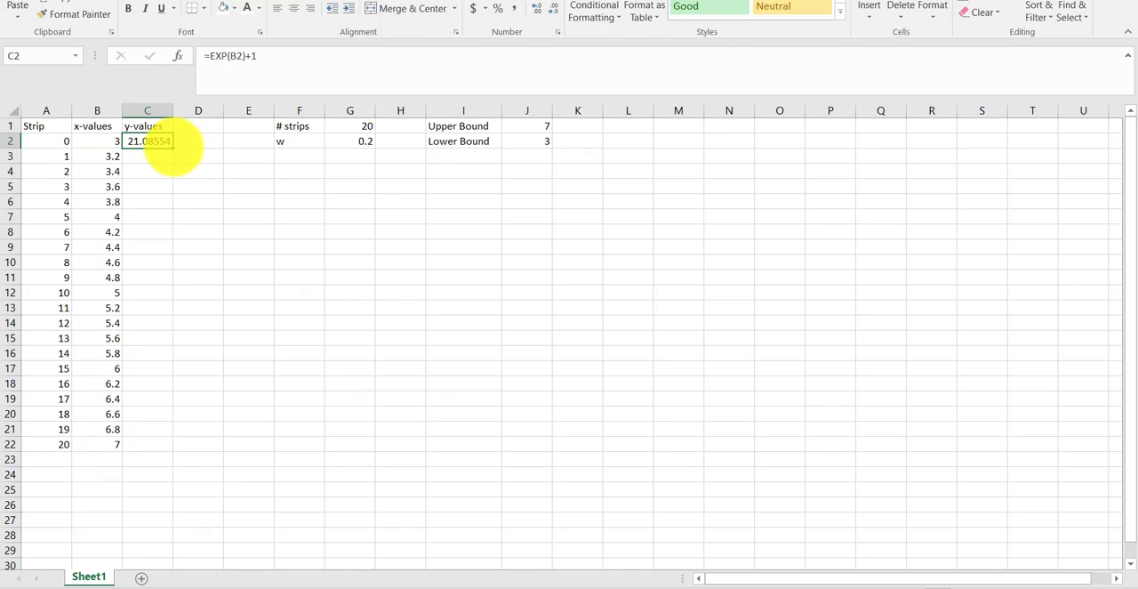
# - Fill the y-value formula from C2 down to C22 and check the formula in the last cell
pyautogui.doubleClick(173, 148)
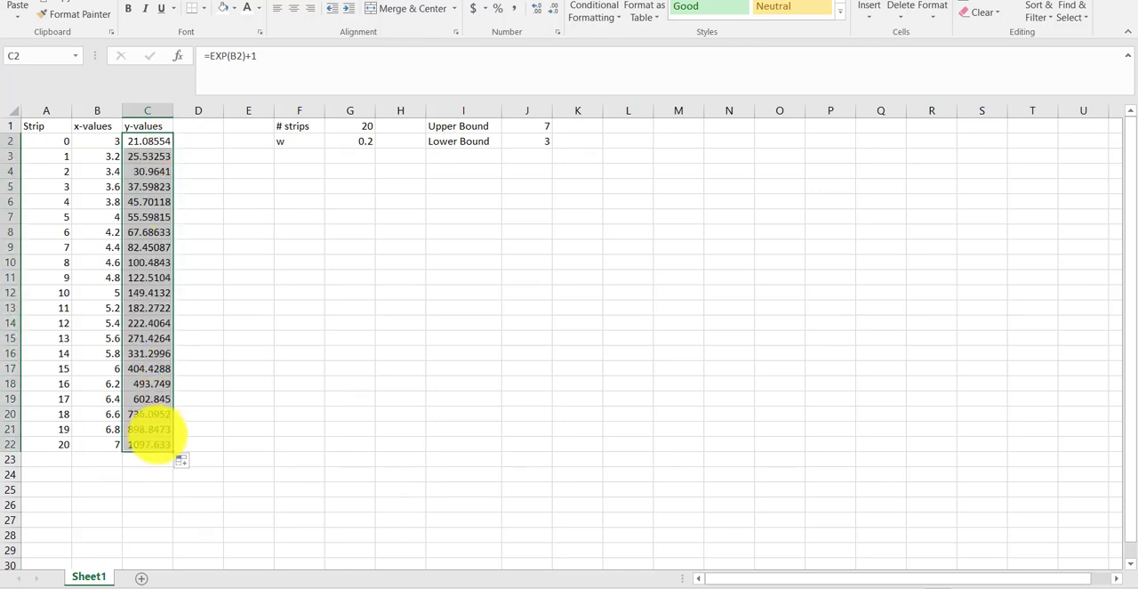
pyautogui.click(150, 442)
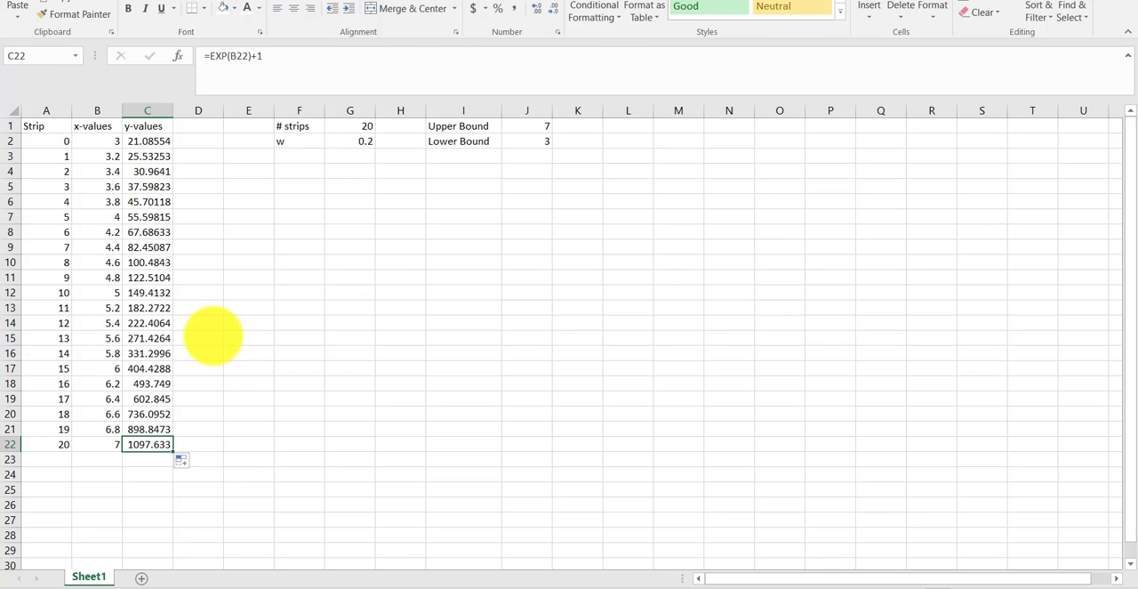
pyautogui.press('Right')
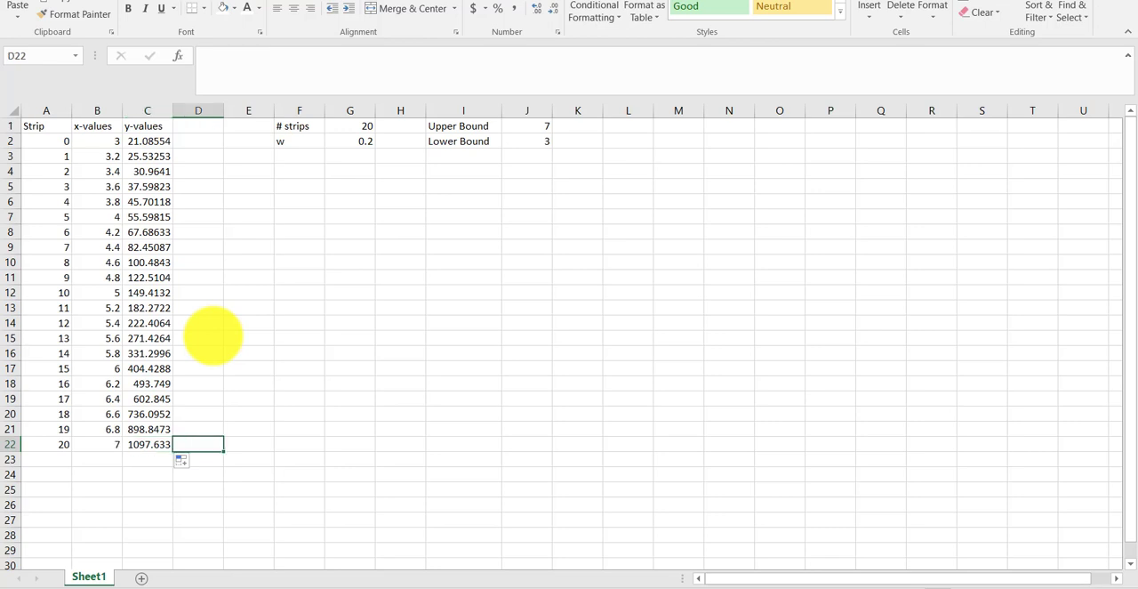
pyautogui.press('Up')
pyautogui.press('Up')
pyautogui.press('Up')
pyautogui.press('Up')
pyautogui.press('Up')
pyautogui.press('Up')
pyautogui.press('Up')
pyautogui.press('Up')
pyautogui.press('Up')
pyautogui.press('Up')
pyautogui.press('Up')
pyautogui.press('Up')
pyautogui.press('Up')
pyautogui.press('Up')
pyautogui.press('Up')
pyautogui.press('Up')
pyautogui.press('Up')
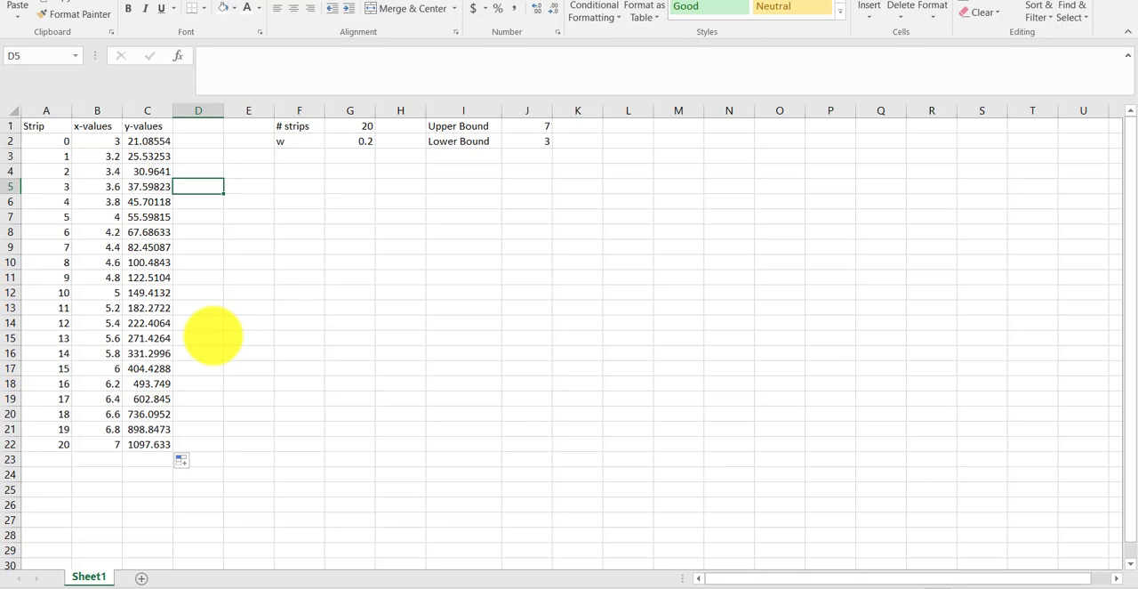
pyautogui.press('Up')
pyautogui.press('Up')
pyautogui.press('Up')
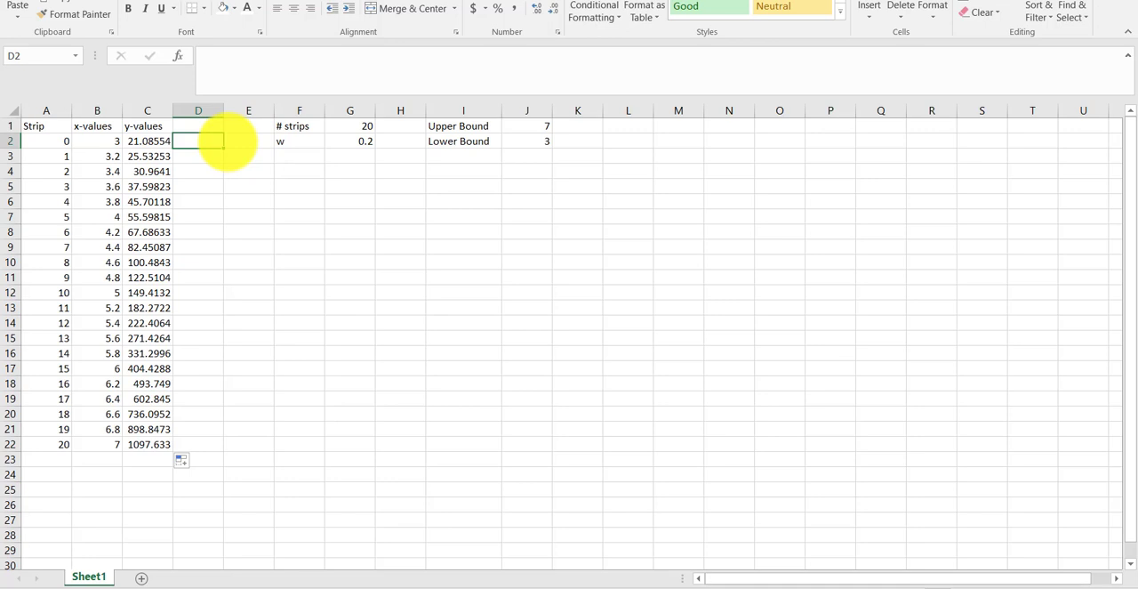
pyautogui.press('Down')
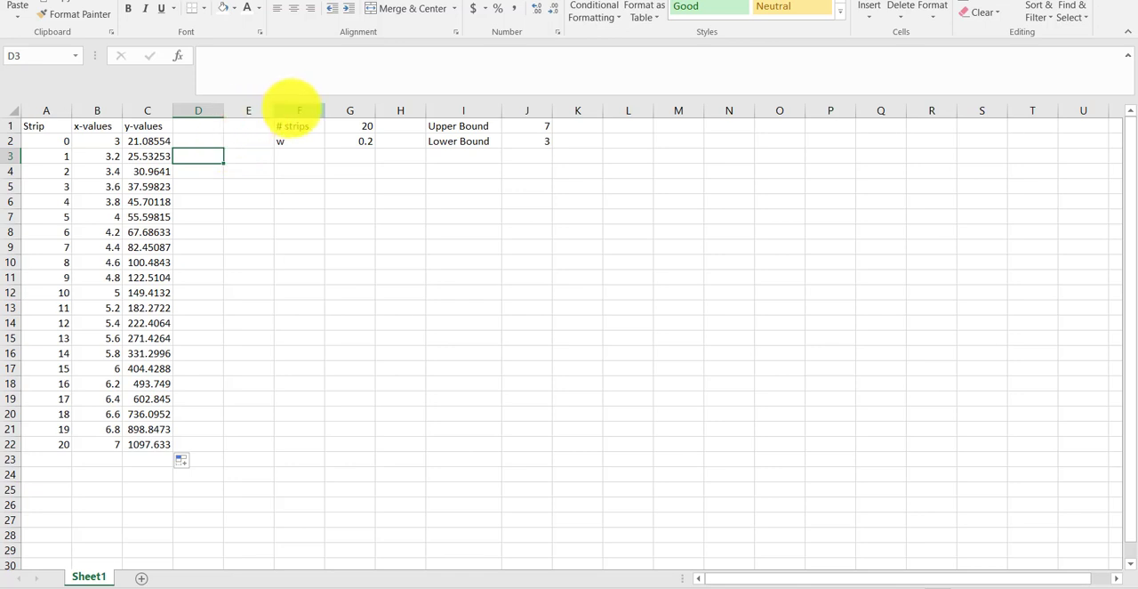
# - Insert two empty columns before the # strips column to make room for extra calculations
pyautogui.rightClick(293, 110)
pyautogui.click(328, 217)
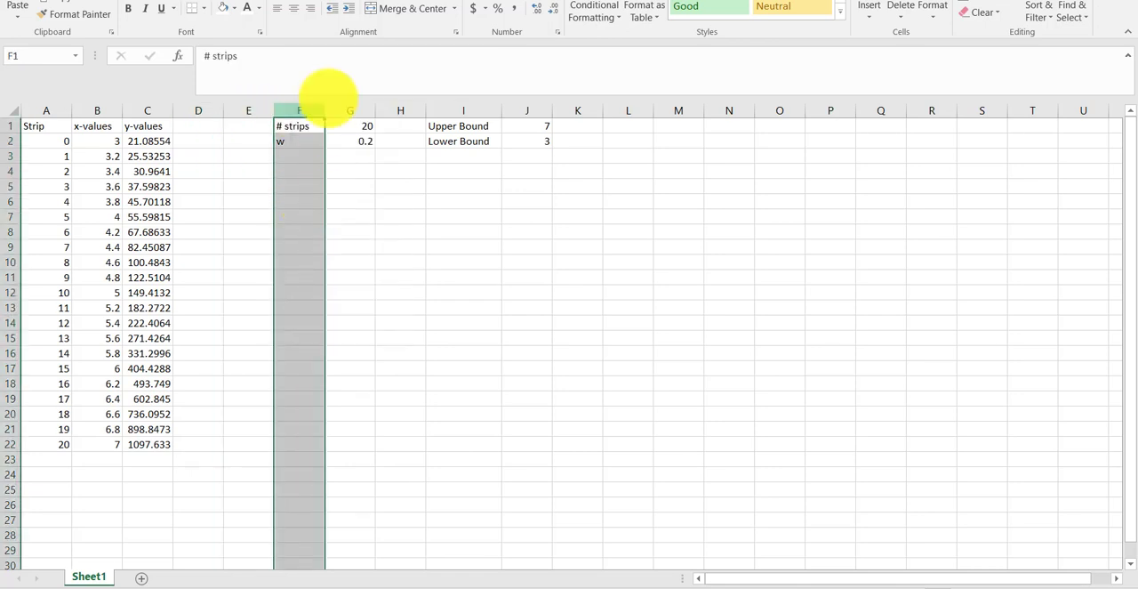
pyautogui.rightClick(305, 106)
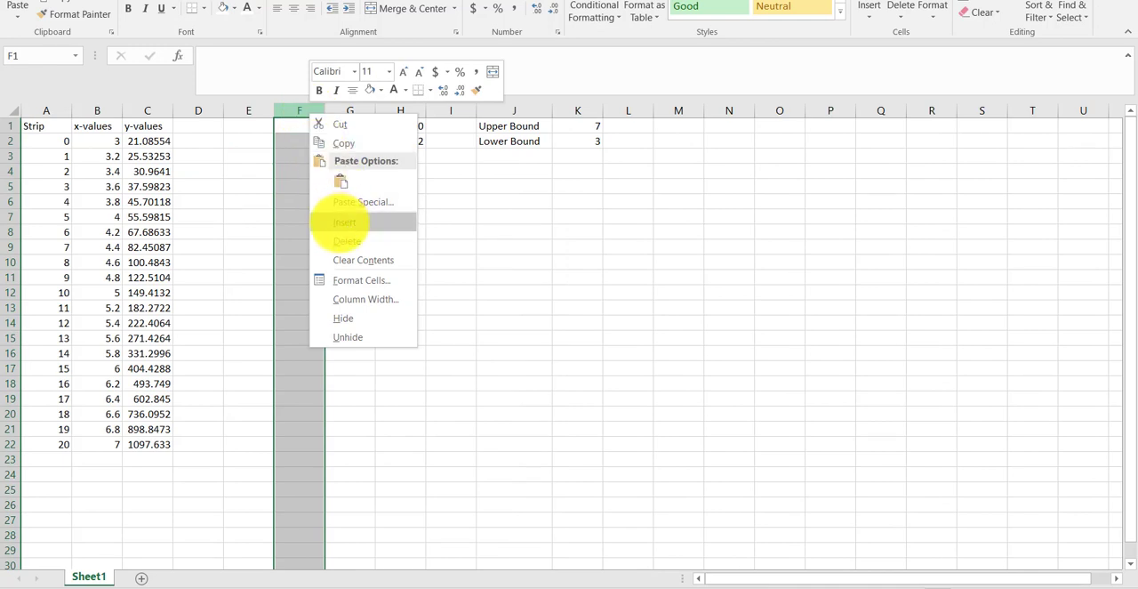
pyautogui.click(341, 222)
pyautogui.click(206, 140)
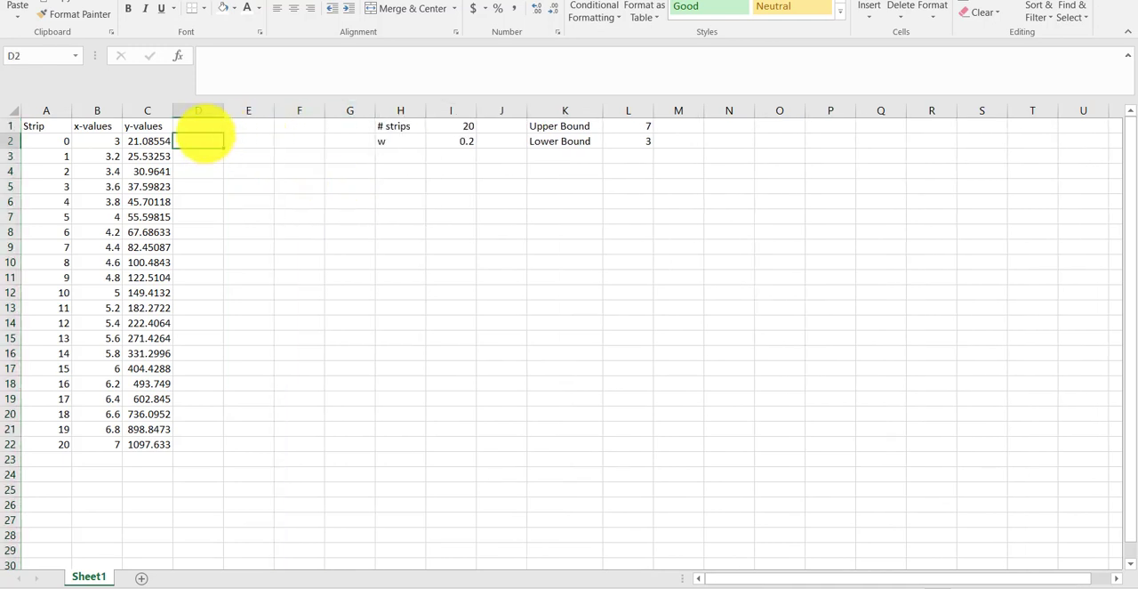
pyautogui.click(205, 126)
pyautogui.write('Odd')
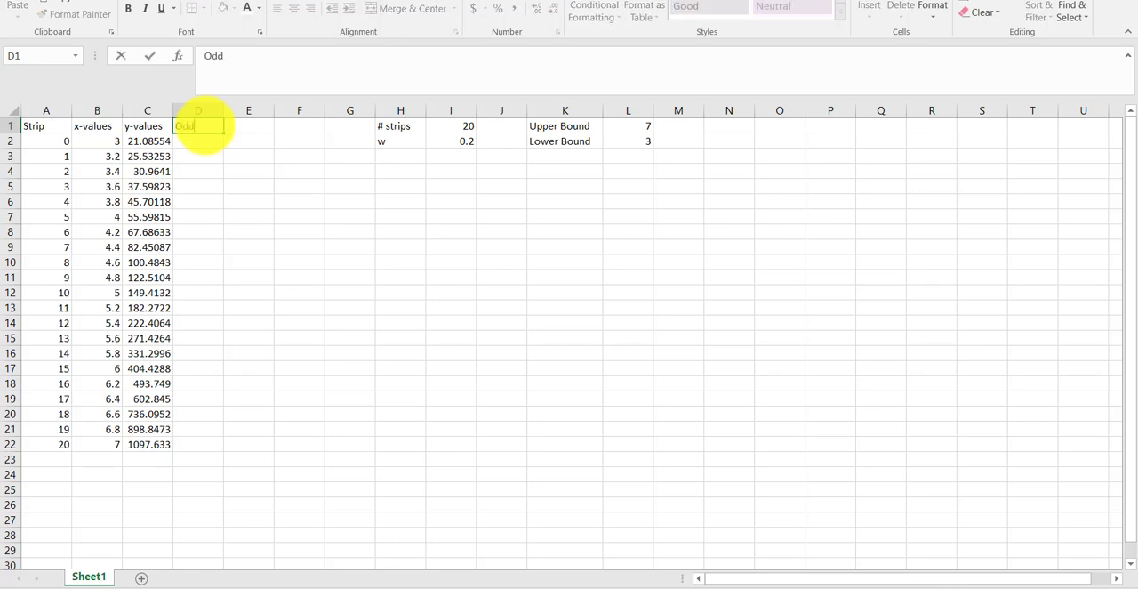
pyautogui.press('Return')
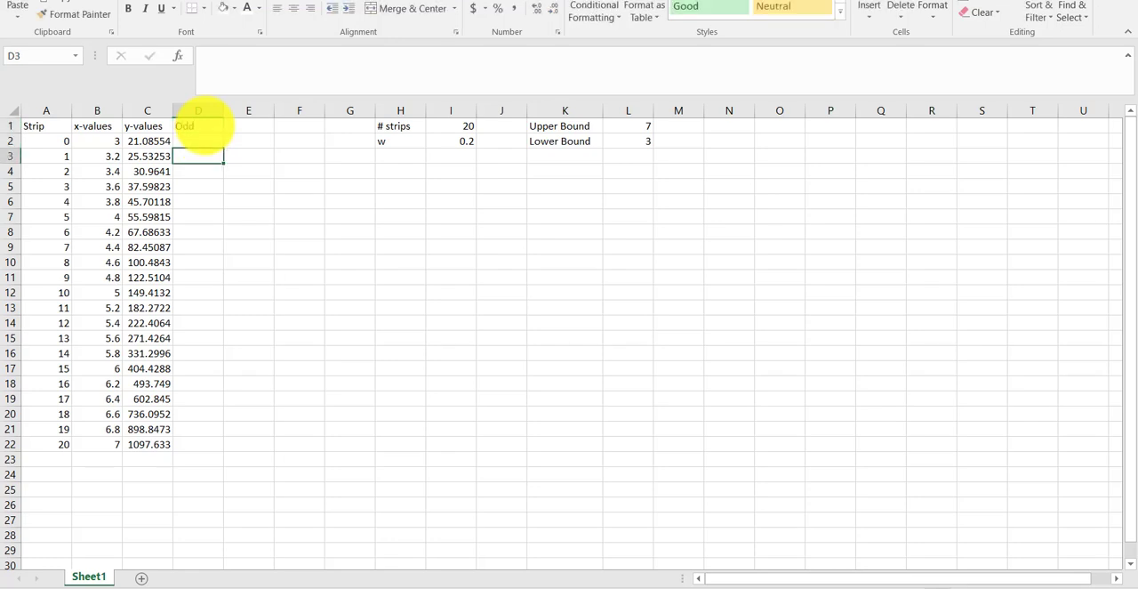
pyautogui.click(204, 126)
pyautogui.press('Delete')
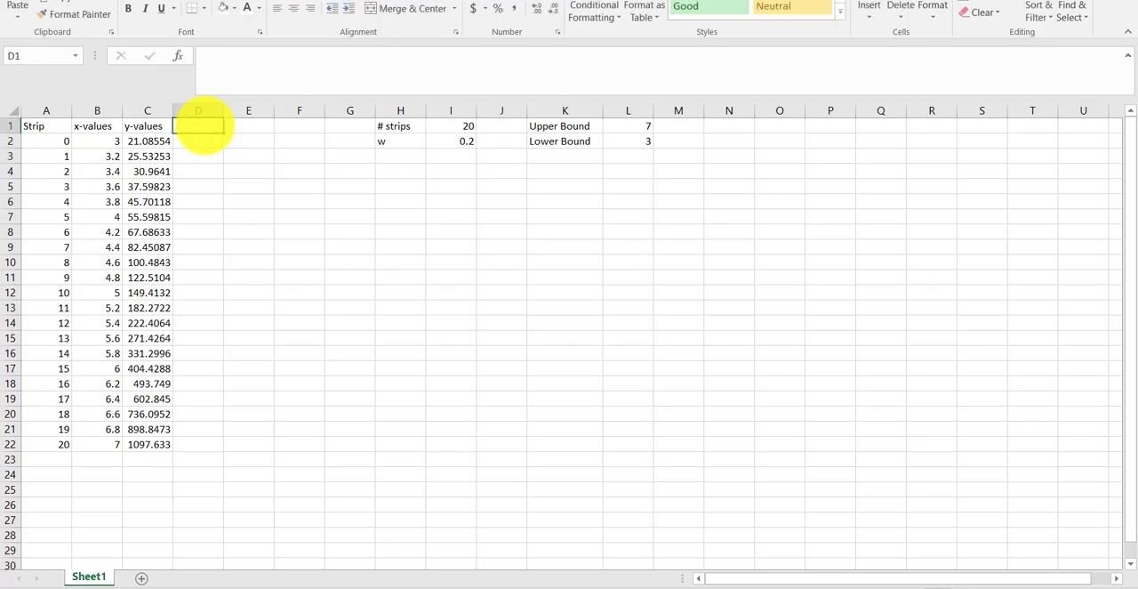
# - Enter the column heading XX in D1, next to the y-values heading
pyautogui.write('XX')
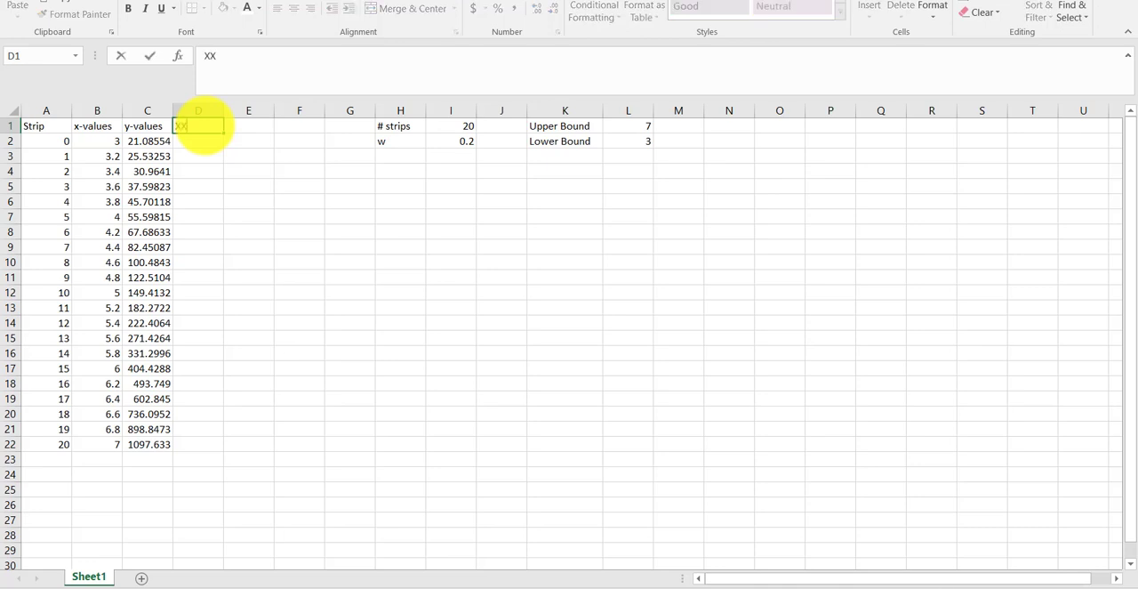
pyautogui.press('Return')
pyautogui.press('Return')
pyautogui.press('Up')
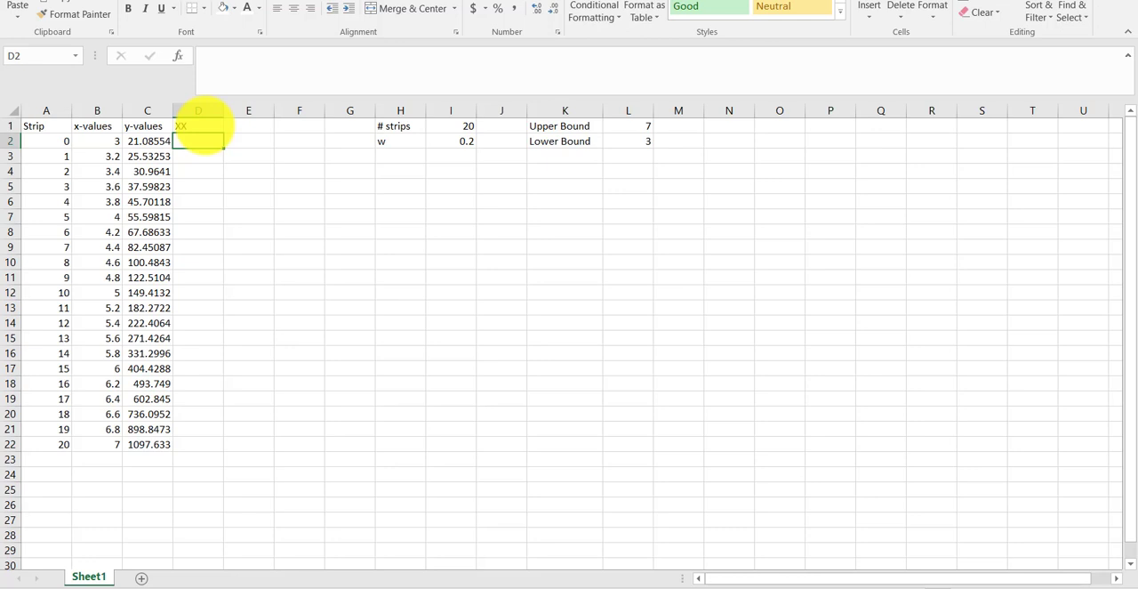
# - Enter the formula =IF(ISODD(A3),1,-1) in D3 to mark whether the strip number is odd or even
pyautogui.press('Down')
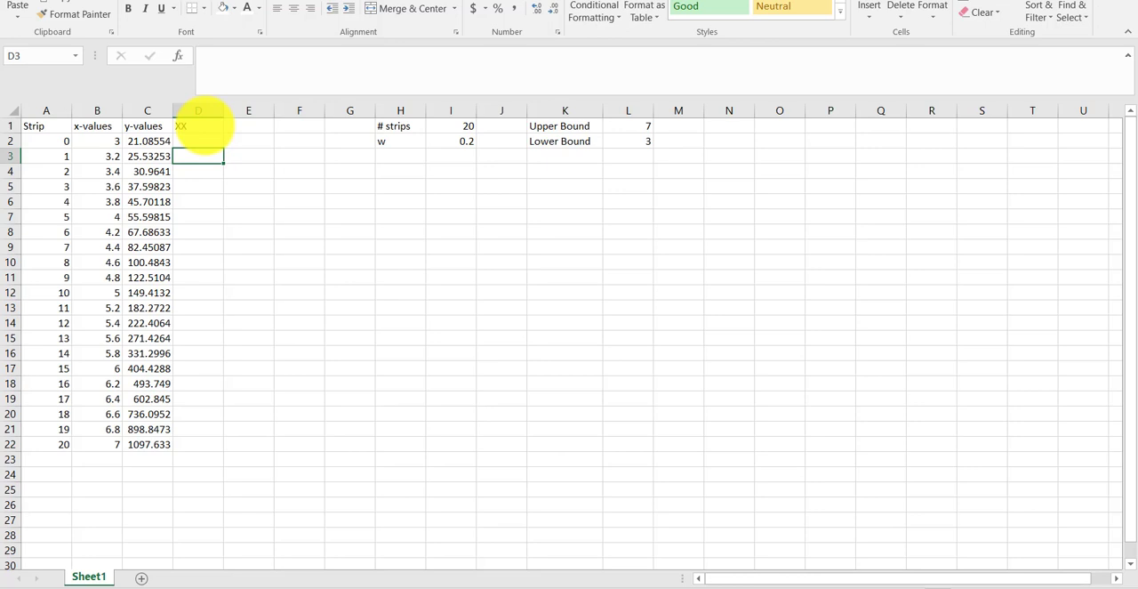
pyautogui.write('=')
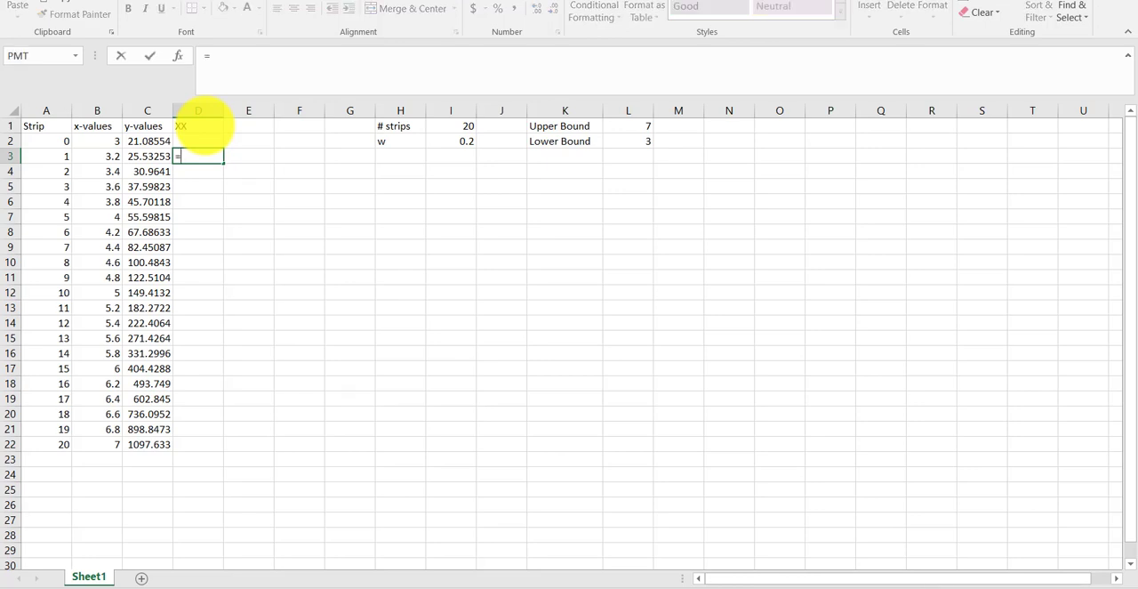
pyautogui.write('IF(')
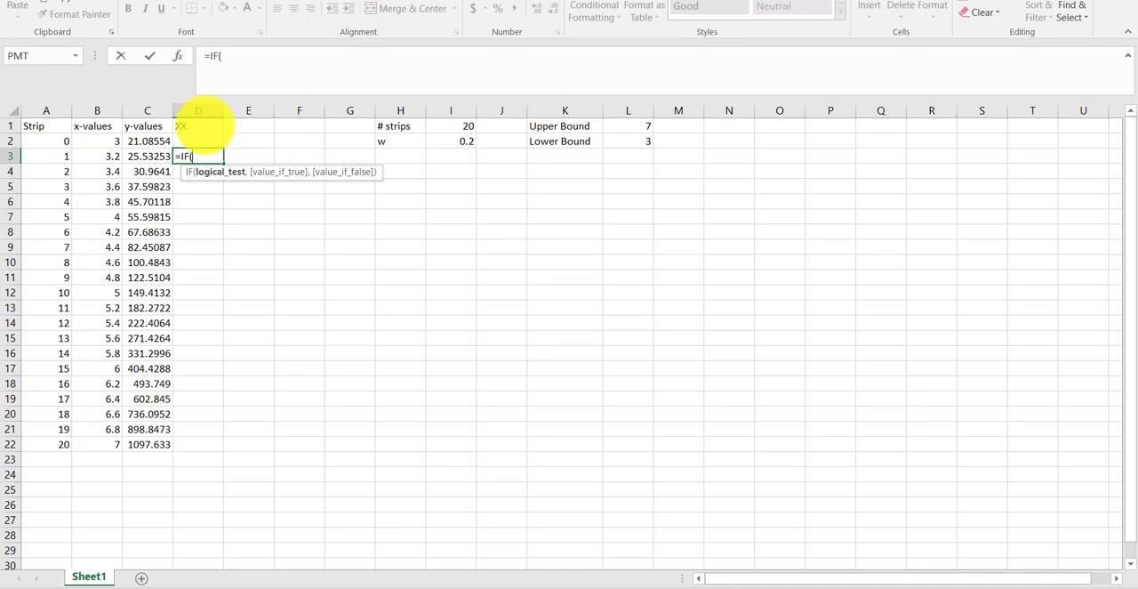
pyautogui.press('Left')
pyautogui.press('Left')
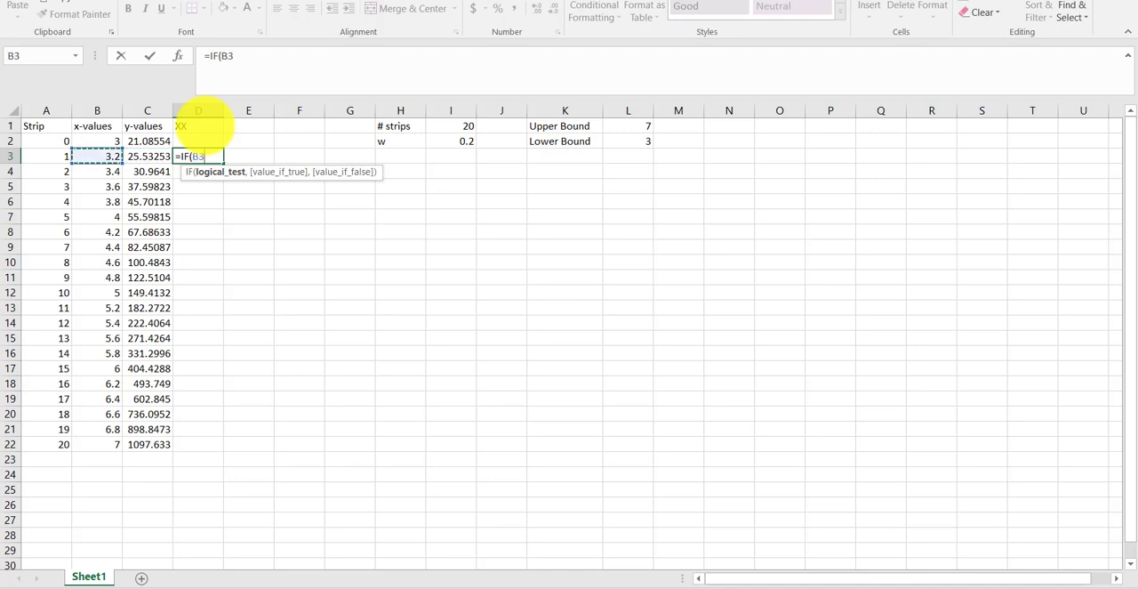
pyautogui.press('Right')
pyautogui.press('BackSpace')
pyautogui.press('BackSpace')
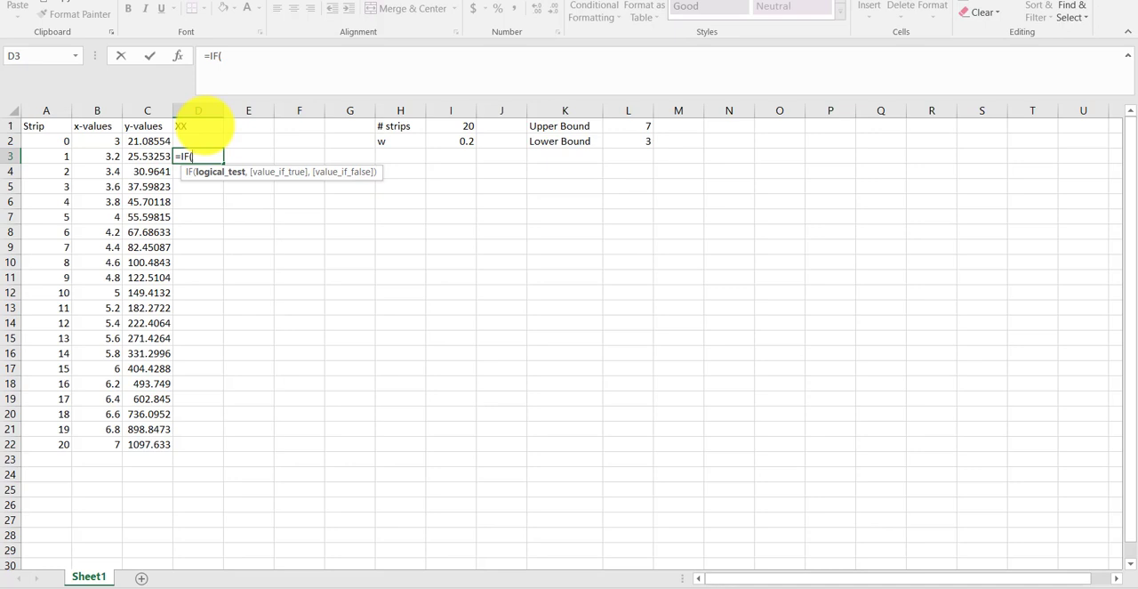
pyautogui.write('isodd')
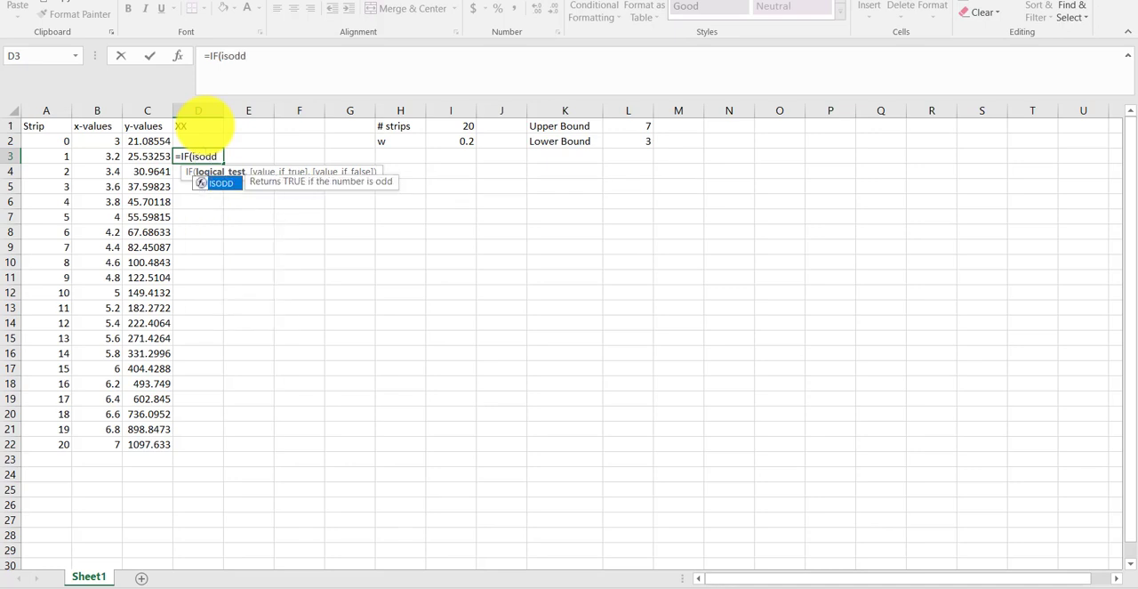
pyautogui.write('(')
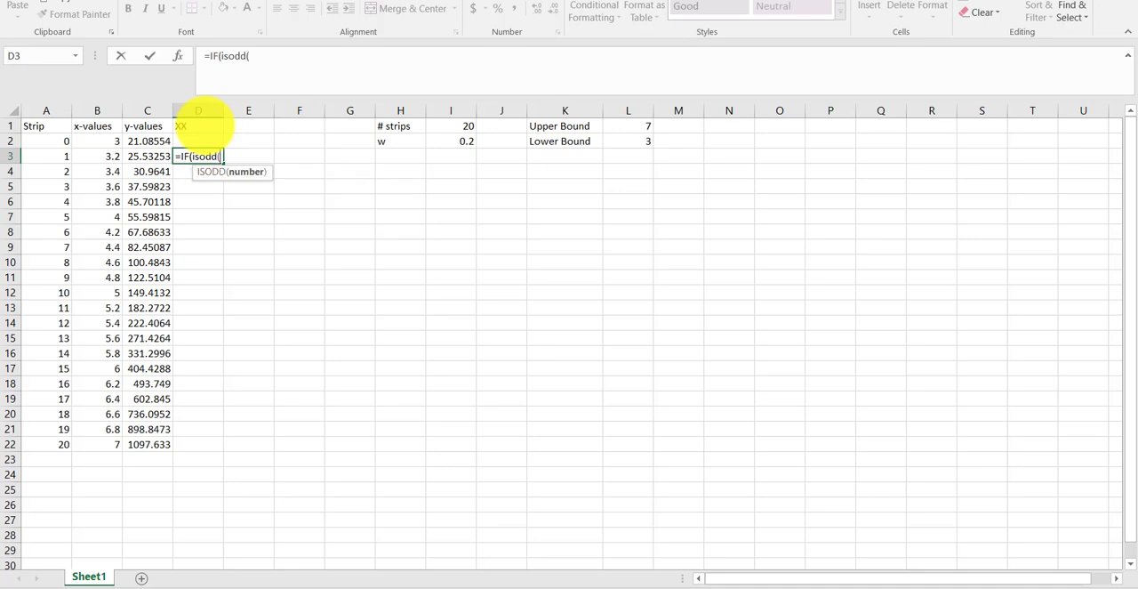
pyautogui.press('Left')
pyautogui.press('Left')
pyautogui.press('Left')
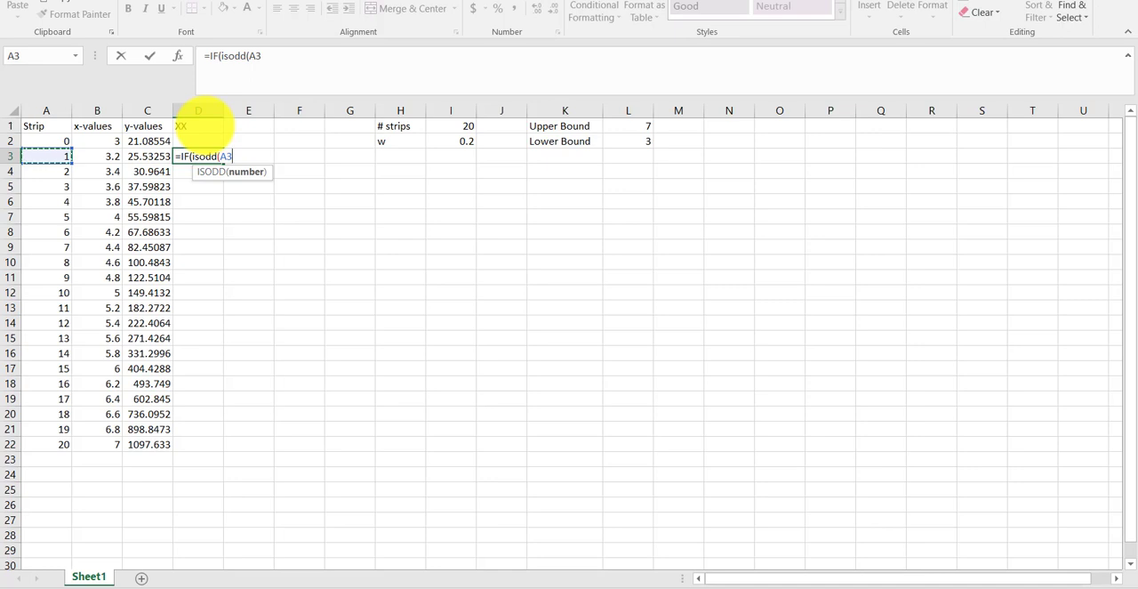
pyautogui.write(')')
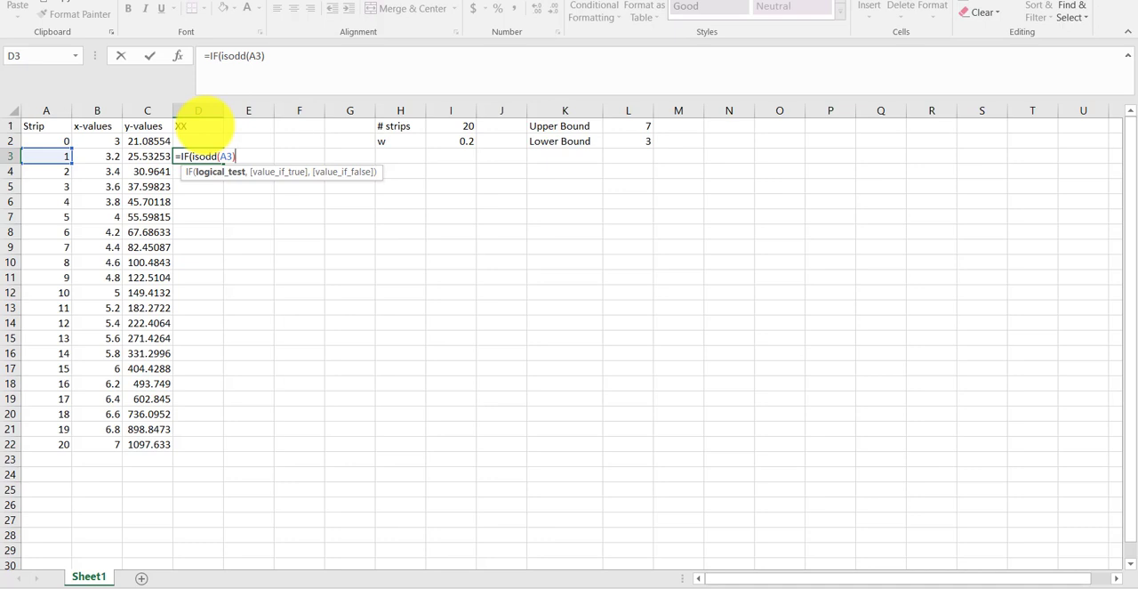
pyautogui.write(',')
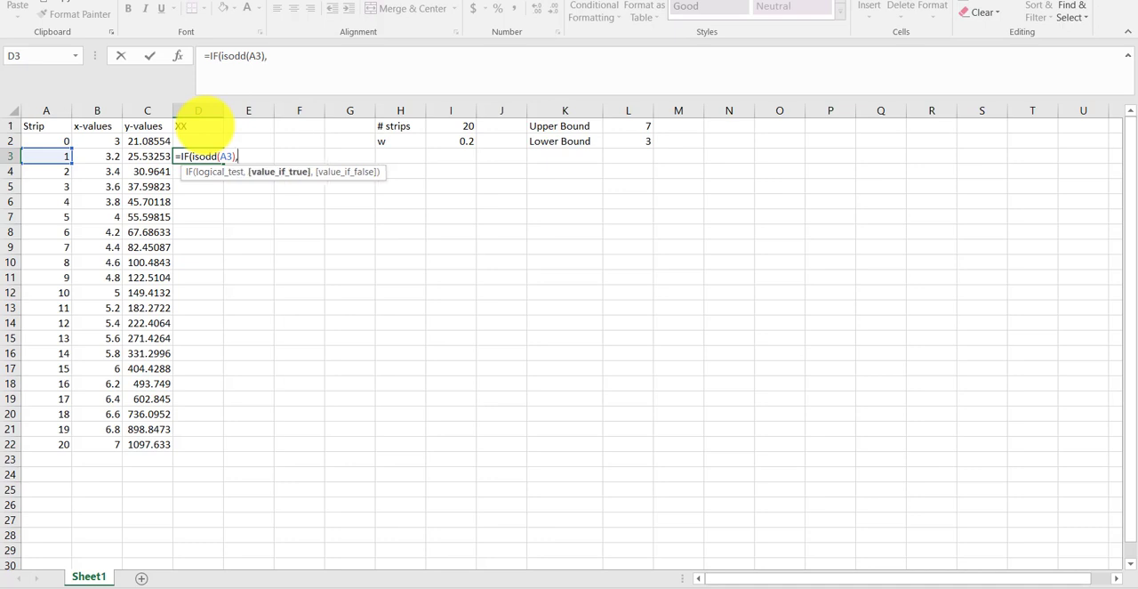
pyautogui.write('1,')
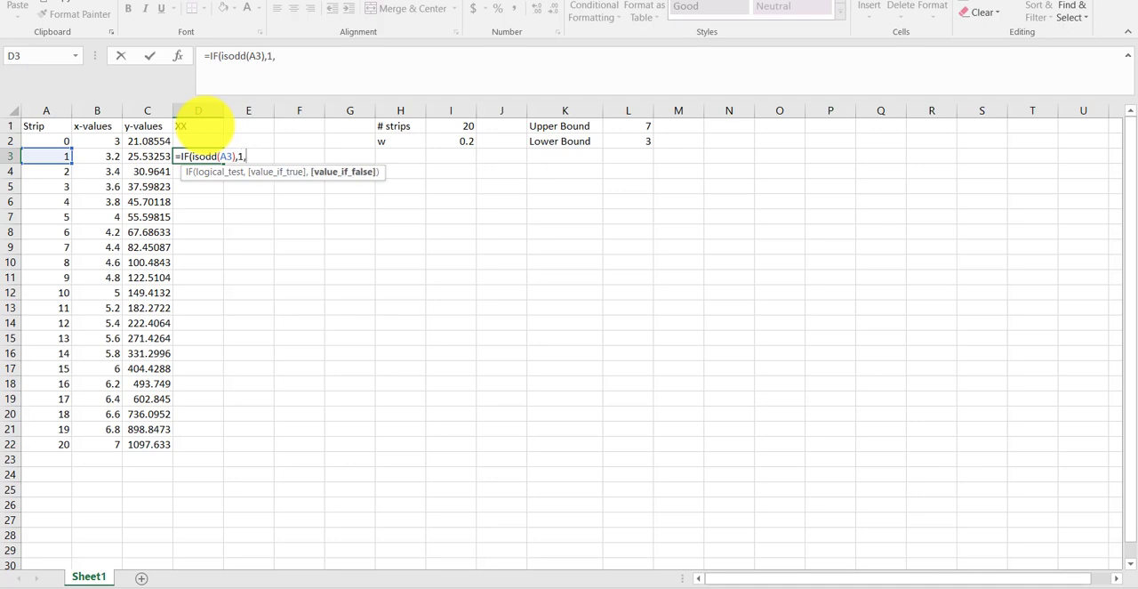
pyautogui.write('-1)')
pyautogui.press('Return')
pyautogui.press('Up')
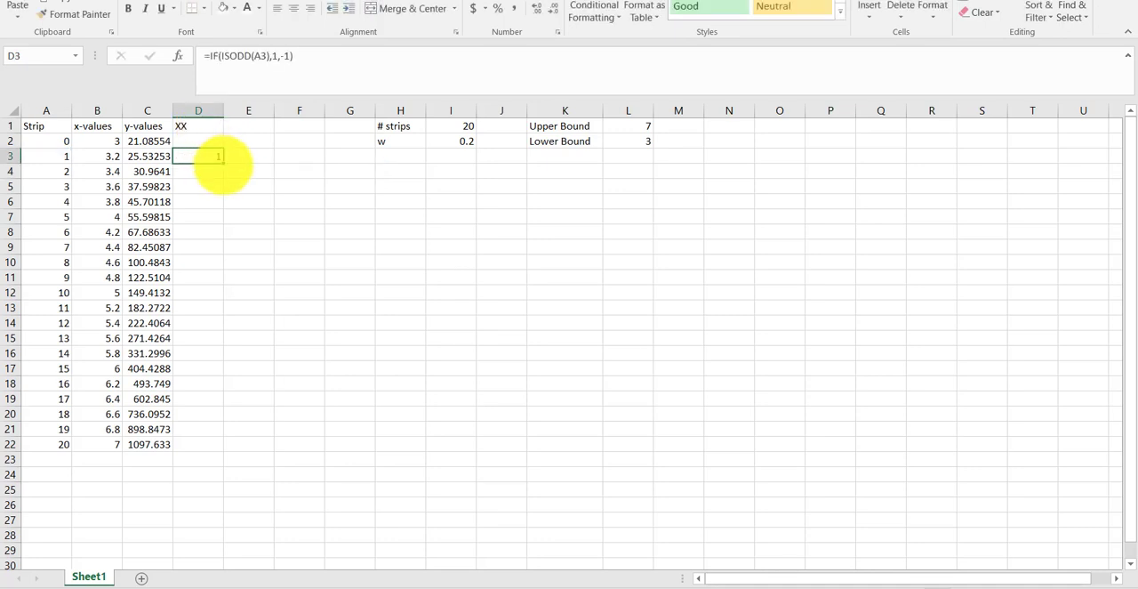
# - Fill the odd/even marker formula from D3 down to D21 and check the formula in D3
pyautogui.moveTo(223, 164); pyautogui.dragTo(219, 436)
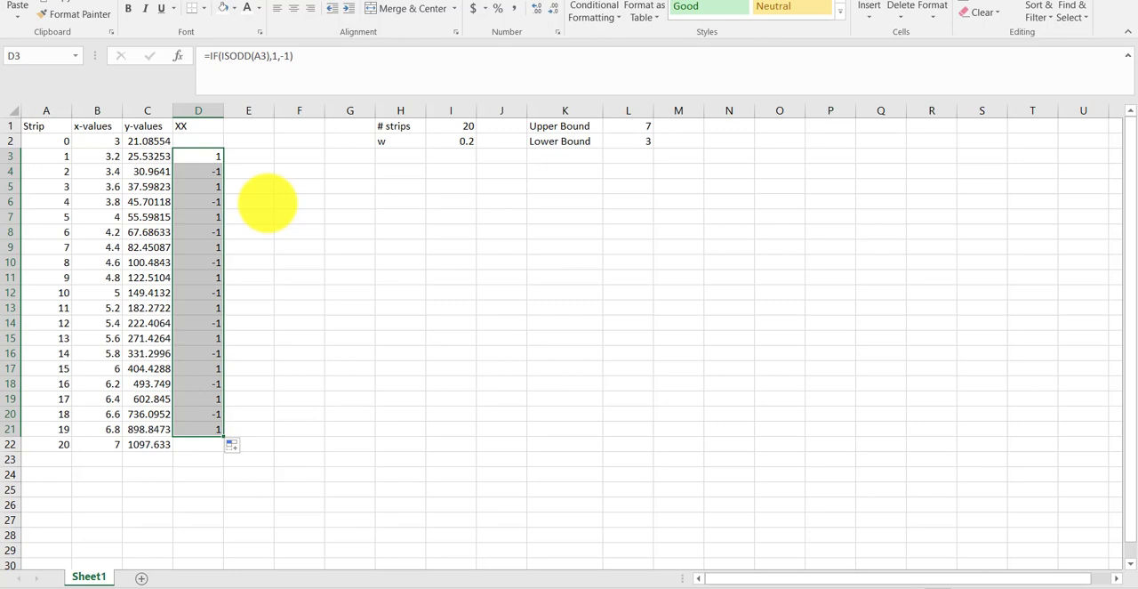
pyautogui.press('Right')
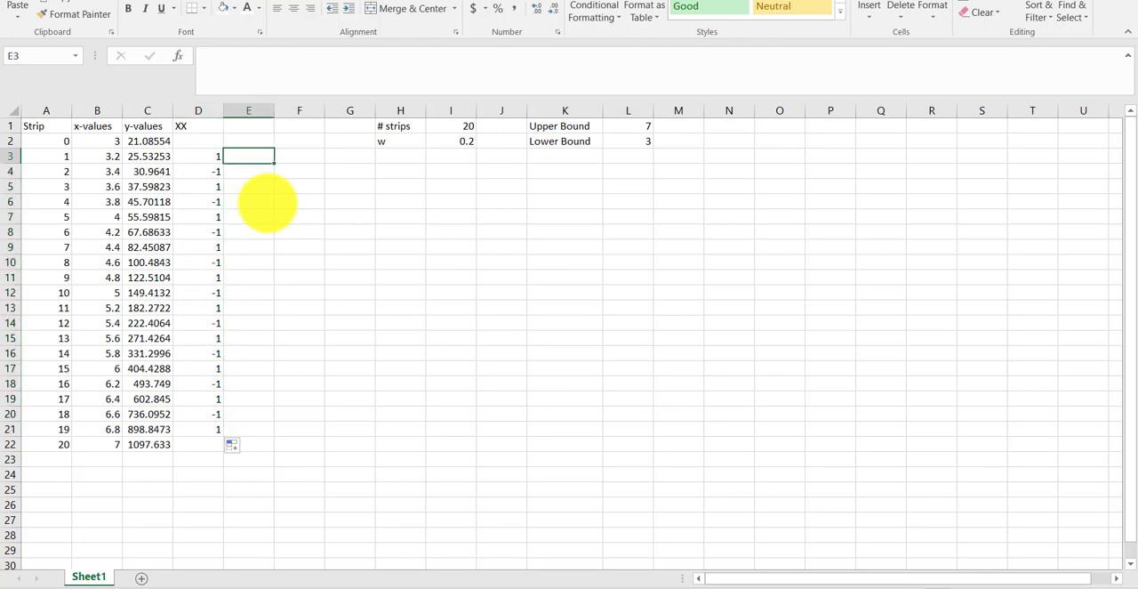
pyautogui.press('Left')
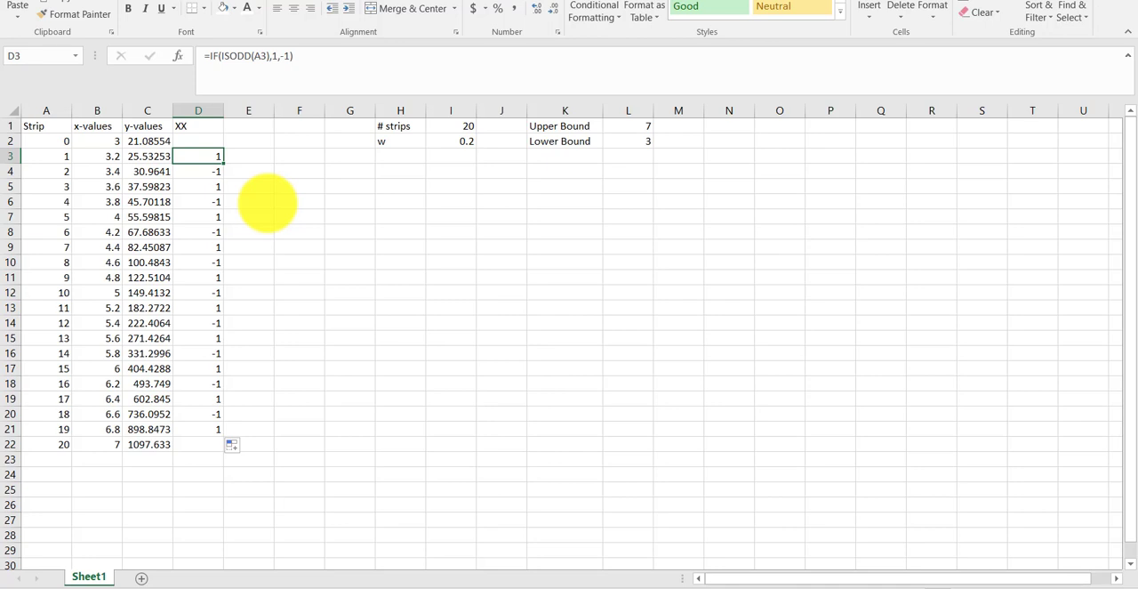
pyautogui.press('Right')
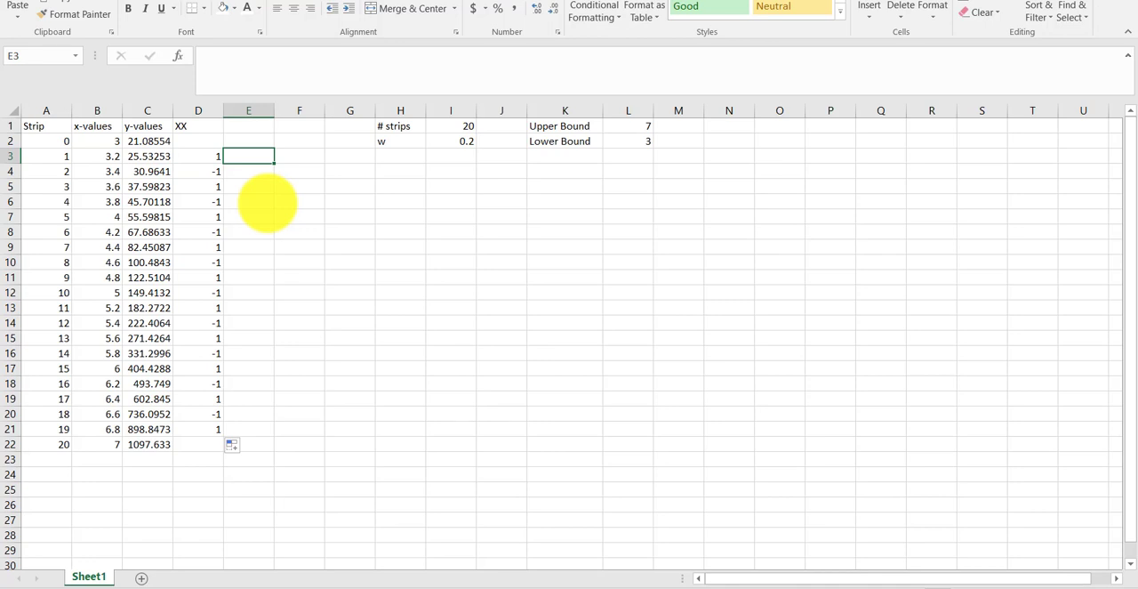
# - Enter the column headings ODD in E1 and EVEN in F1
pyautogui.press('Up')
pyautogui.press('Up')
pyautogui.write('ODD')
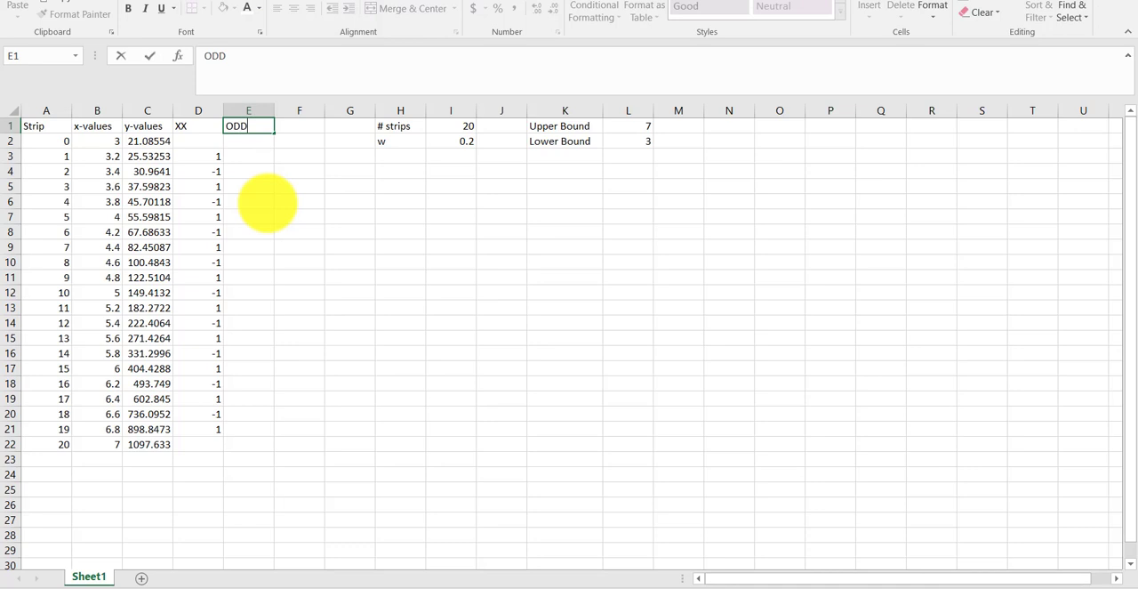
pyautogui.press('Right')
pyautogui.write('EVE')
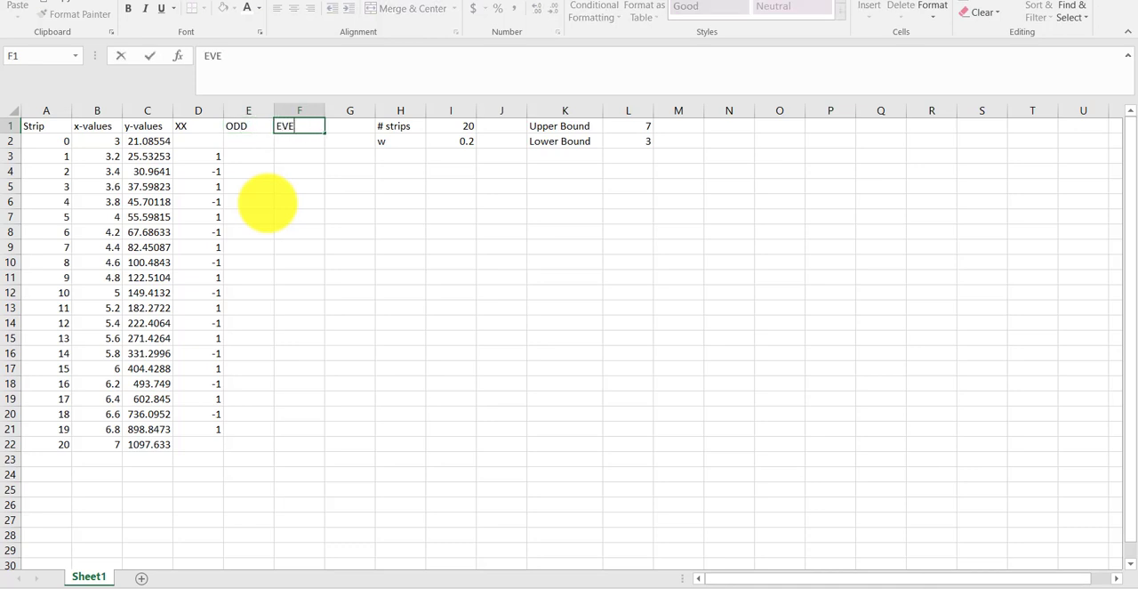
pyautogui.write('N')
pyautogui.press('Return')
# - Enter the formula =(D3+1)*C3 in E3 under ODD and fill it down to E21
pyautogui.press('Down')
pyautogui.press('Left')
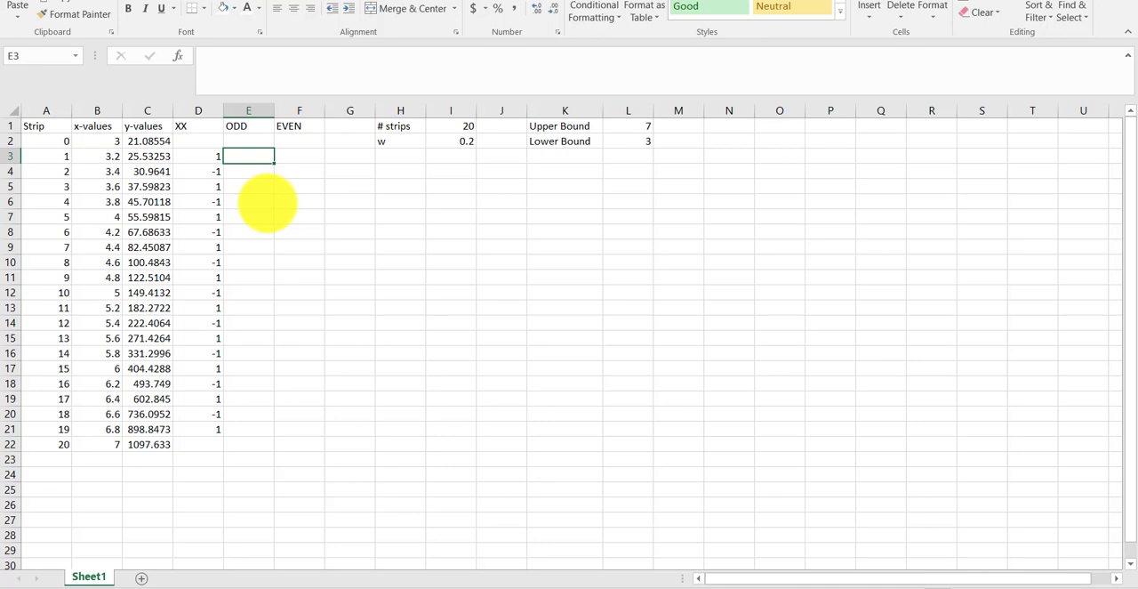
pyautogui.write('=')
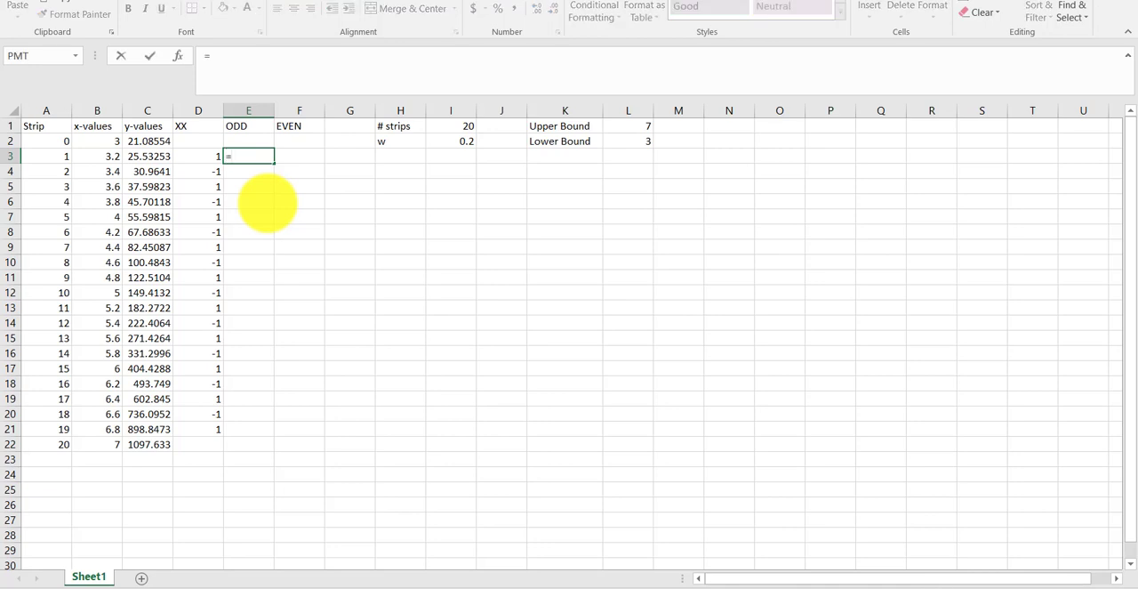
pyautogui.press('Left')
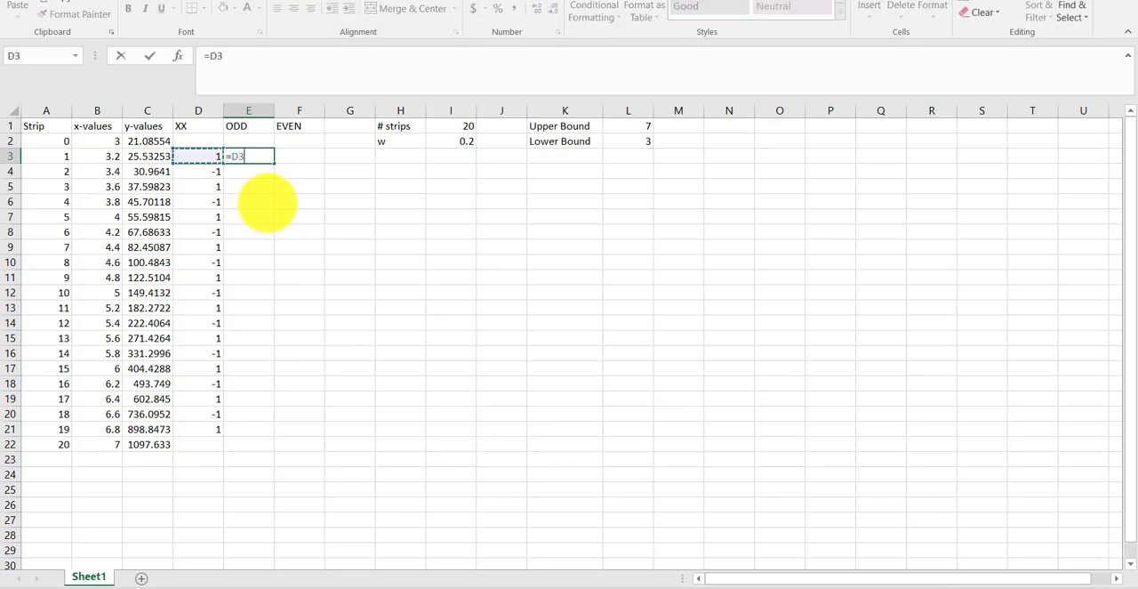
pyautogui.write('+1')
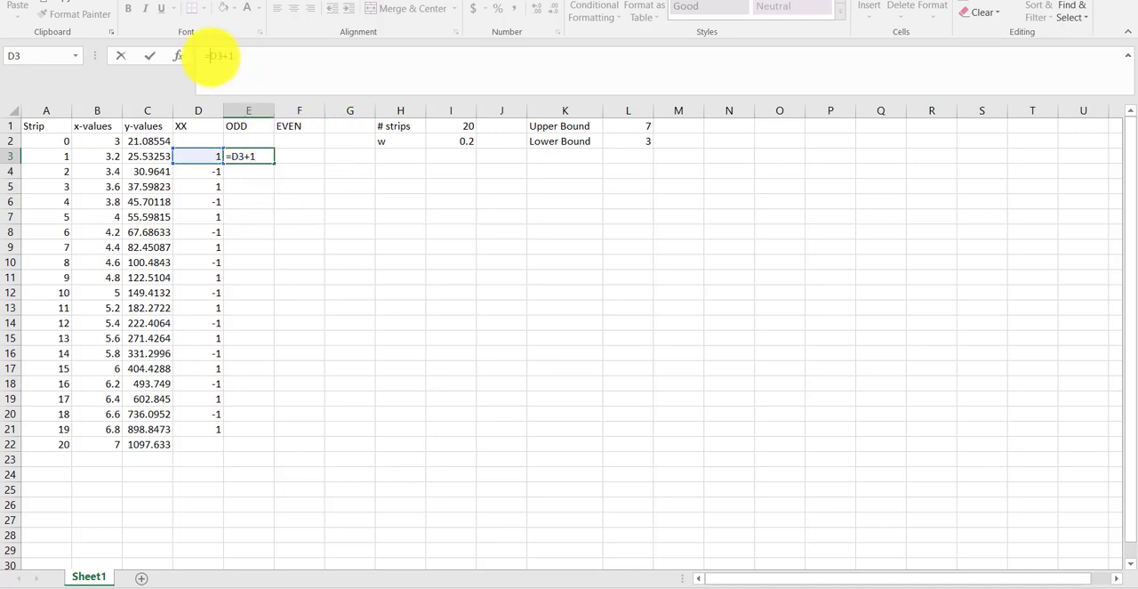
pyautogui.write('(D3+1)*')
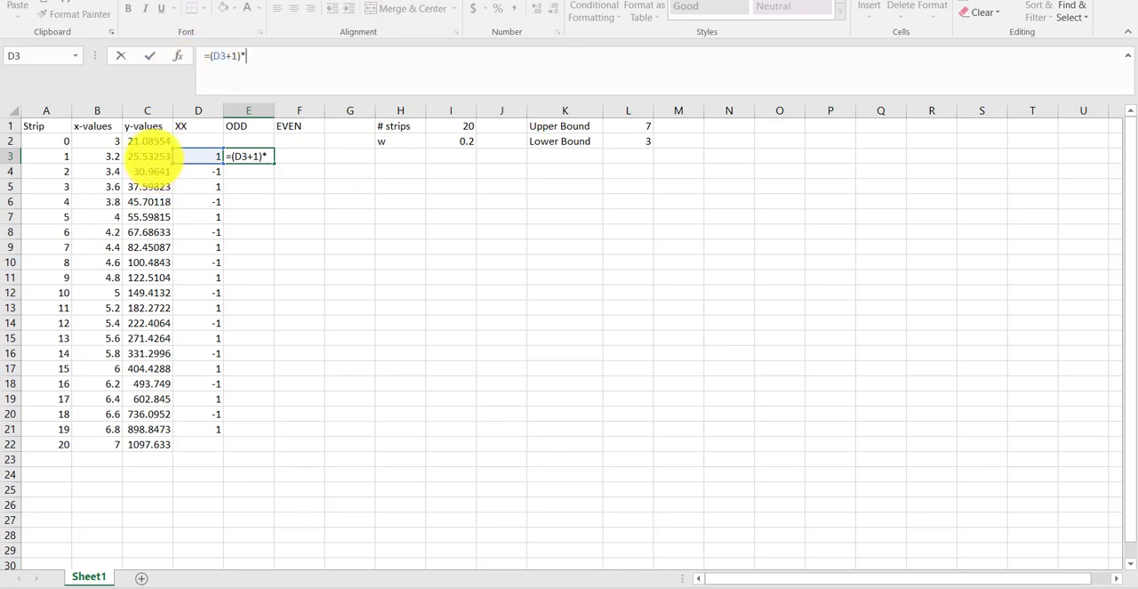
pyautogui.click(152, 156)
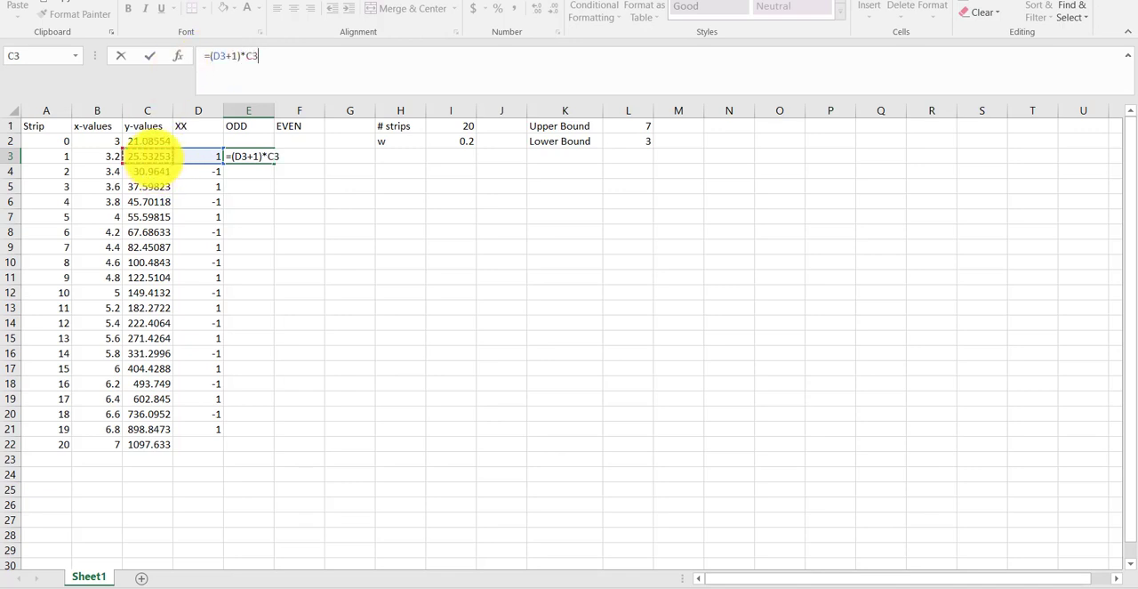
pyautogui.press('Return')
pyautogui.press('Up')
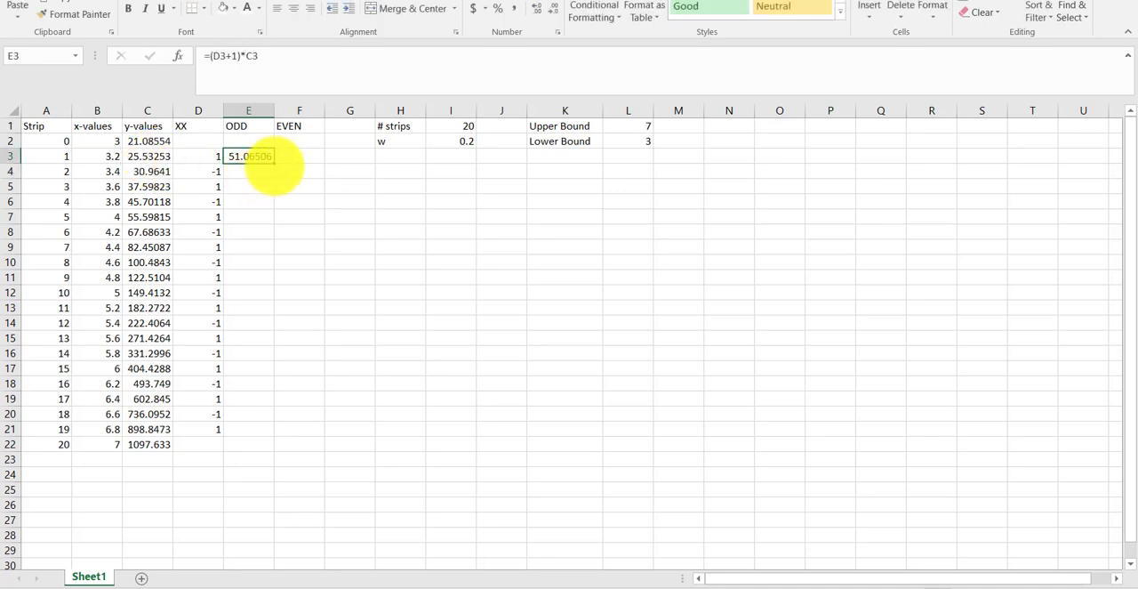
pyautogui.moveTo(274, 164); pyautogui.dragTo(275, 433)
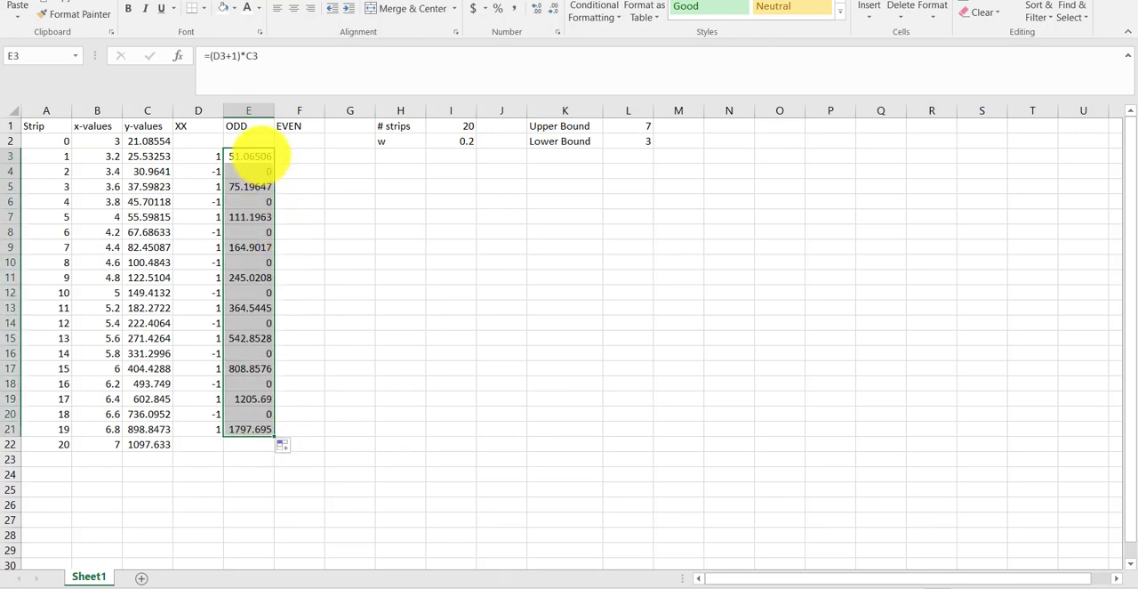
# - Enter the formula =-(D3-1)*C3 in F3 under the EVEN heading
pyautogui.click(252, 160)
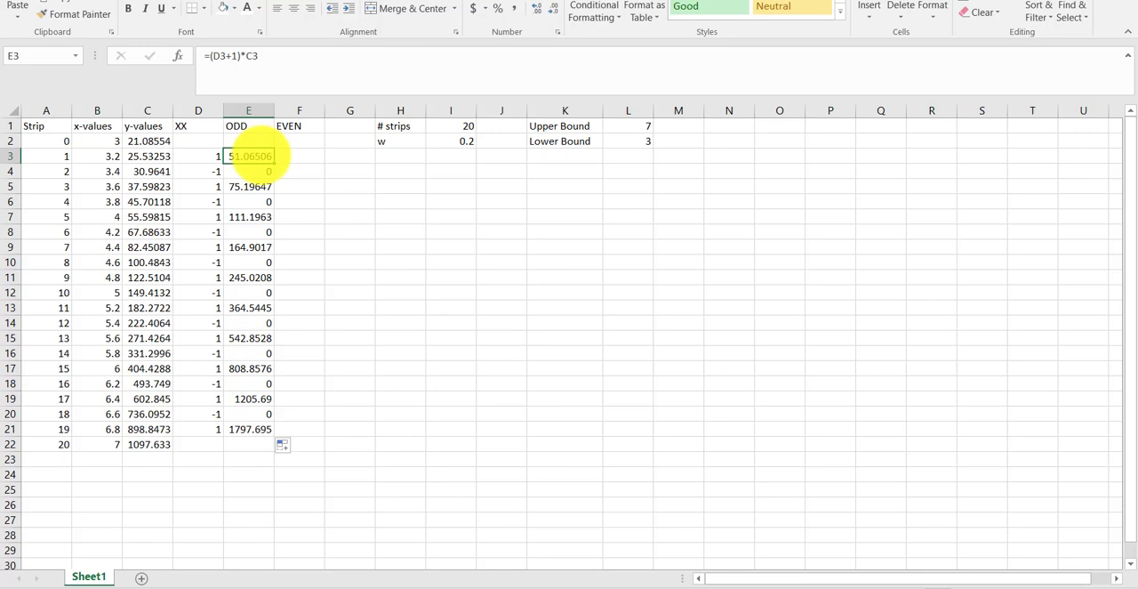
pyautogui.press('Right')
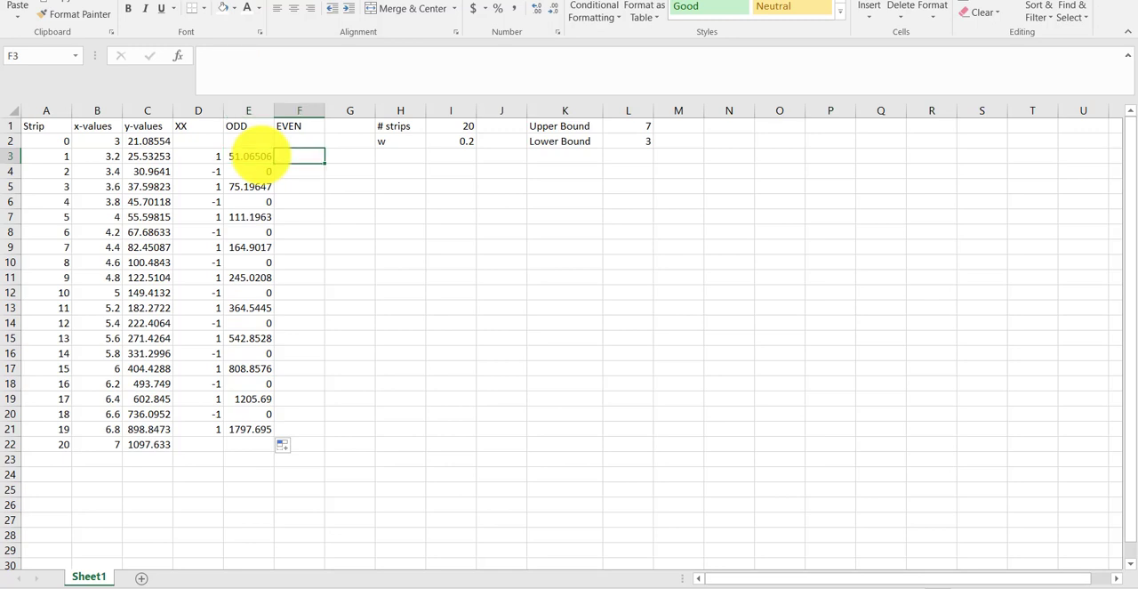
pyautogui.write('=')
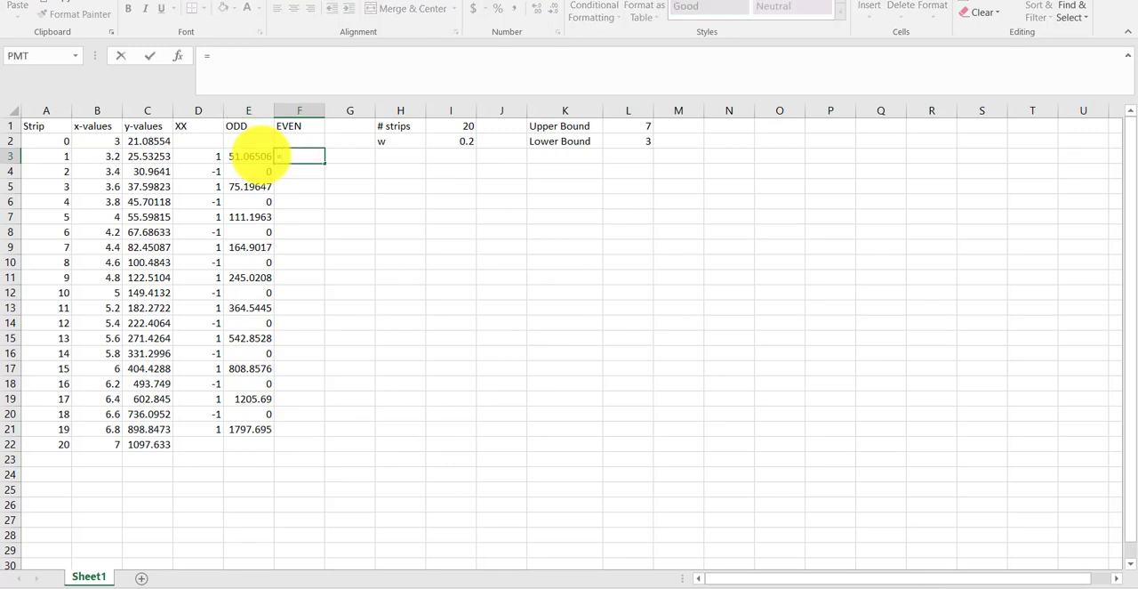
pyautogui.write('-(')
pyautogui.press('Left')
pyautogui.press('Left')
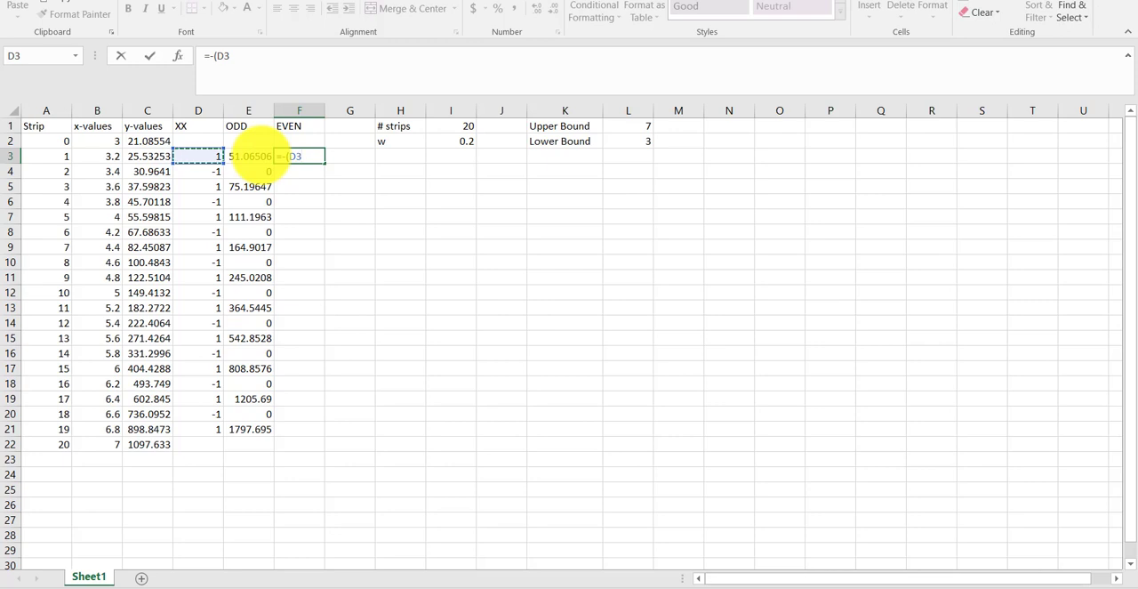
pyautogui.write('-1)*')
pyautogui.press('Left')
pyautogui.press('Left')
pyautogui.press('Left')
pyautogui.press('Return')
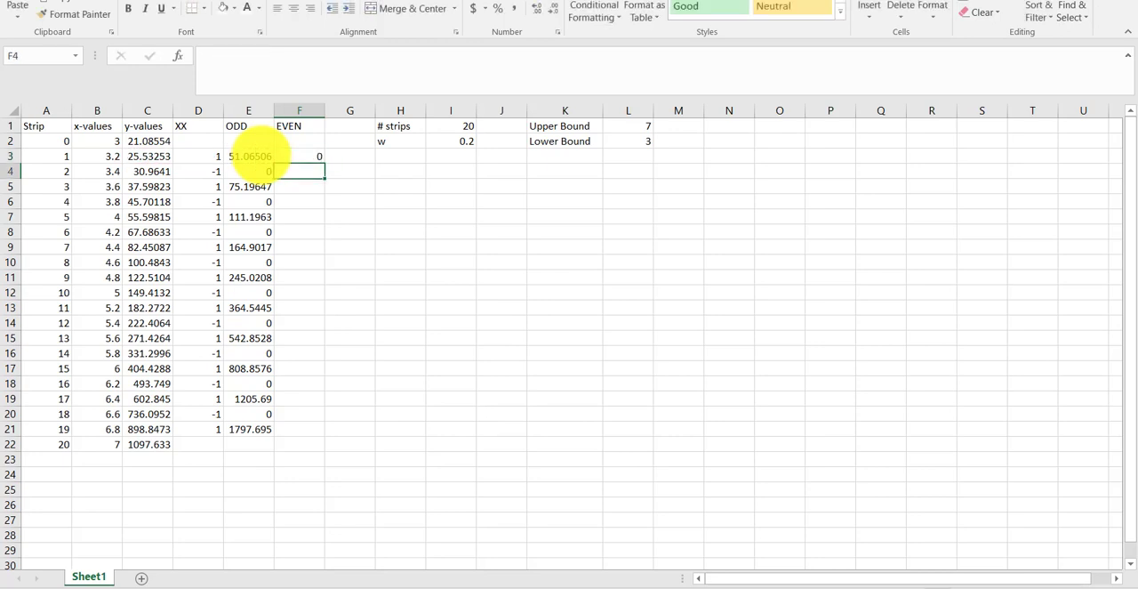
# - Fill the EVEN formula from F3 down to F21 and check the copied formulas in F4 and F5
pyautogui.click(316, 157)
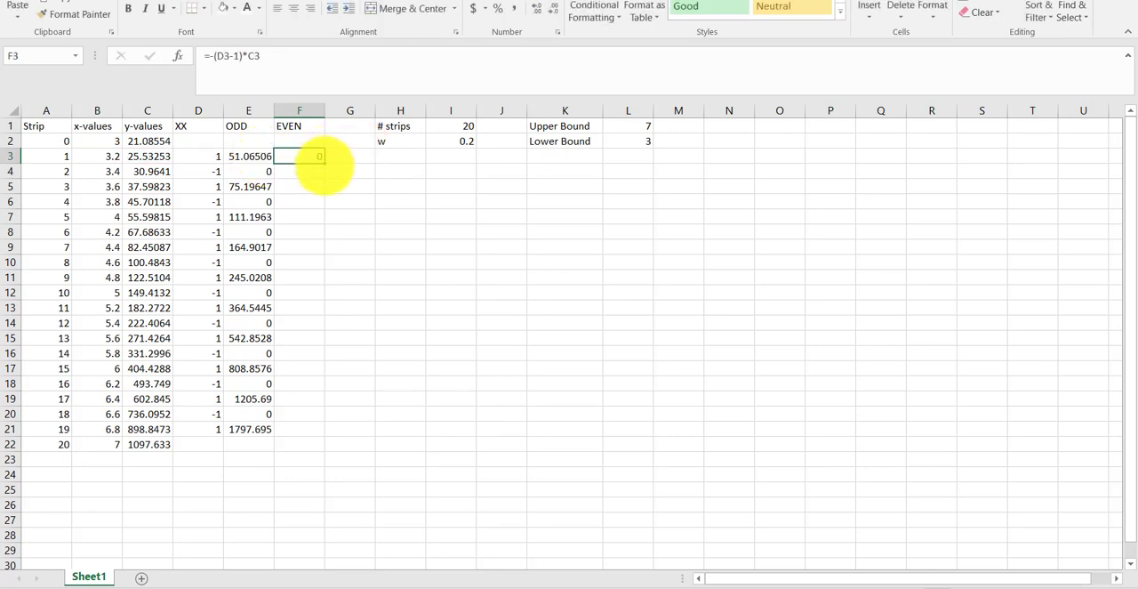
pyautogui.moveTo(323, 163); pyautogui.dragTo(300, 436)
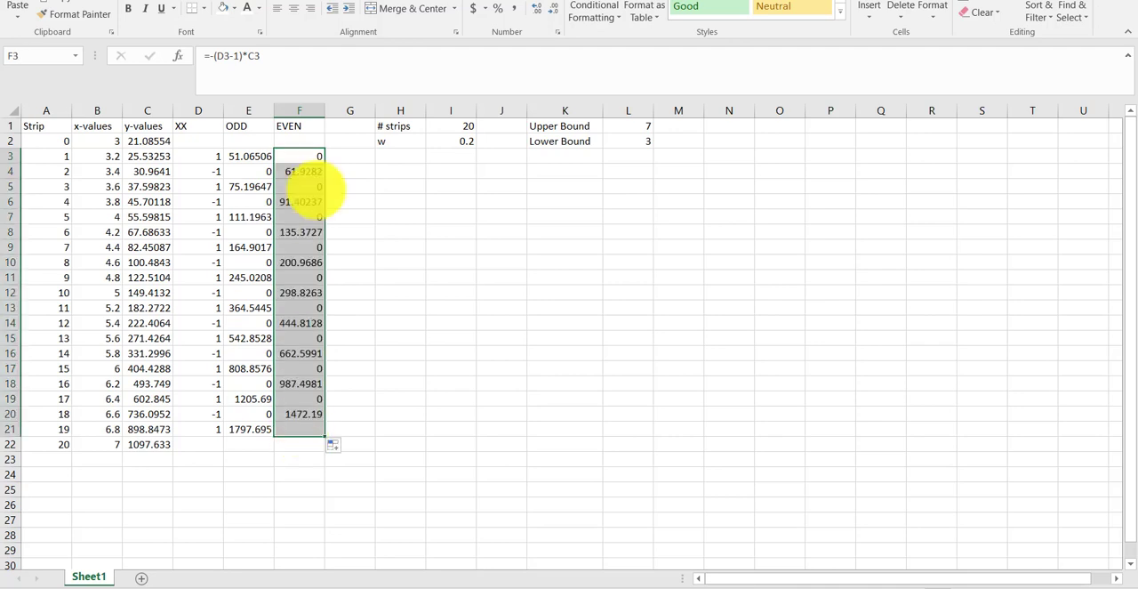
pyautogui.click(303, 170)
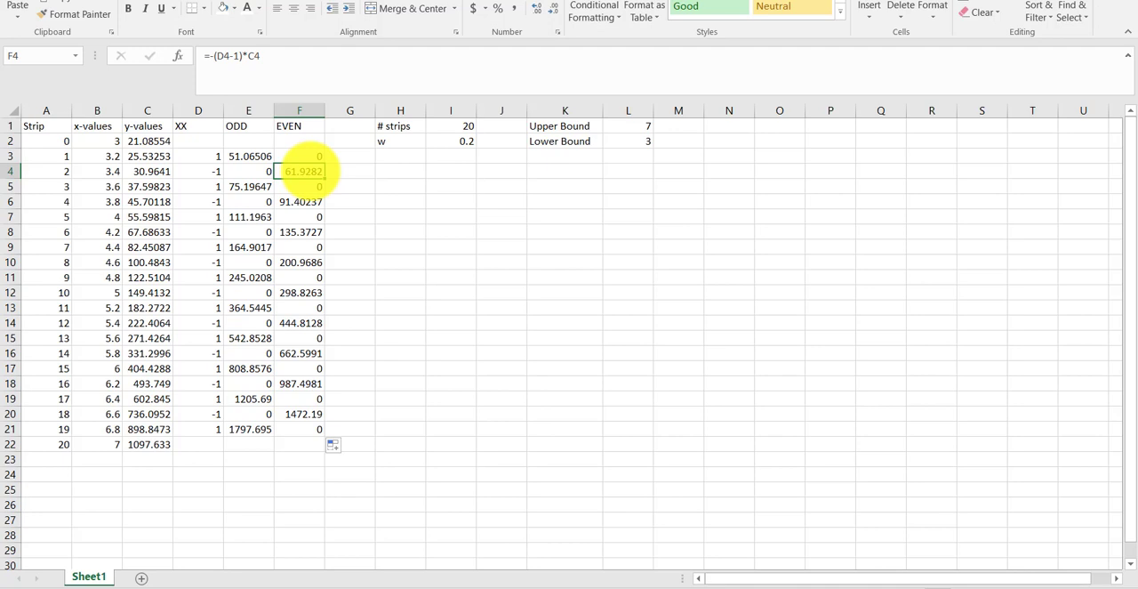
pyautogui.press('Down')
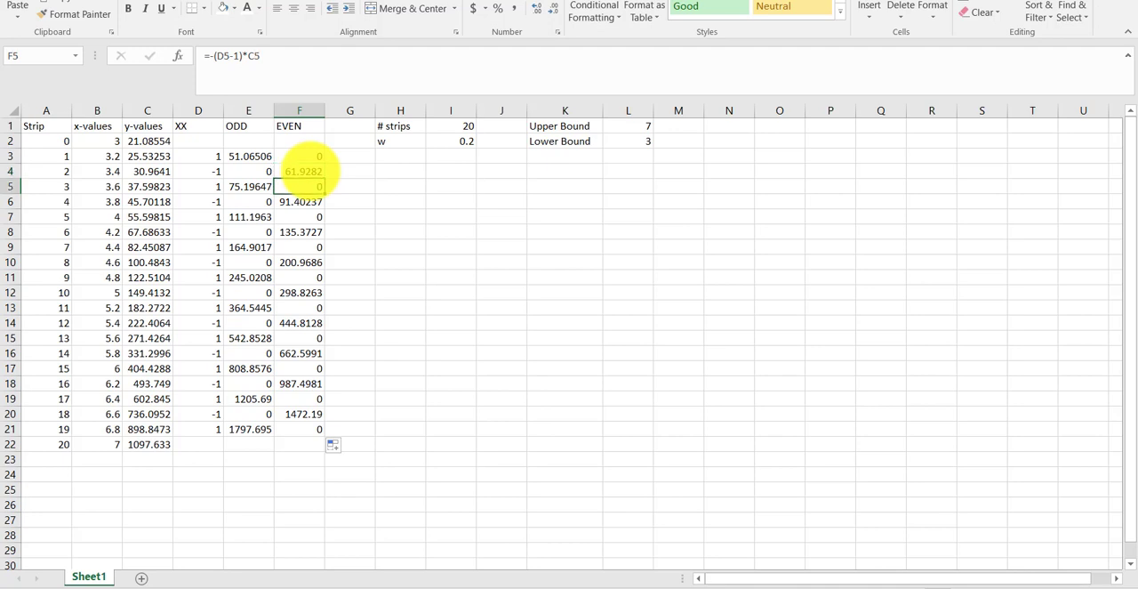
# - Change the ODD formula in E3 to =2*(D3+1)*C3 and refill the column down to E21
pyautogui.press('Up')
pyautogui.press('Up')
pyautogui.press('Left')
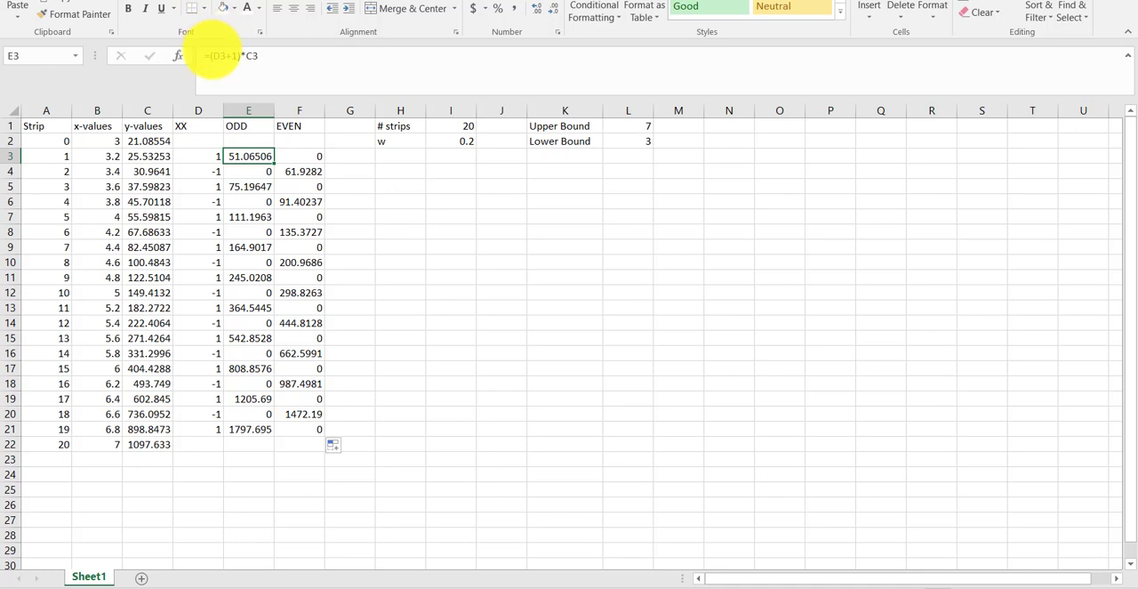
pyautogui.click(214, 56)
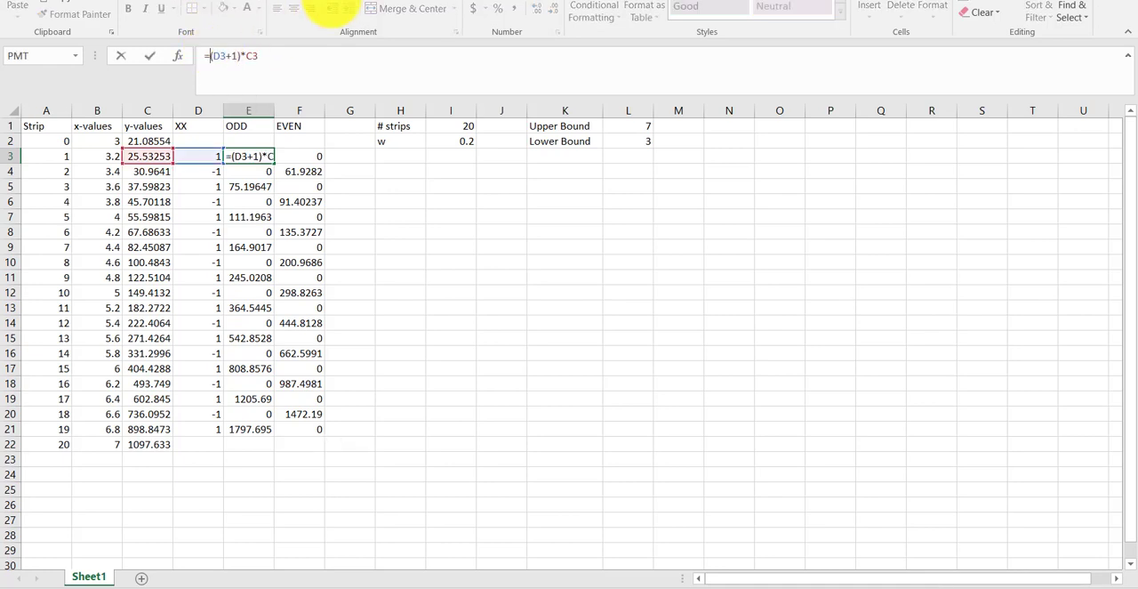
pyautogui.write('@*')
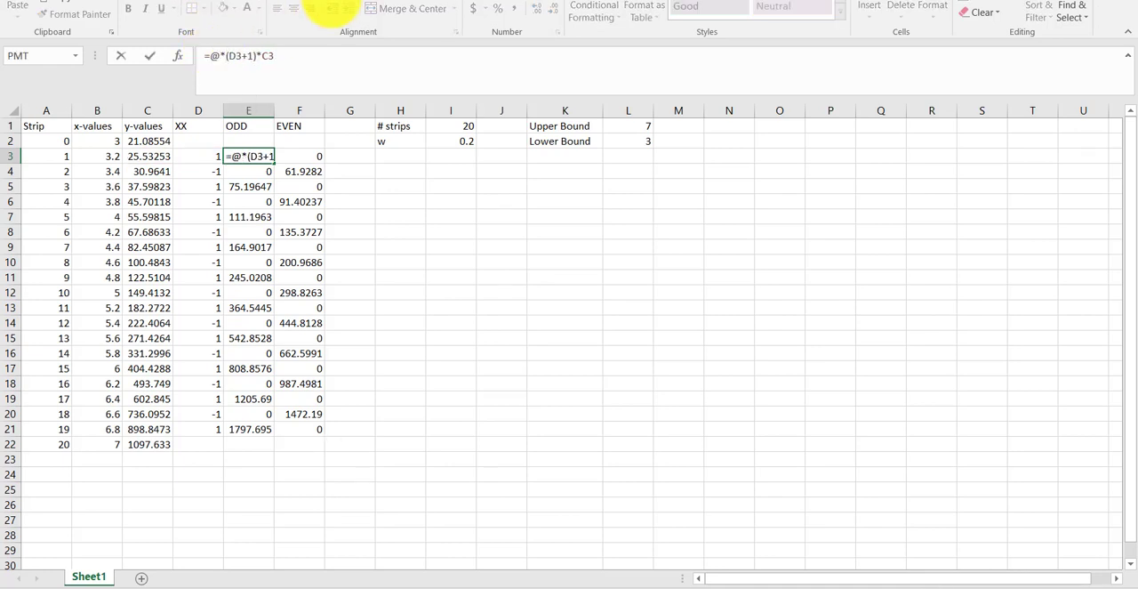
pyautogui.press('BackSpace')
pyautogui.press('BackSpace')
pyautogui.write('2*')
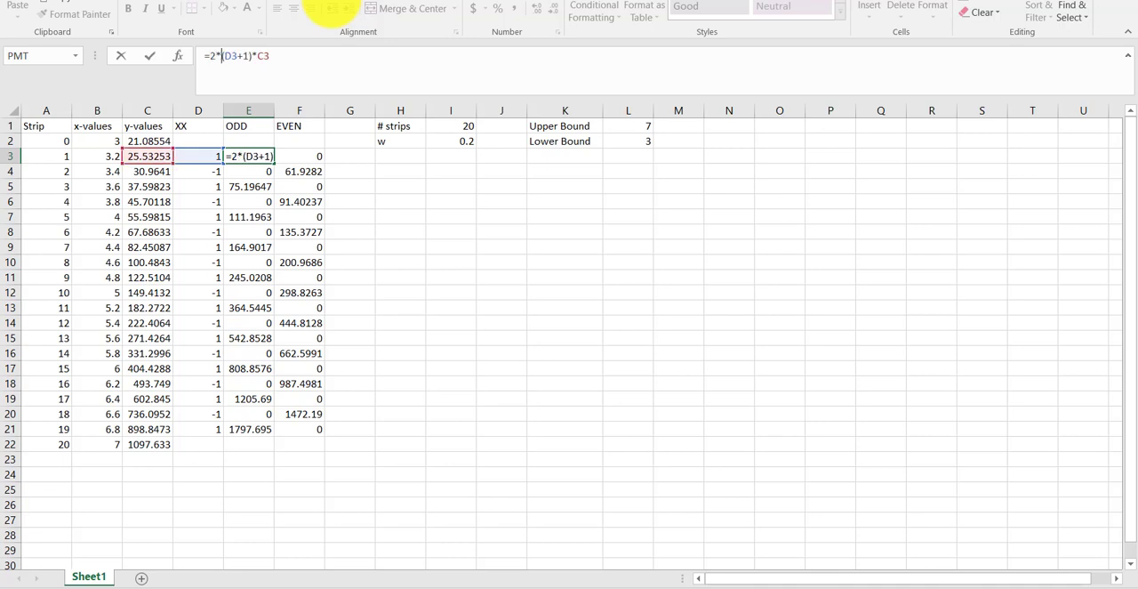
pyautogui.press('Return')
pyautogui.press('Up')
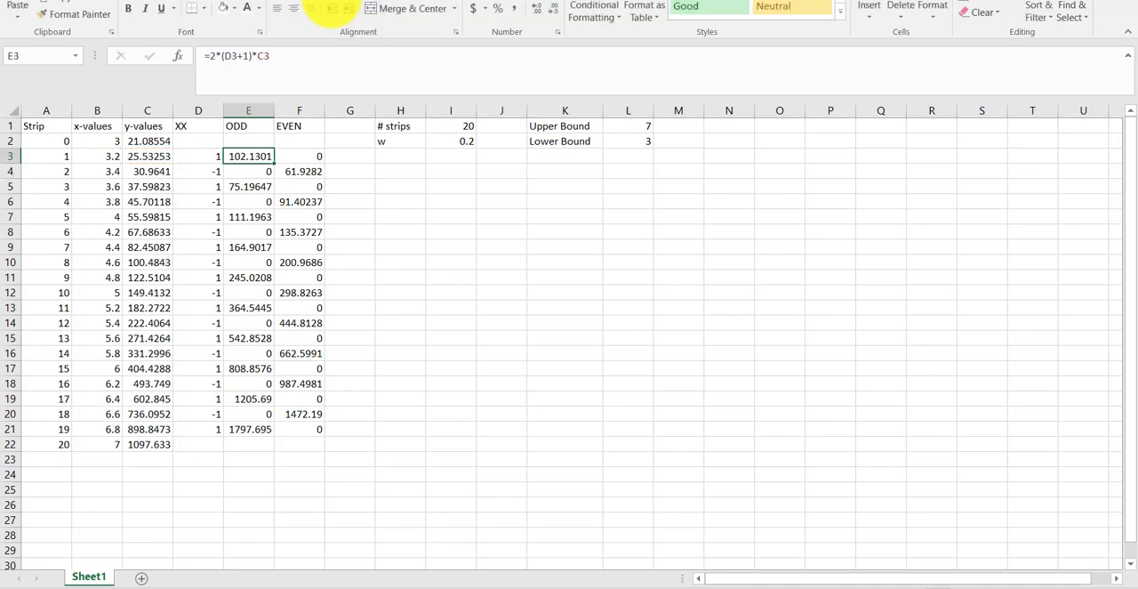
pyautogui.moveTo(266, 159)
pyautogui.mouseDown()
pyautogui.moveTo(278, 155)
pyautogui.moveTo(258, 289)
pyautogui.moveTo(261, 434)
pyautogui.moveTo(199, 458)
pyautogui.mouseUp()
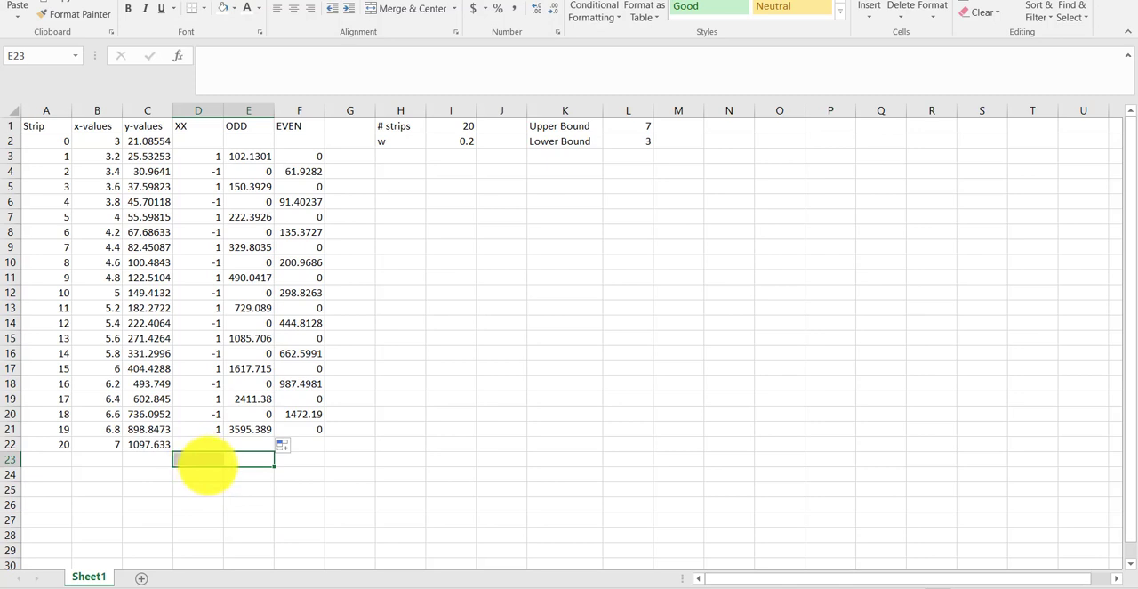
pyautogui.click(201, 459)
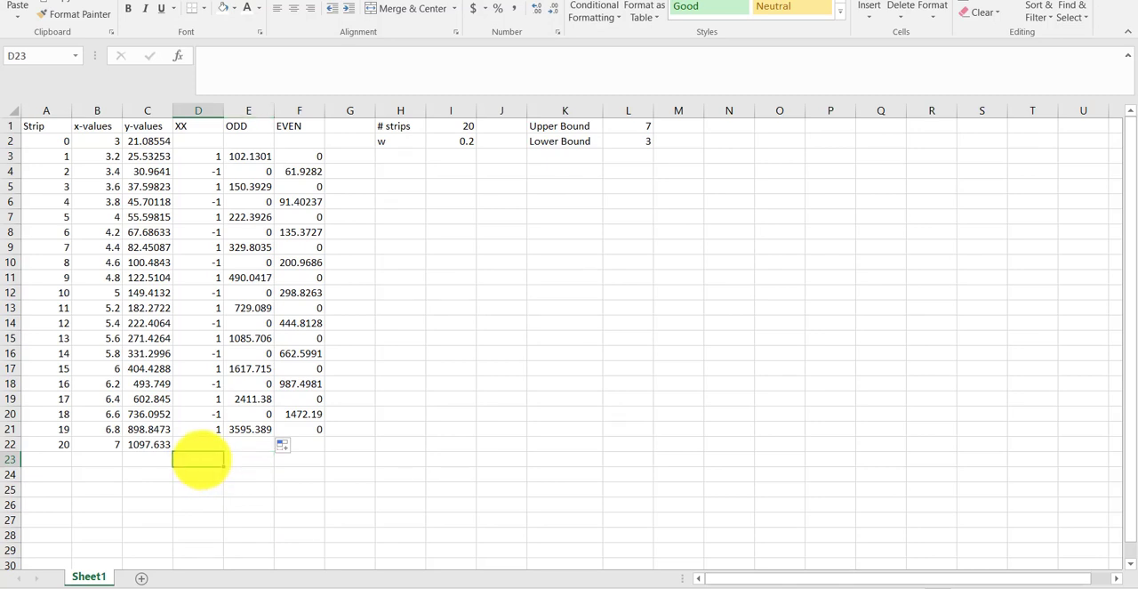
pyautogui.write('=')
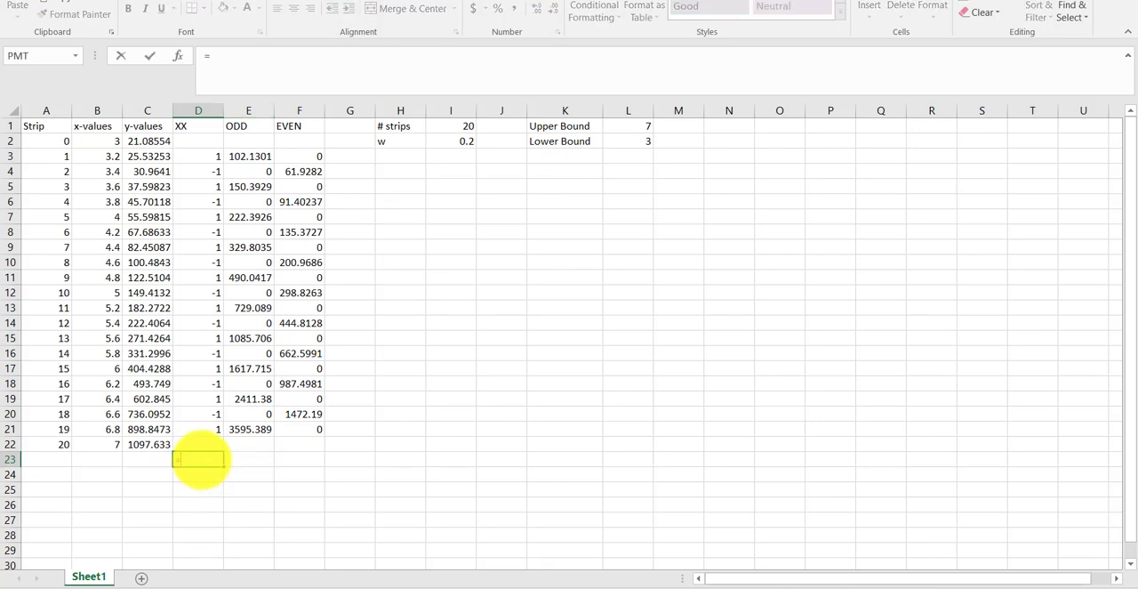
pyautogui.press('Escape')
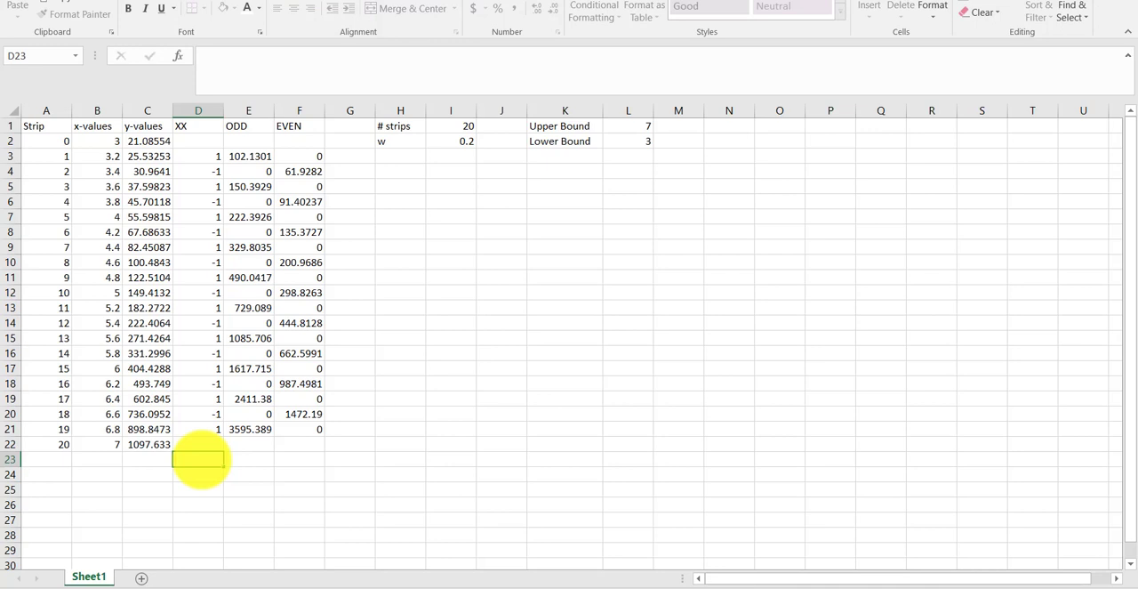
# - Enter the label Area in H4, two rows below the w label
pyautogui.press('Right')
pyautogui.press('Right')
pyautogui.press('Right')
pyautogui.press('Right')
pyautogui.press('Up')
pyautogui.press('Up')
pyautogui.press('Up')
pyautogui.press('Up')
pyautogui.press('Up')
pyautogui.press('Up')
pyautogui.press('Up')
pyautogui.press('Up')
pyautogui.press('Up')
pyautogui.press('Up')
pyautogui.press('Up')
pyautogui.press('Up')
pyautogui.press('Up')
pyautogui.press('Up')
pyautogui.press('Up')
pyautogui.press('Up')
pyautogui.press('Up')
pyautogui.press('Up')
pyautogui.press('Up')
pyautogui.press('Up')
pyautogui.press('Up')
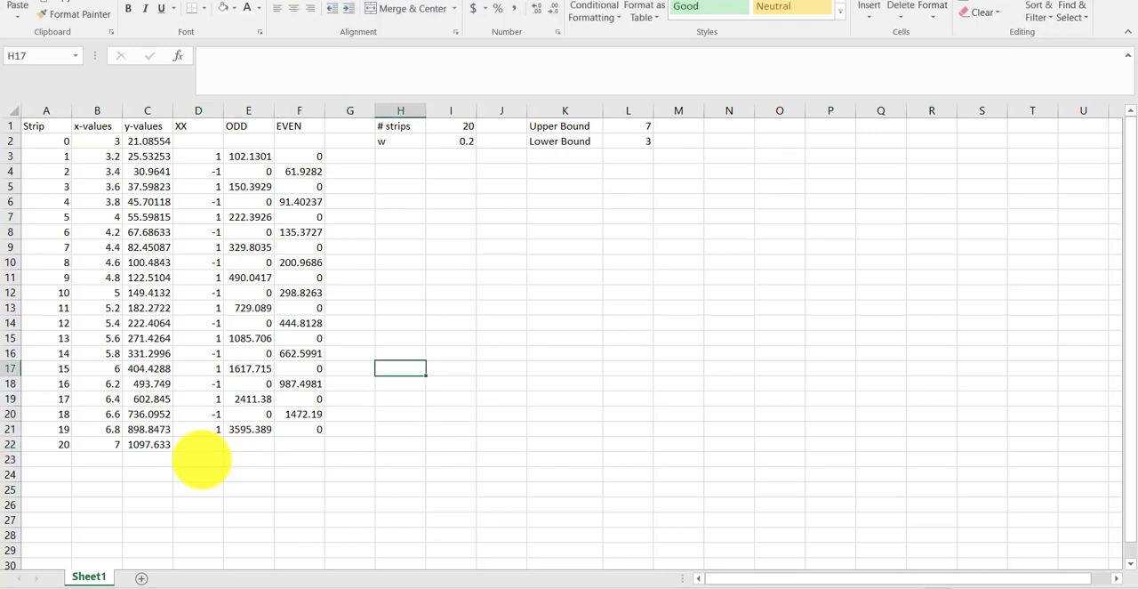
pyautogui.press('Down')
pyautogui.press('Down')
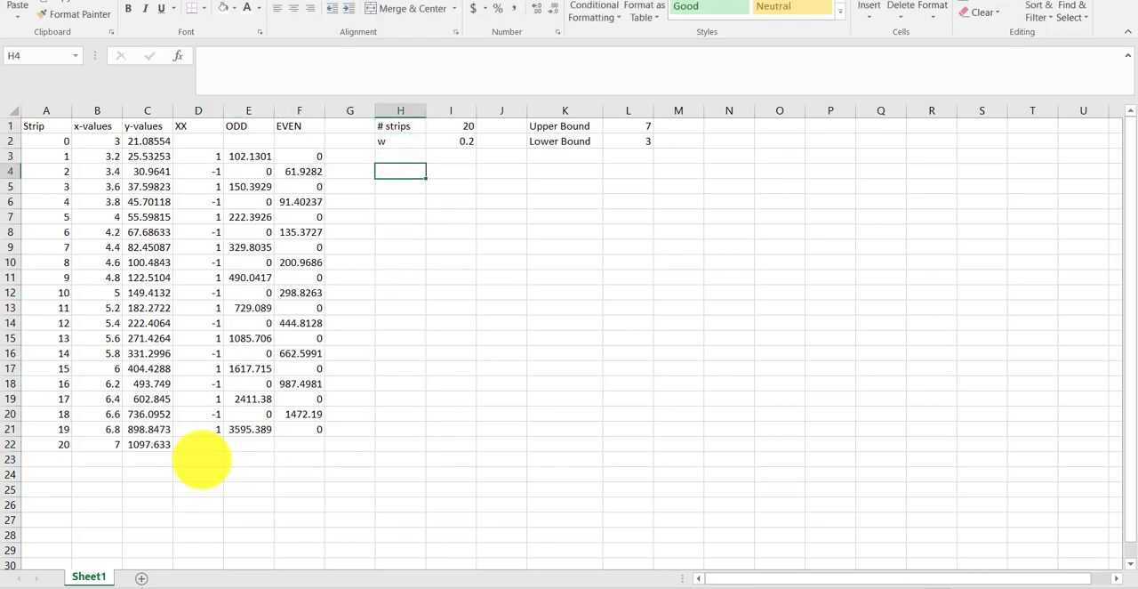
pyautogui.write('Area')
pyautogui.press('Right')
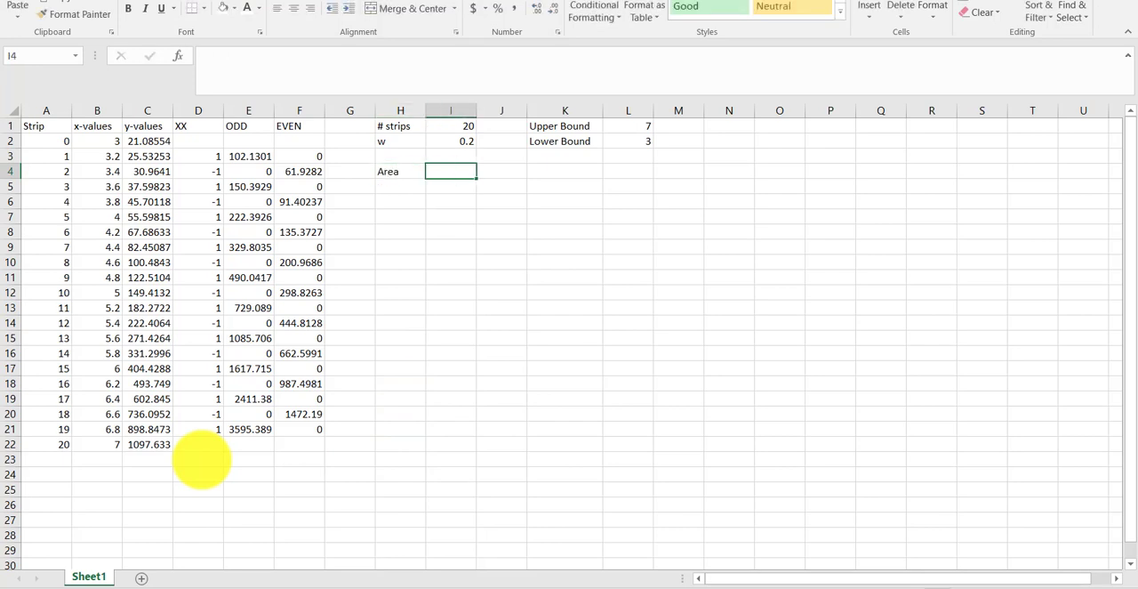
# - Begin the Area formula in I4 with a third of w multiplied by the first and last ordinates: =(I2/3)*(C2+C22+
pyautogui.write('=')
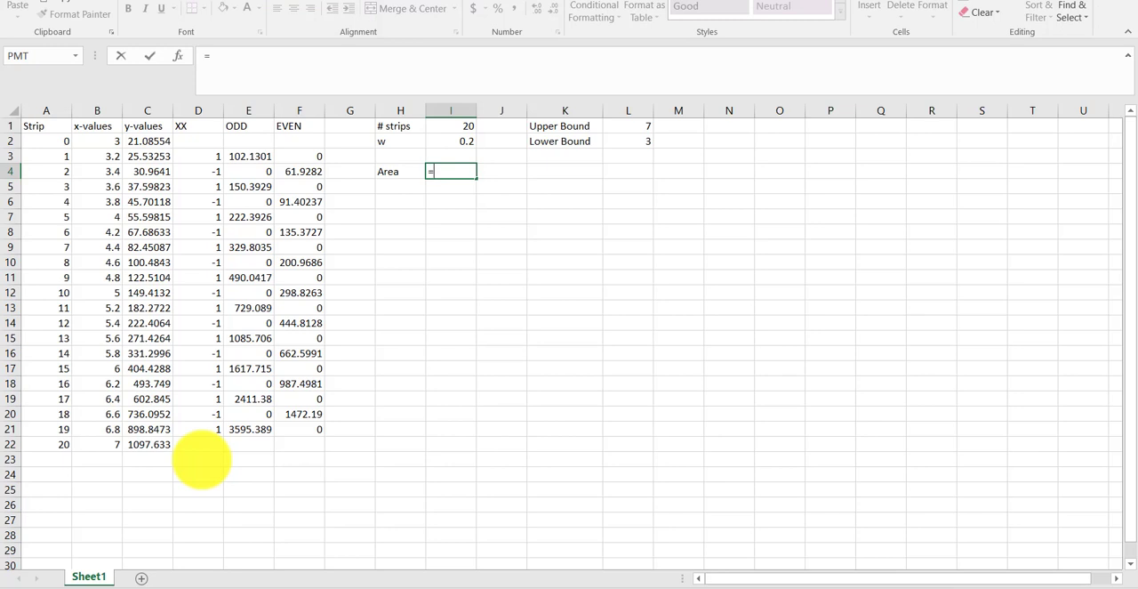
pyautogui.write('(')
pyautogui.press('Up')
pyautogui.press('Up')
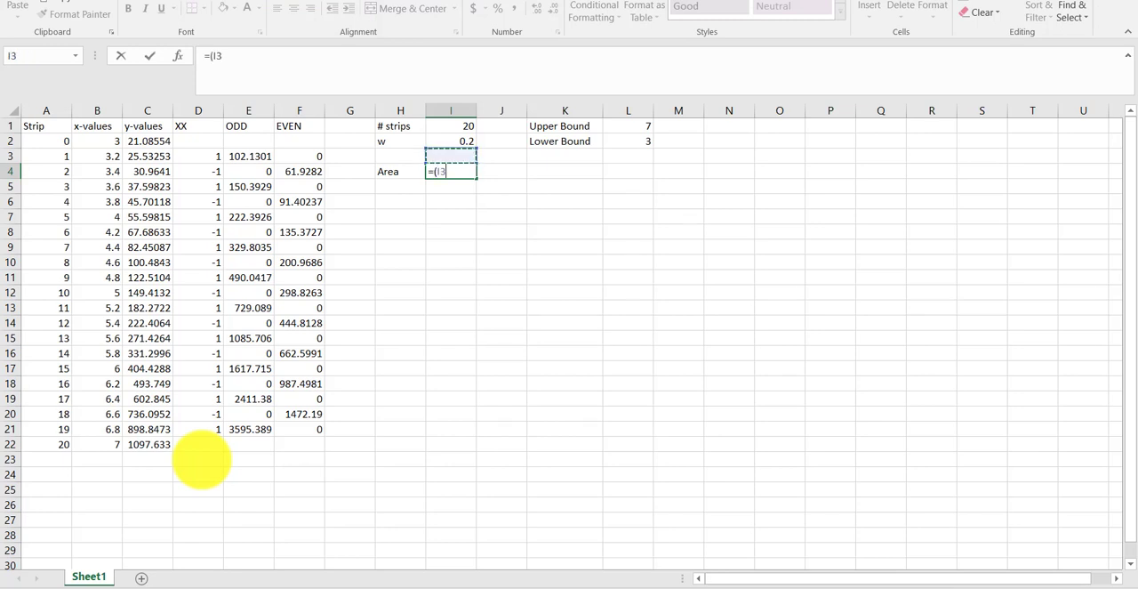
pyautogui.write('/3)')
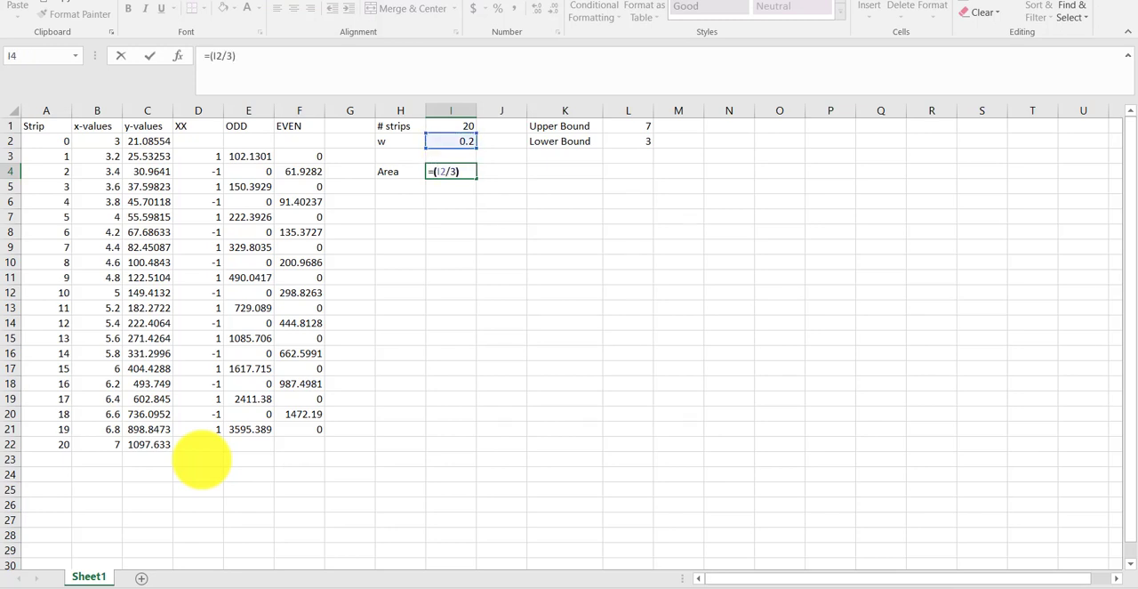
pyautogui.write('*(')
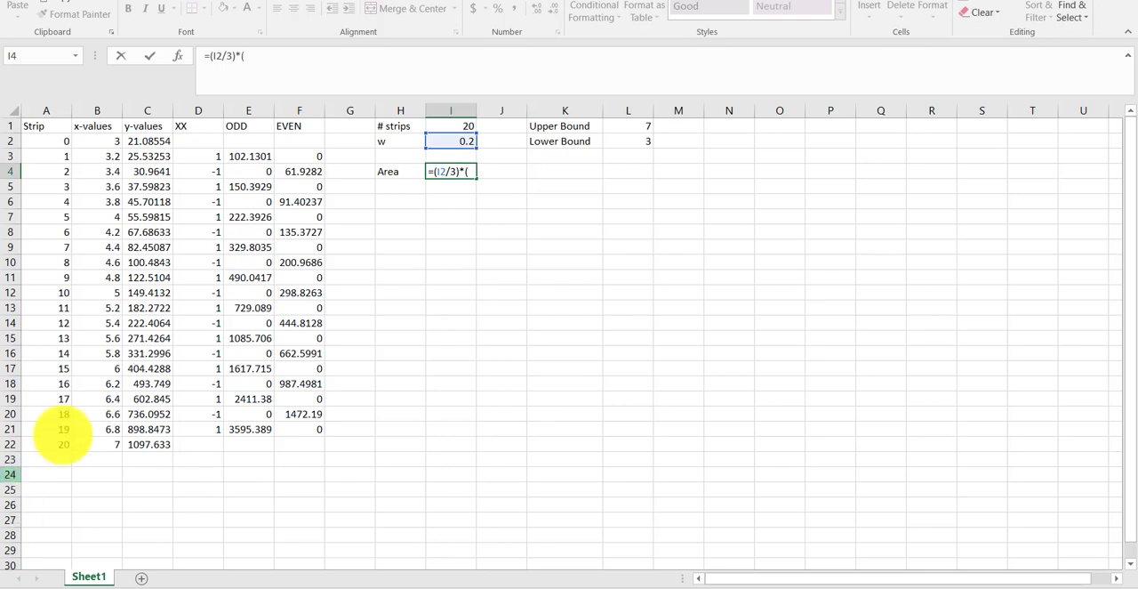
pyautogui.click(146, 142)
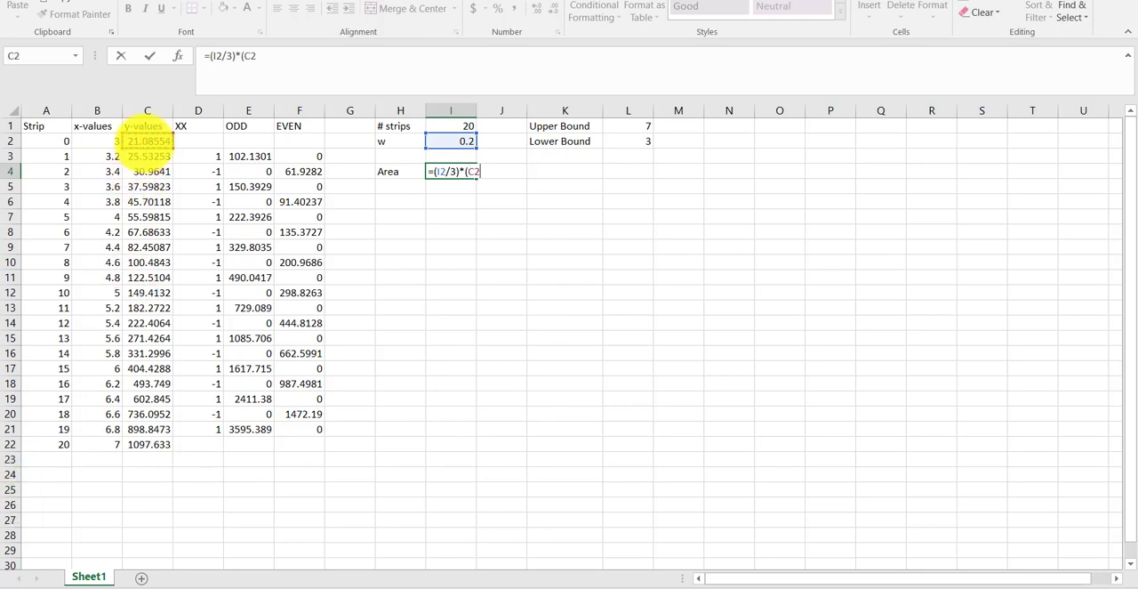
pyautogui.write('+')
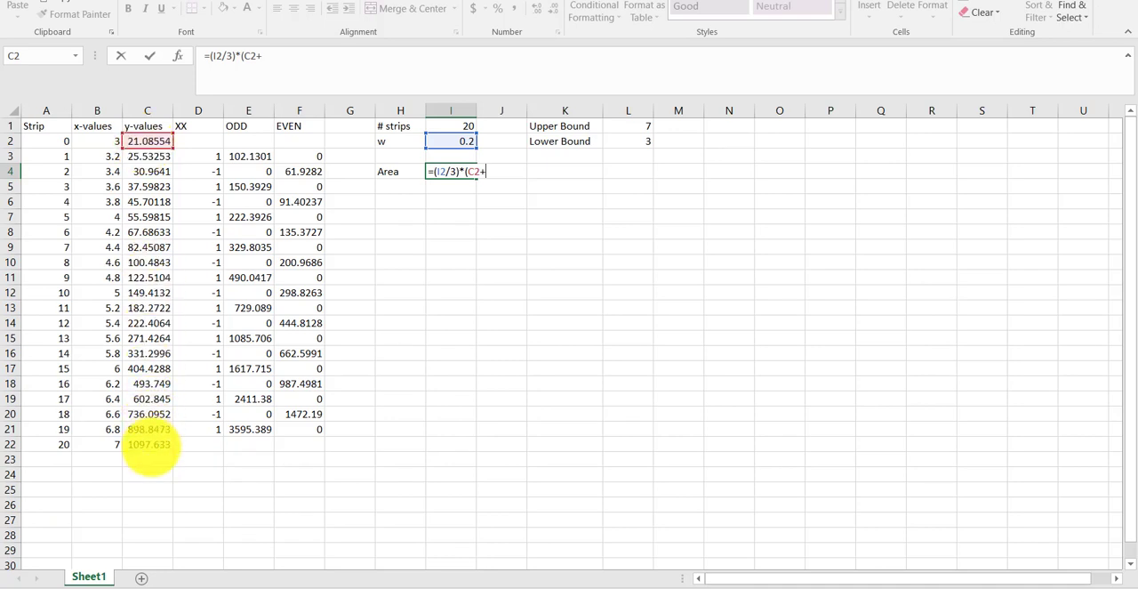
pyautogui.click(147, 443)
pyautogui.write('+')
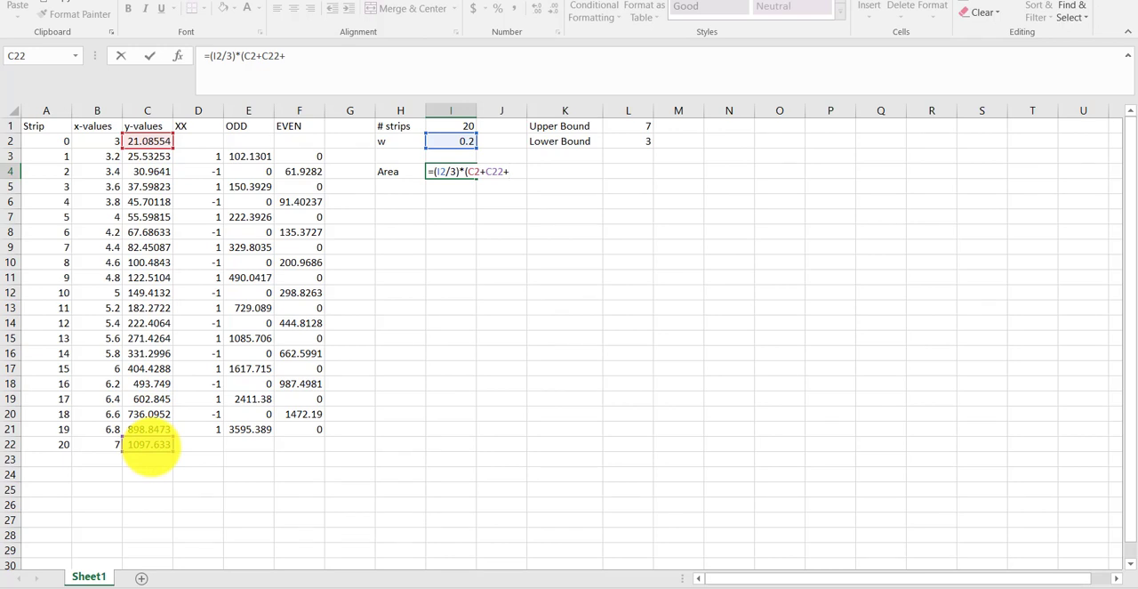
pyautogui.write('sum(')
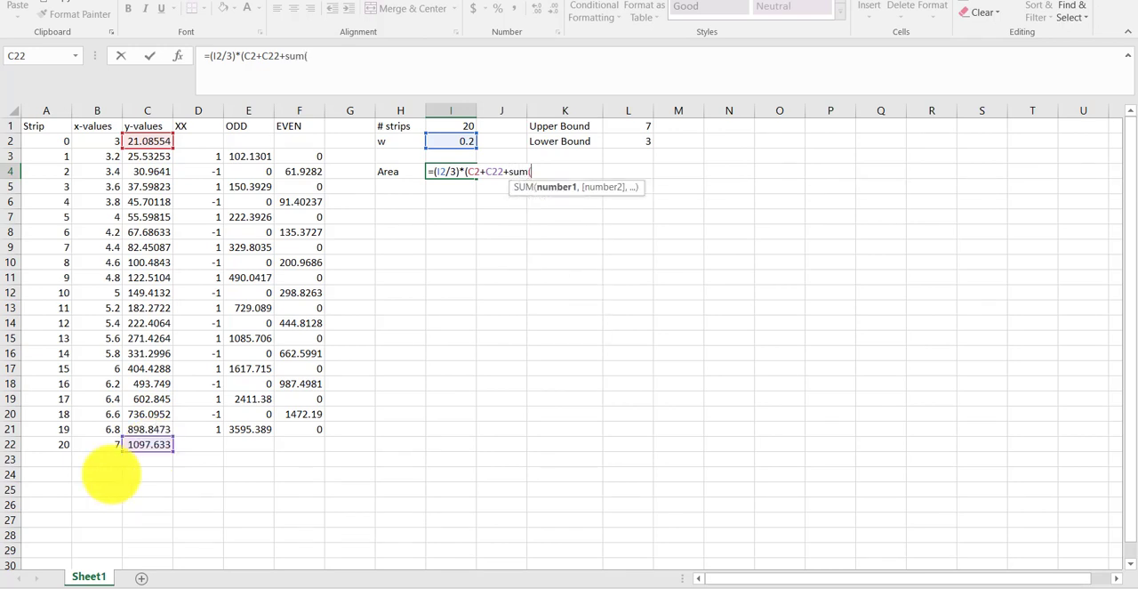
# - Complete the Area formula in I4 by adding the ODD and EVEN column totals, SUM(E3:E21)+SUM(F3:F21), inside the closing bracket
pyautogui.moveTo(251, 156); pyautogui.dragTo(249, 432)
pyautogui.write(')')
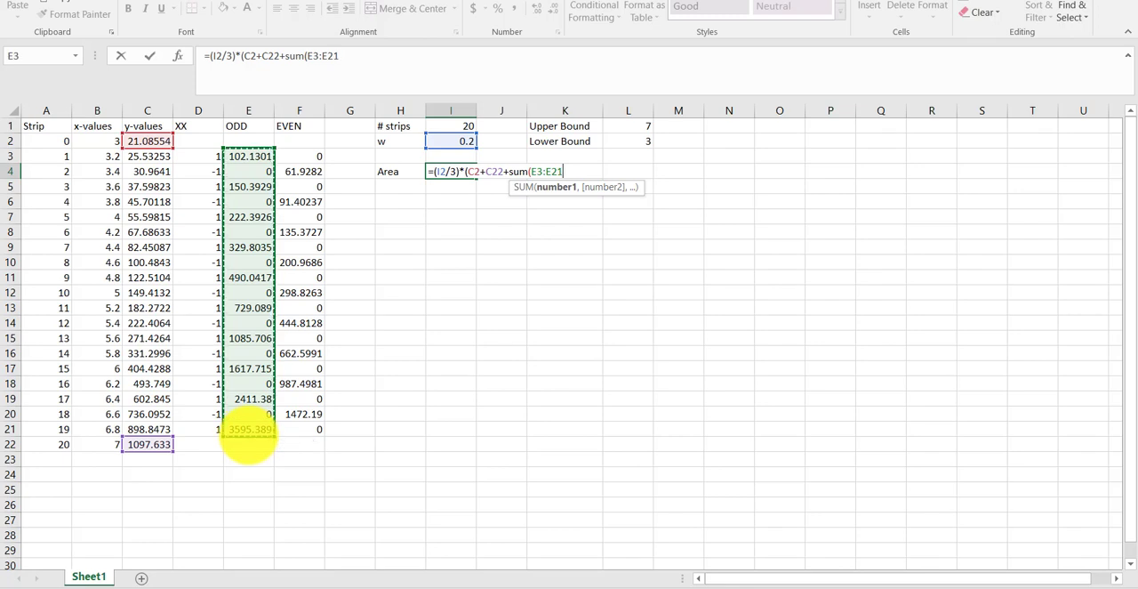
pyautogui.write('+sum')
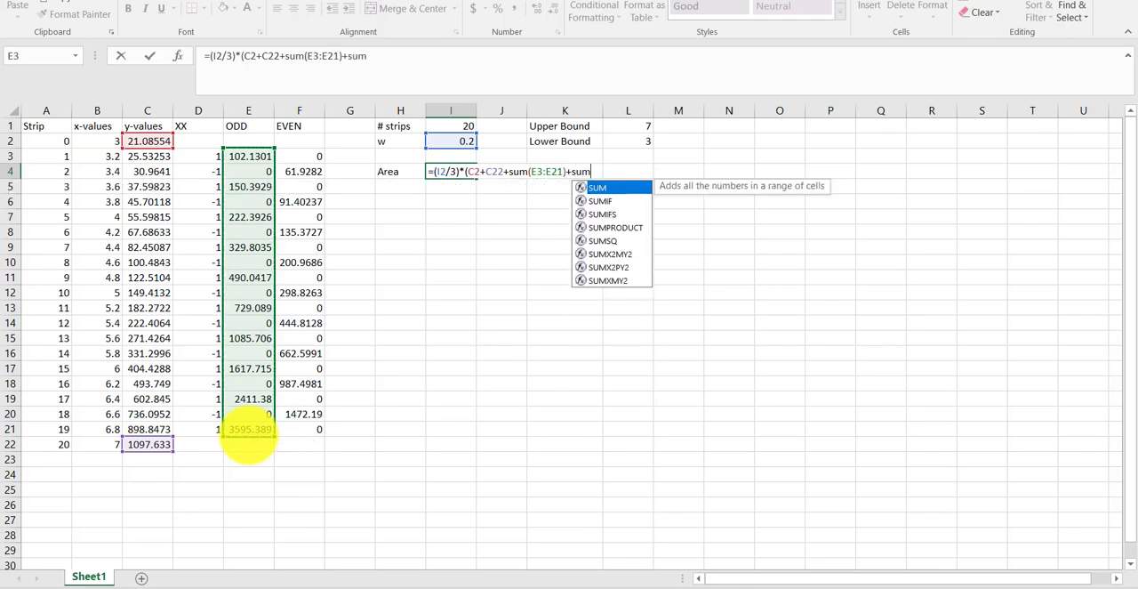
pyautogui.write('(')
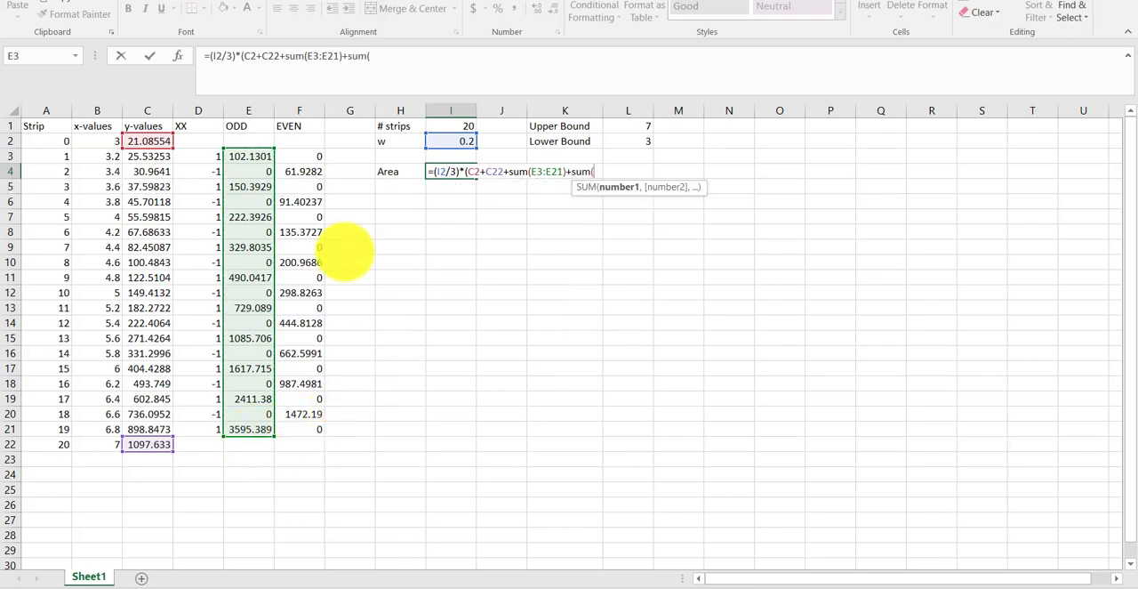
pyautogui.moveTo(302, 156); pyautogui.dragTo(318, 427)
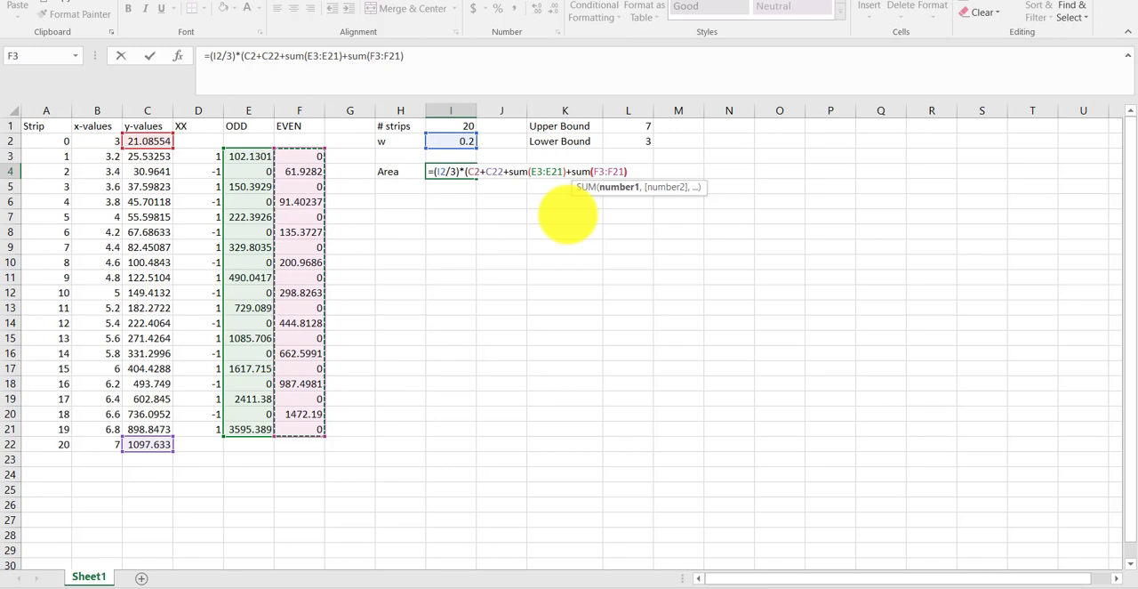
pyautogui.write(')')
pyautogui.press('Return')
pyautogui.press('Up')
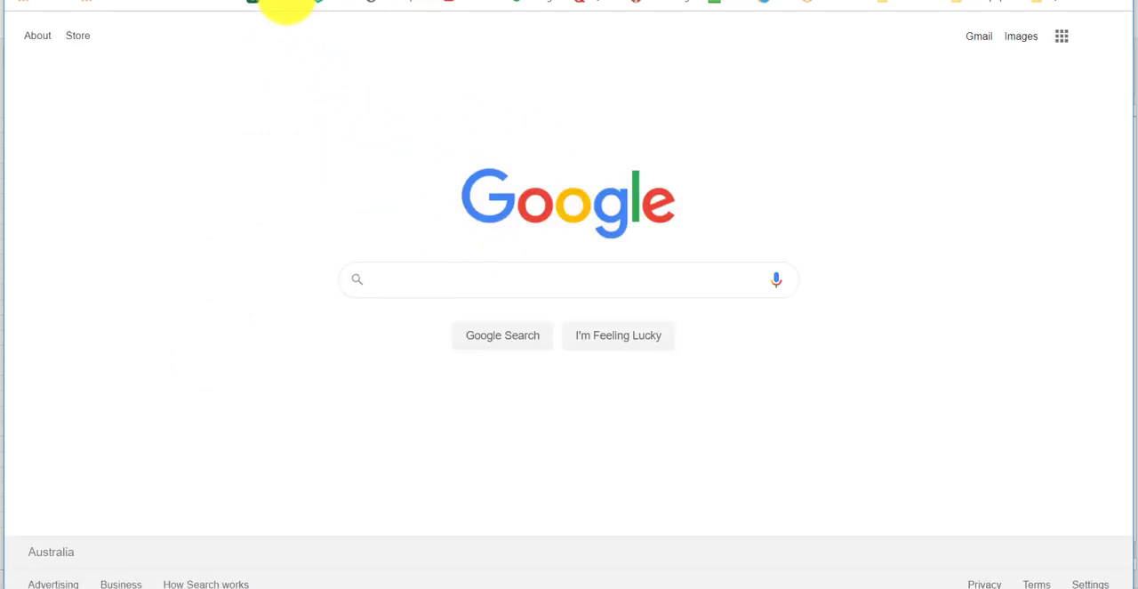
# - Open the Desmos graphing calculator in the browser and enter the integral of e^x + 1 from 3 to 7
pyautogui.click(274, 6)
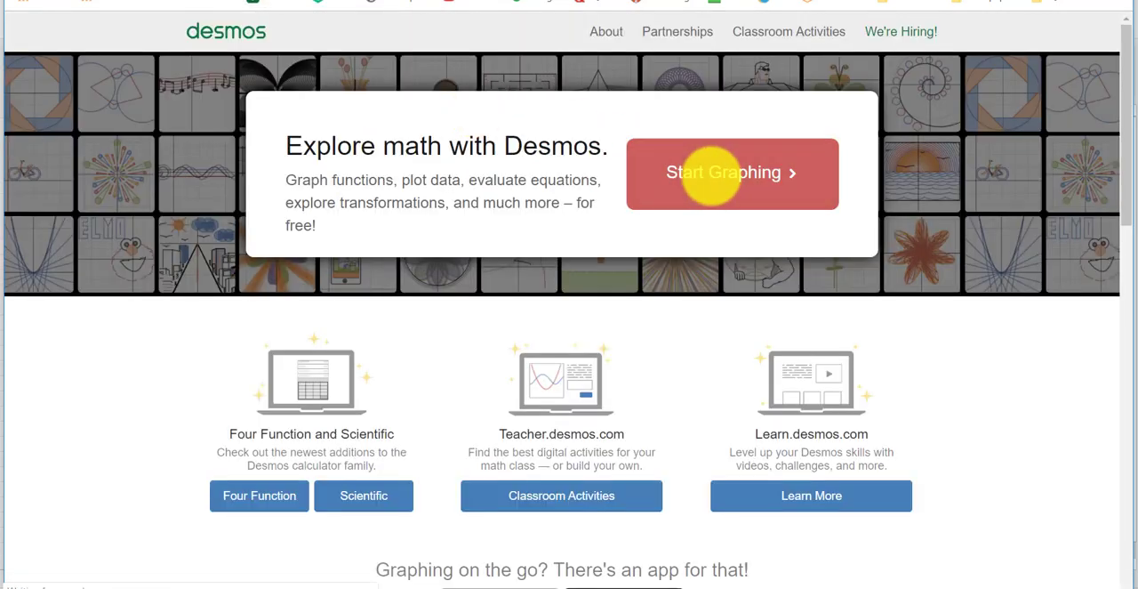
pyautogui.click(711, 173)
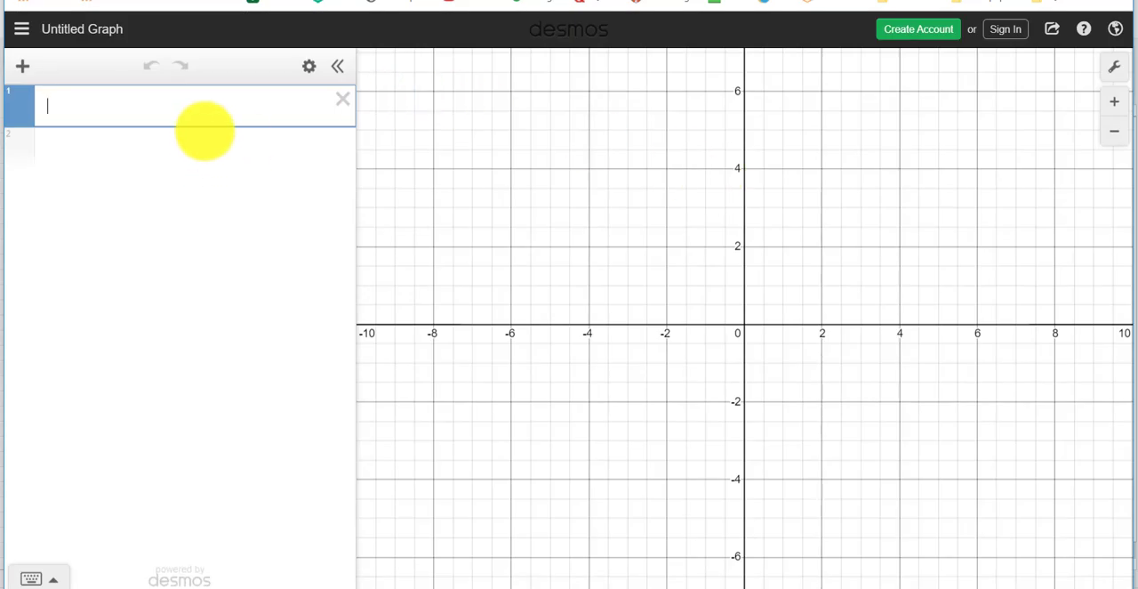
pyautogui.write('int')
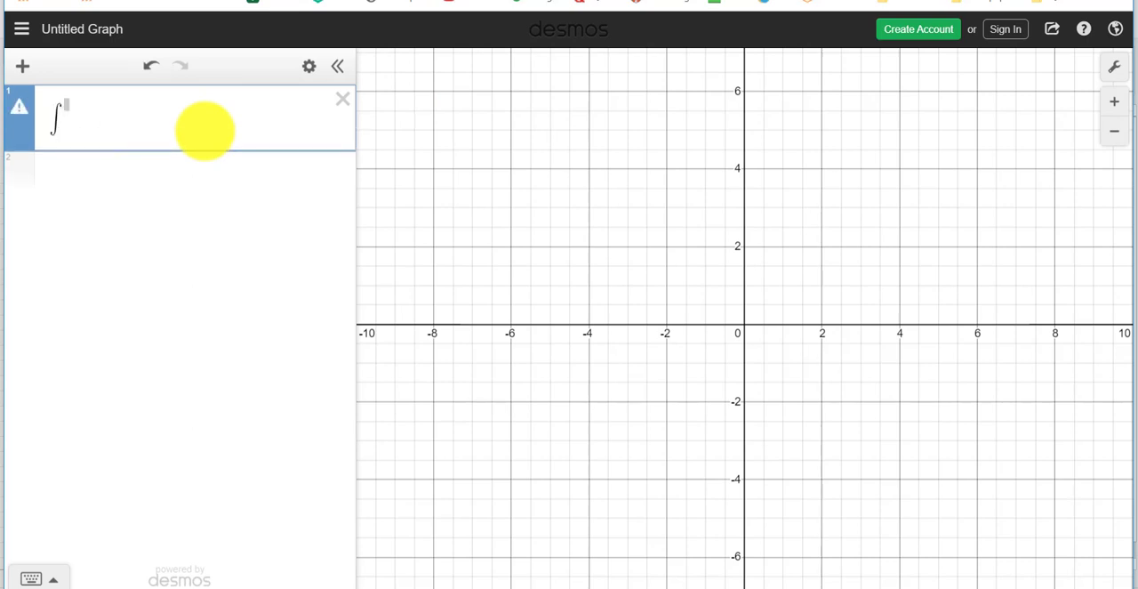
pyautogui.press('Up')
pyautogui.write('7')
pyautogui.press('Down')
pyautogui.write('3^7 e^x')
pyautogui.press('Right')
pyautogui.write('+1)')
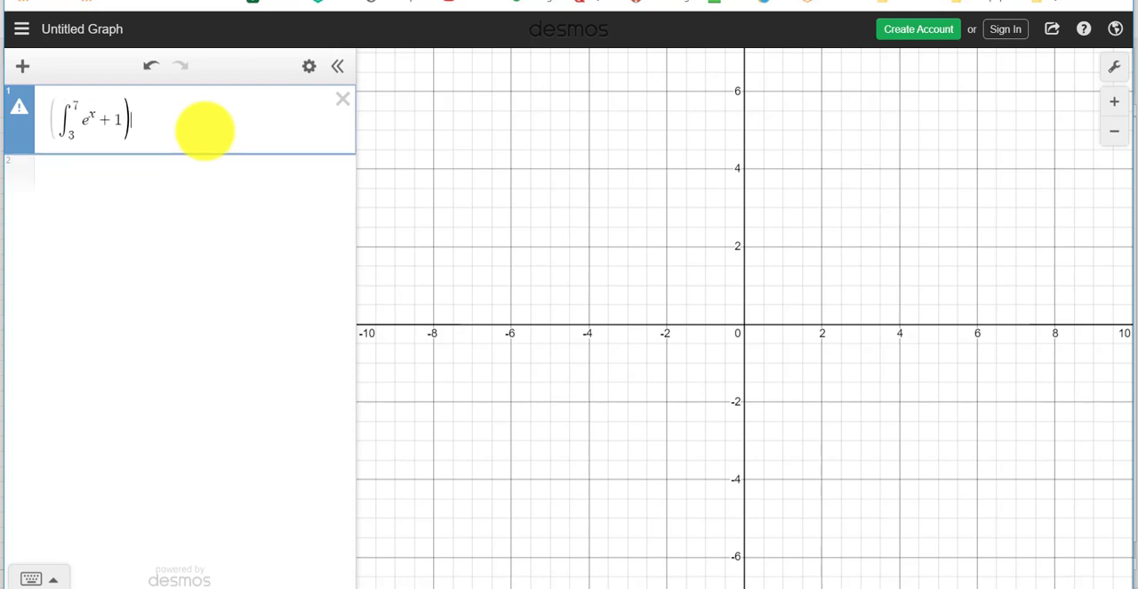
# - Enclose the integrand e^x + 1 in parentheses within the integral and append dx
pyautogui.press('Left')
pyautogui.press('Left')
pyautogui.write('(')
pyautogui.press('Right')
pyautogui.press('Right')
pyautogui.press('Right')
pyautogui.press('Right')
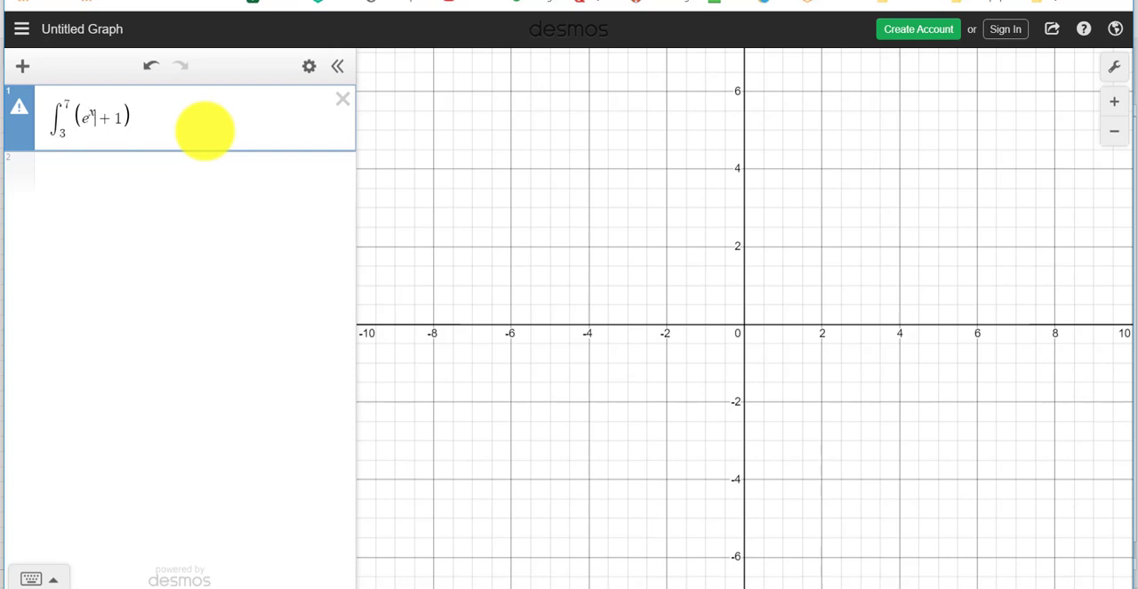
pyautogui.press('Right')
pyautogui.press('Right')
pyautogui.press('Right')
pyautogui.press('Right')
pyautogui.write('dx')
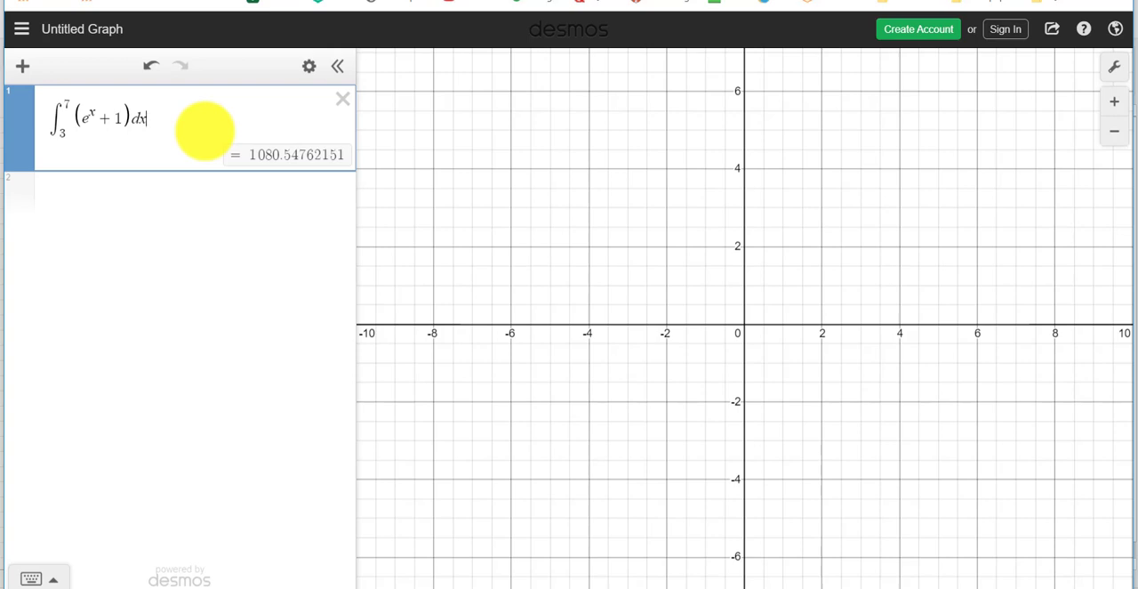
# - Switch back to the Excel sheet to compare the Area result in I4 with the Desmos integral
pyautogui.hotkey('alt', 'Tab')
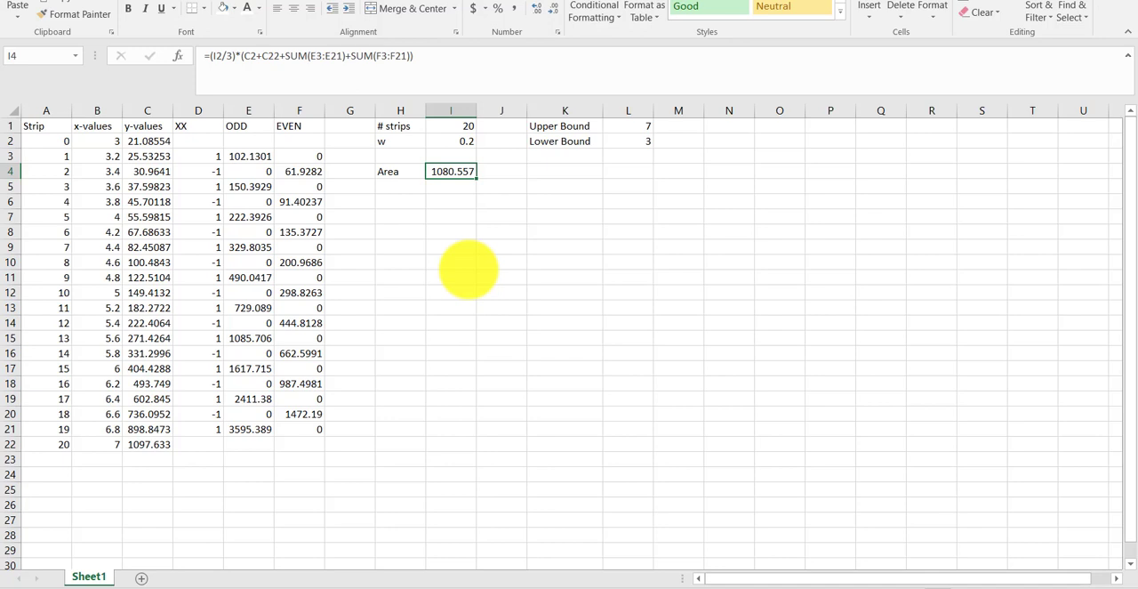
pyautogui.click(498, 587)
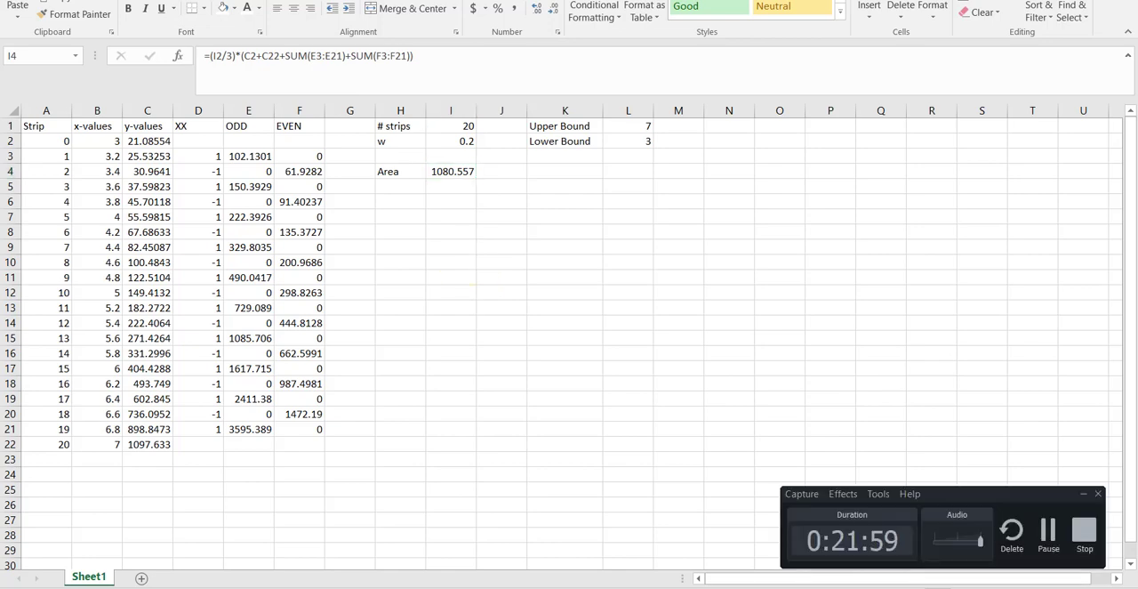